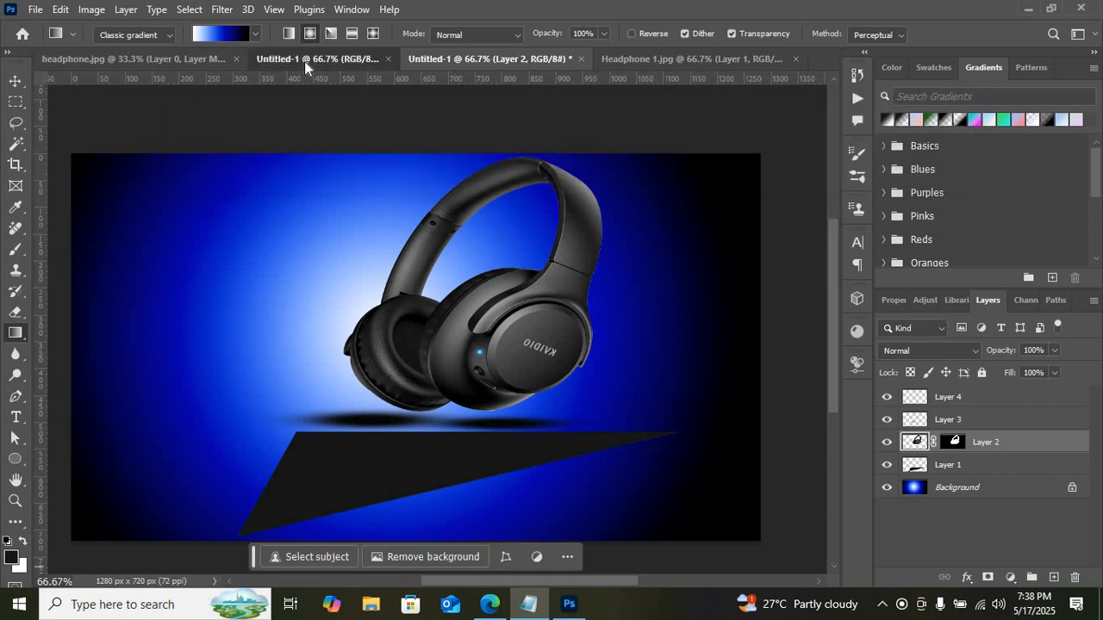
# - Fill the blank 1280 x 720 Background with the white-blue-black radial gradient, running from the canvas centre to its side edge
pyautogui.click(528, 605)
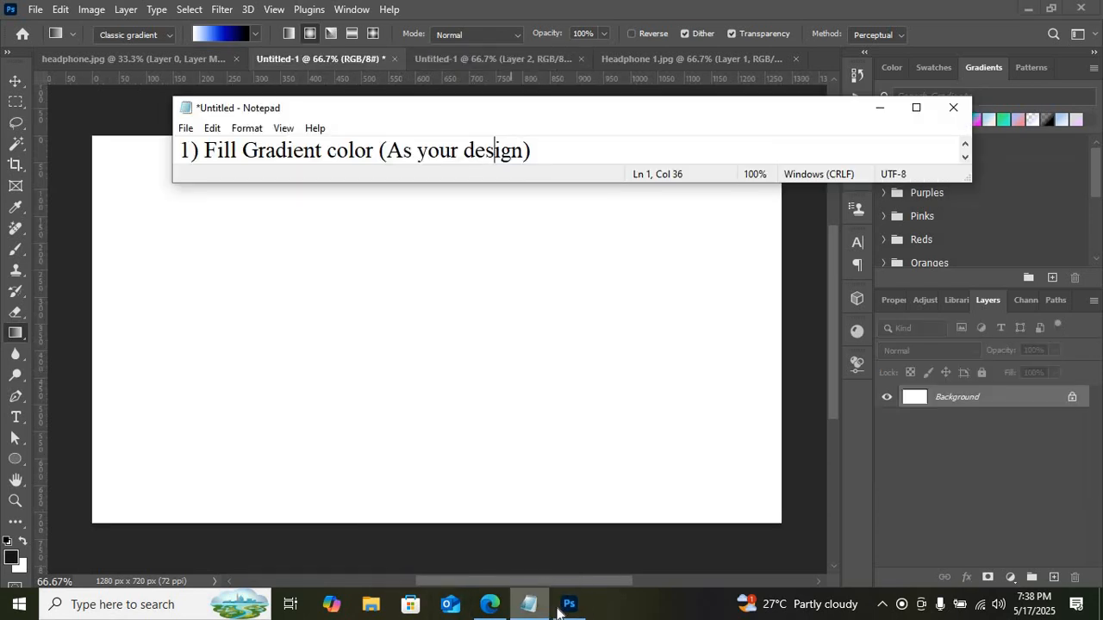
pyautogui.click(568, 605)
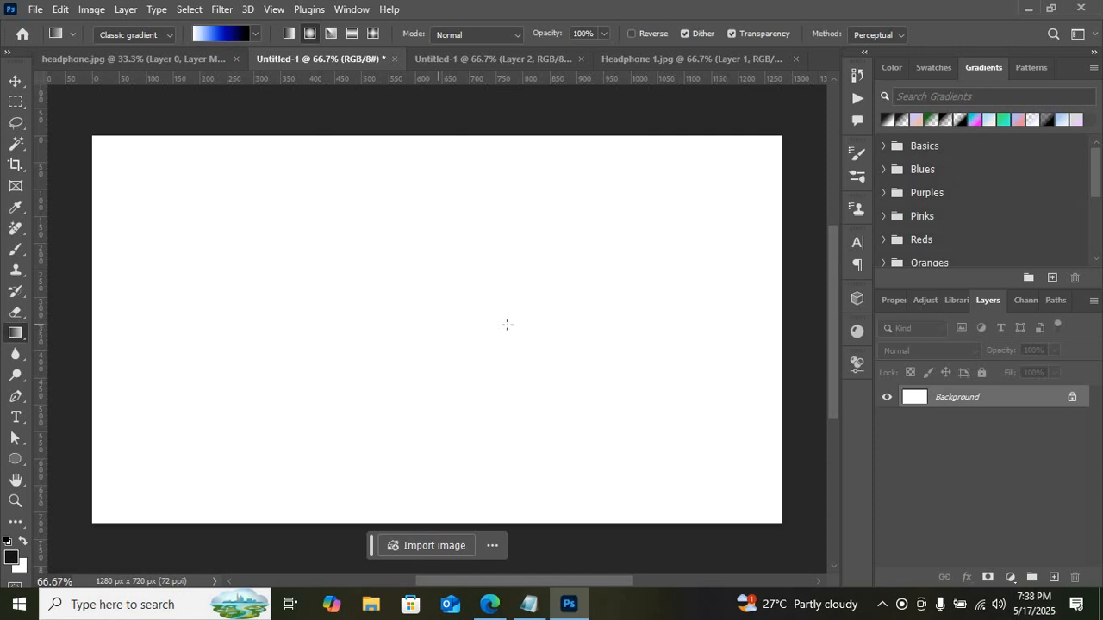
pyautogui.moveTo(438, 324); pyautogui.dragTo(781, 323)
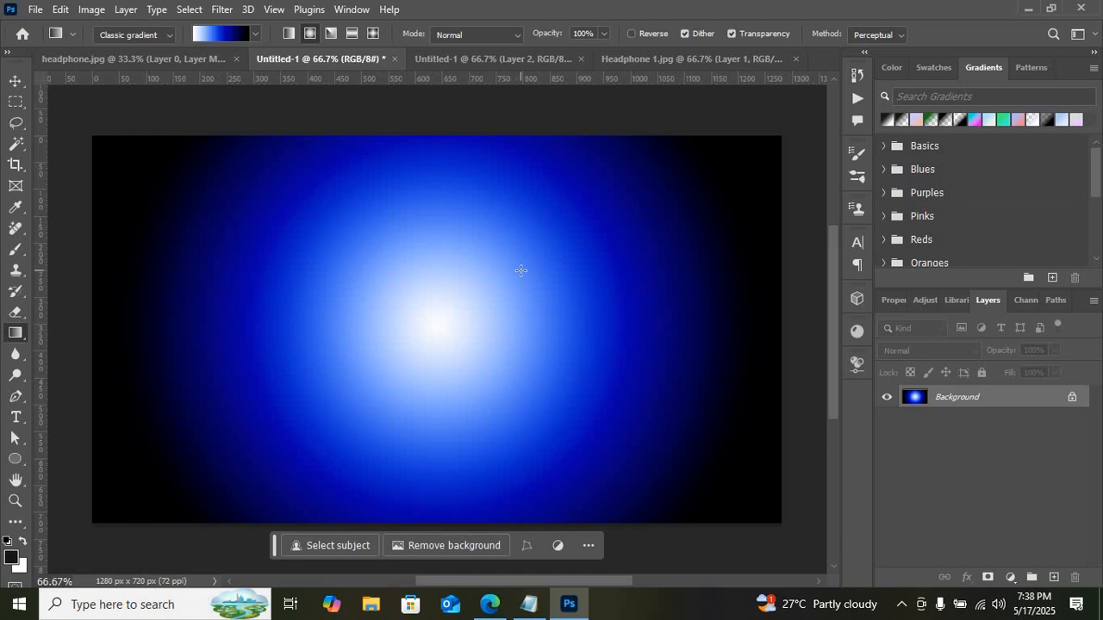
# - Choose the Pen Tool as in note 2 and place two horizontal guides across the canvas, at about 470 px and 645 px down
pyautogui.click(539, 613)
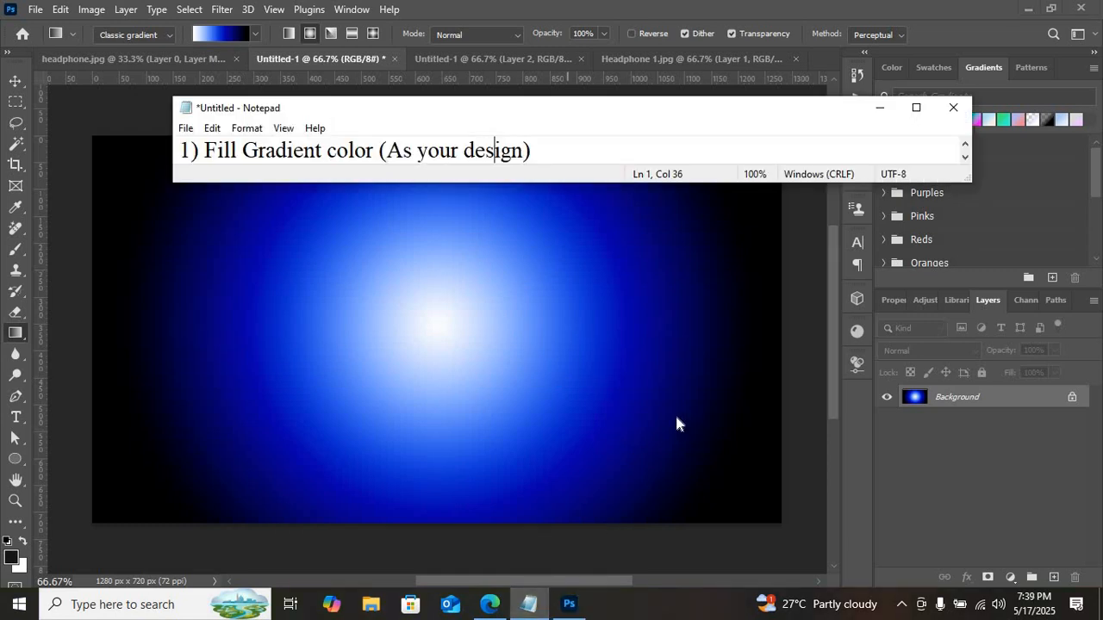
pyautogui.press('Down')
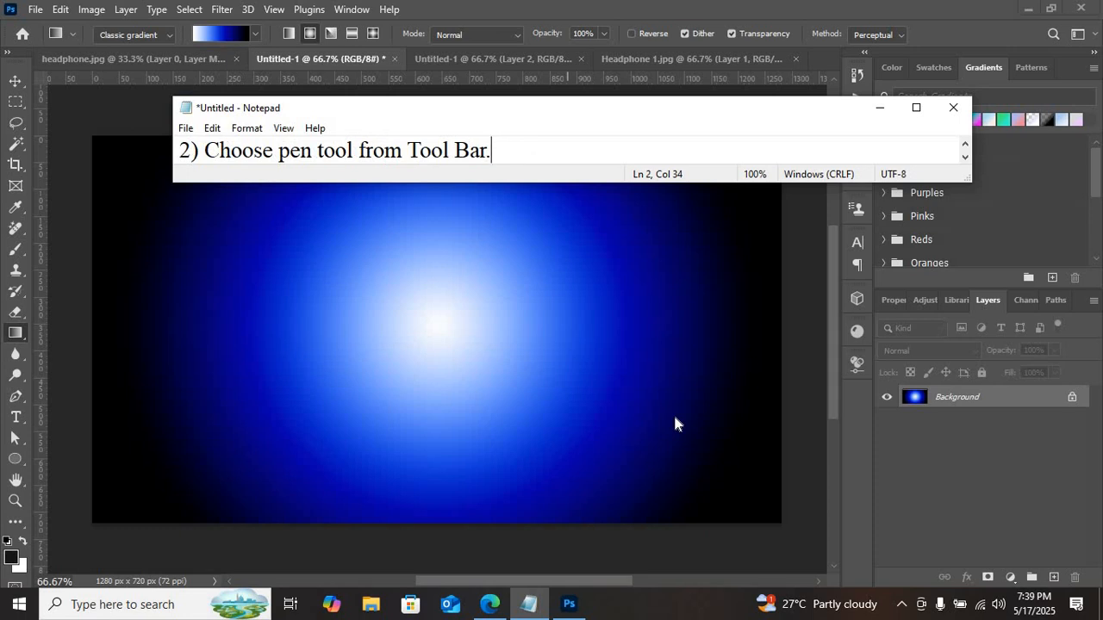
pyautogui.click(18, 400)
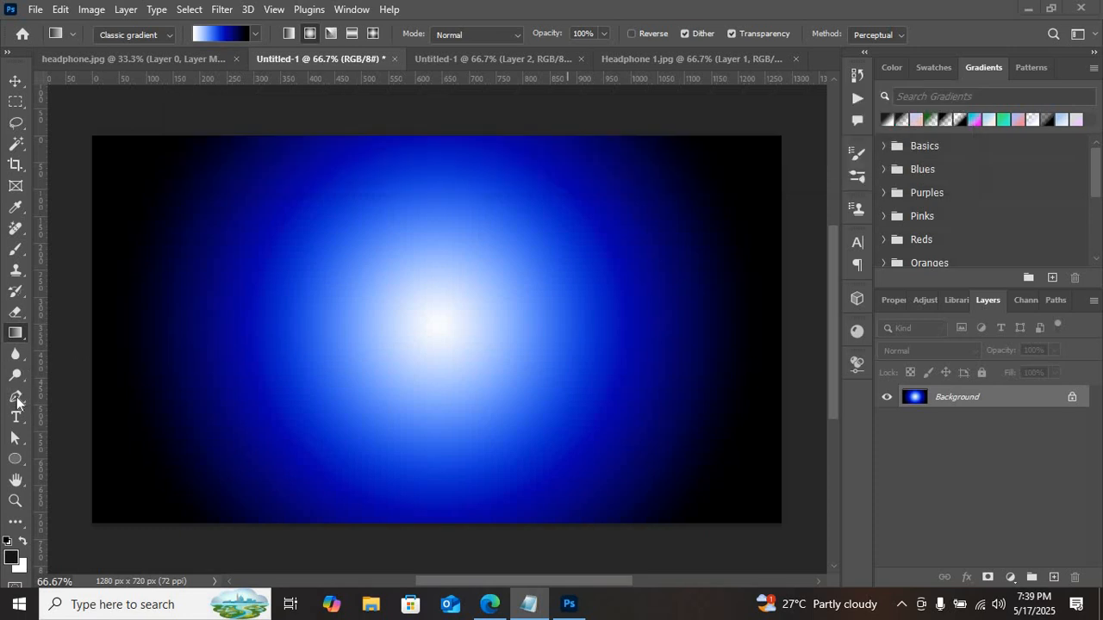
pyautogui.click(18, 401)
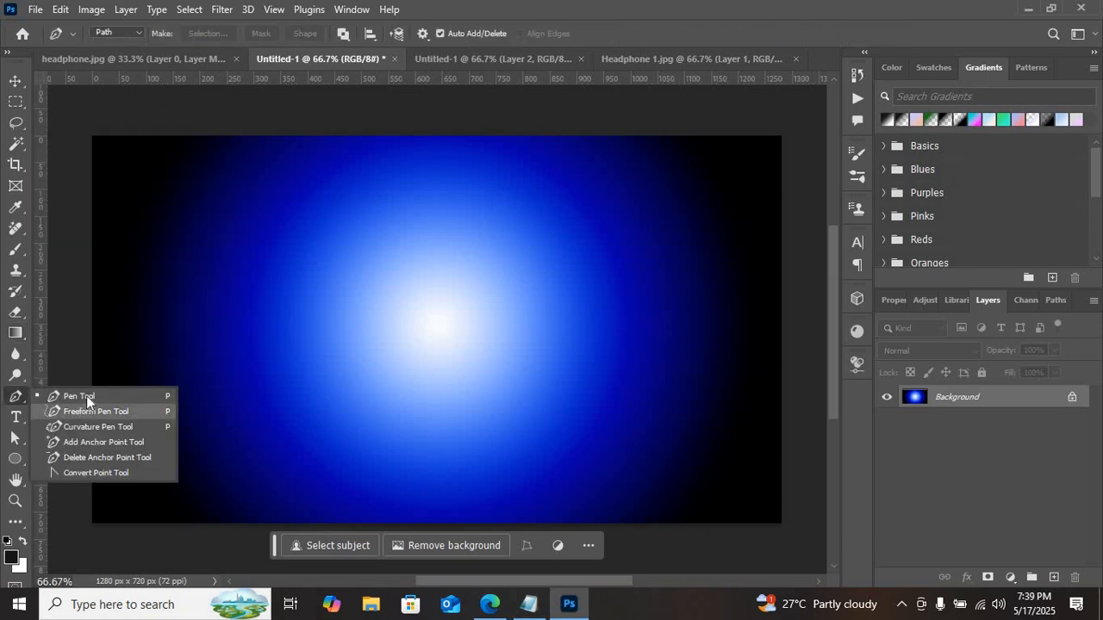
pyautogui.click(86, 396)
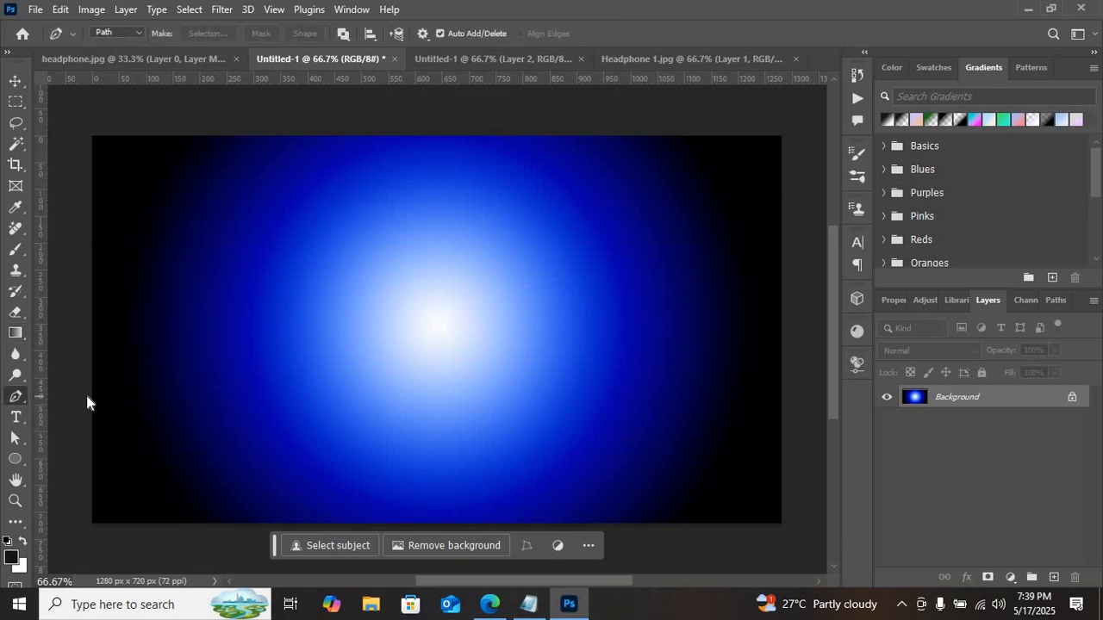
pyautogui.moveTo(448, 91); pyautogui.dragTo(506, 390)
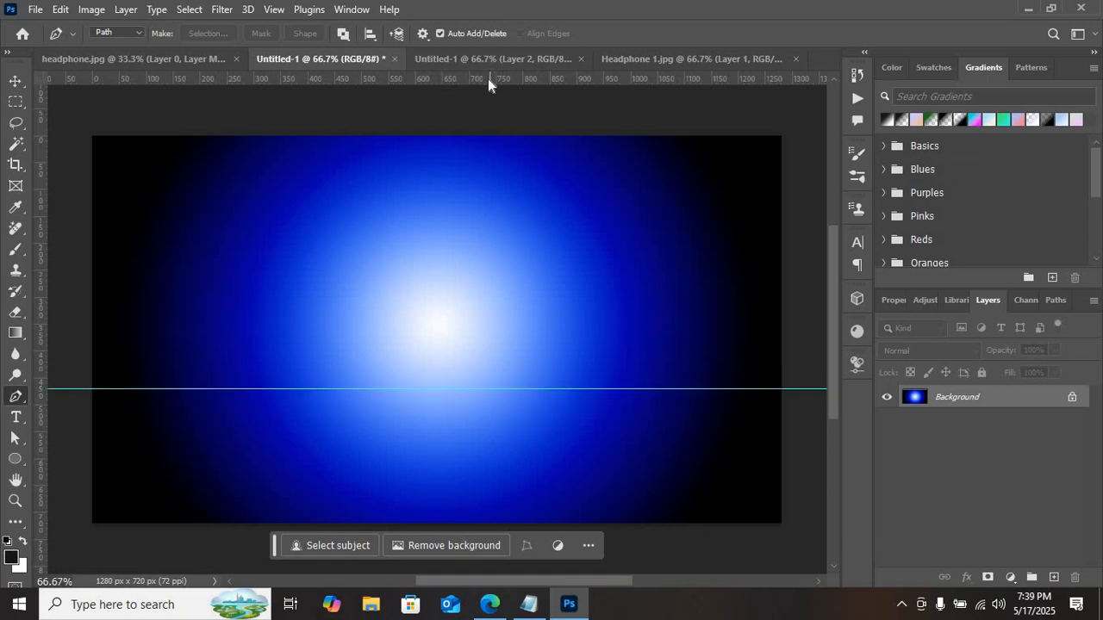
pyautogui.moveTo(487, 78); pyautogui.dragTo(498, 484)
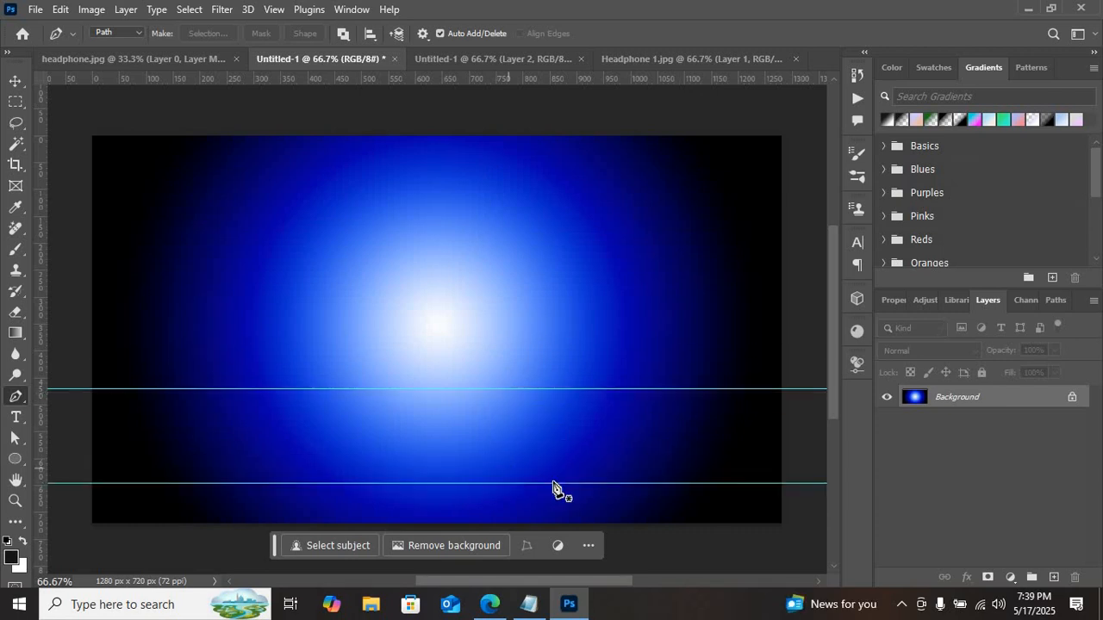
# - Switch to Notepad and bring up the line "3) Draw a shape (As your desing)"
pyautogui.click(527, 606)
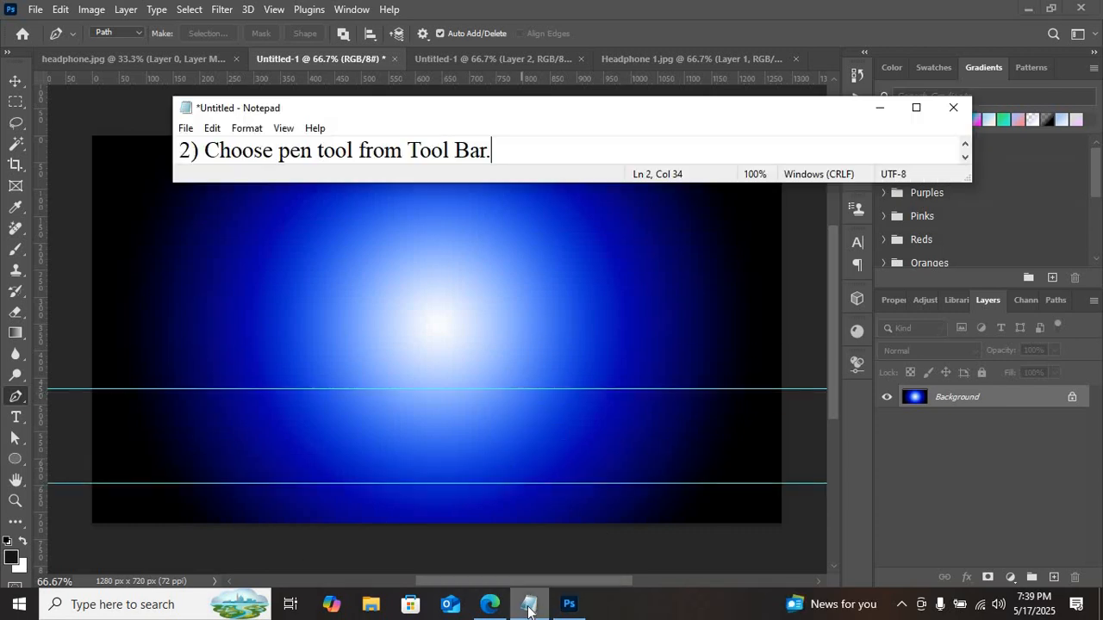
pyautogui.press('Return')
pyautogui.write('3) Draw a shape (As your desing)')
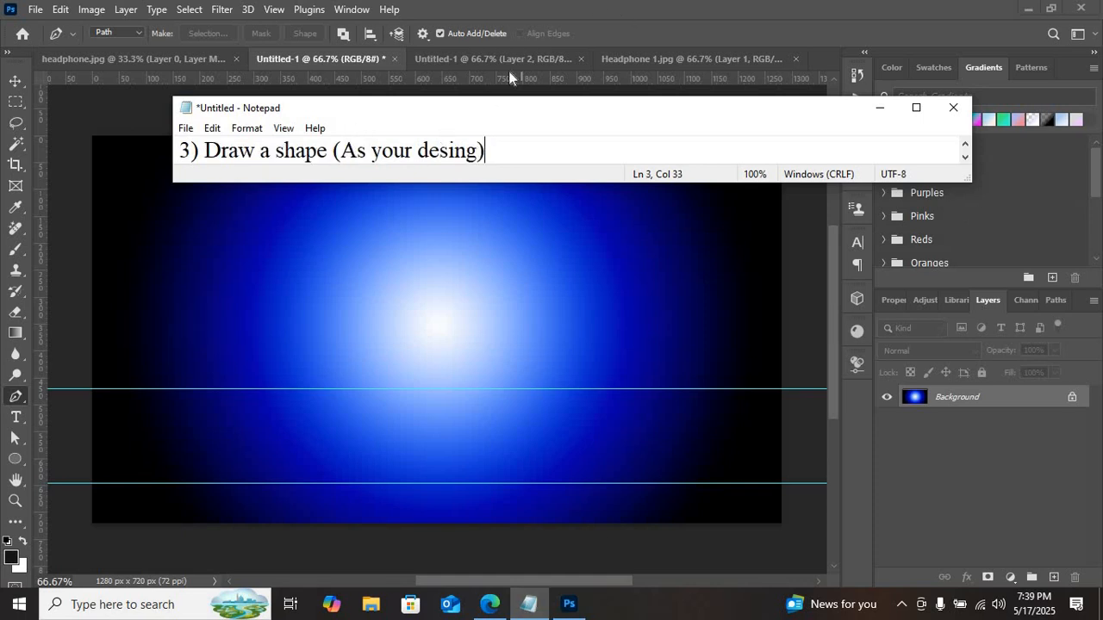
# - Return to Photoshop and draw a closed triangular path with one corner on the lower guide and two on the upper guide
pyautogui.click(579, 13)
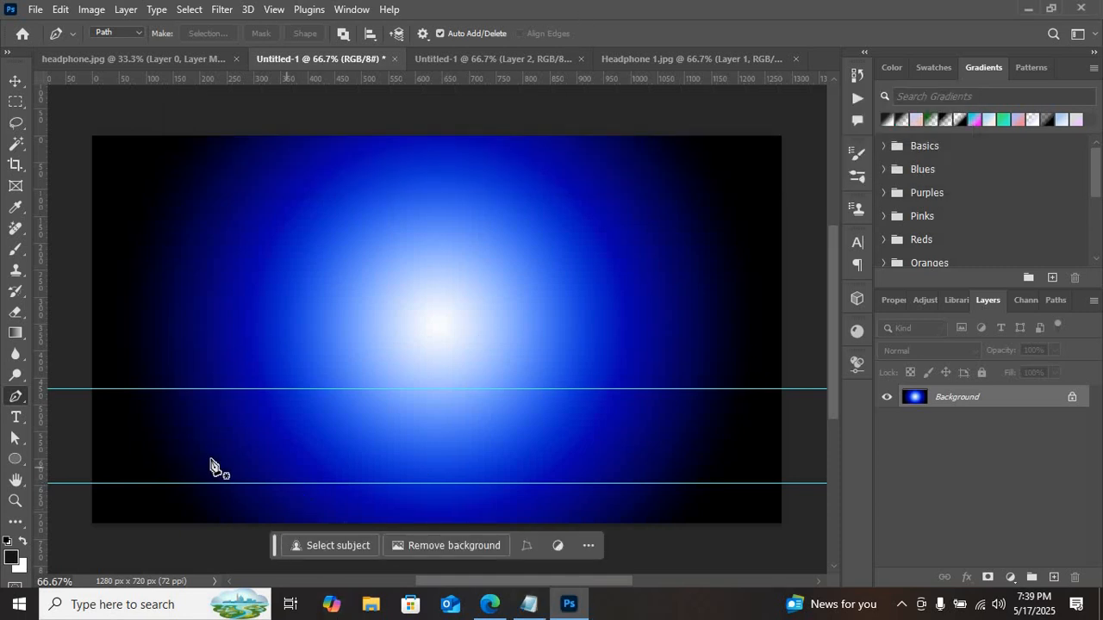
pyautogui.click(310, 483)
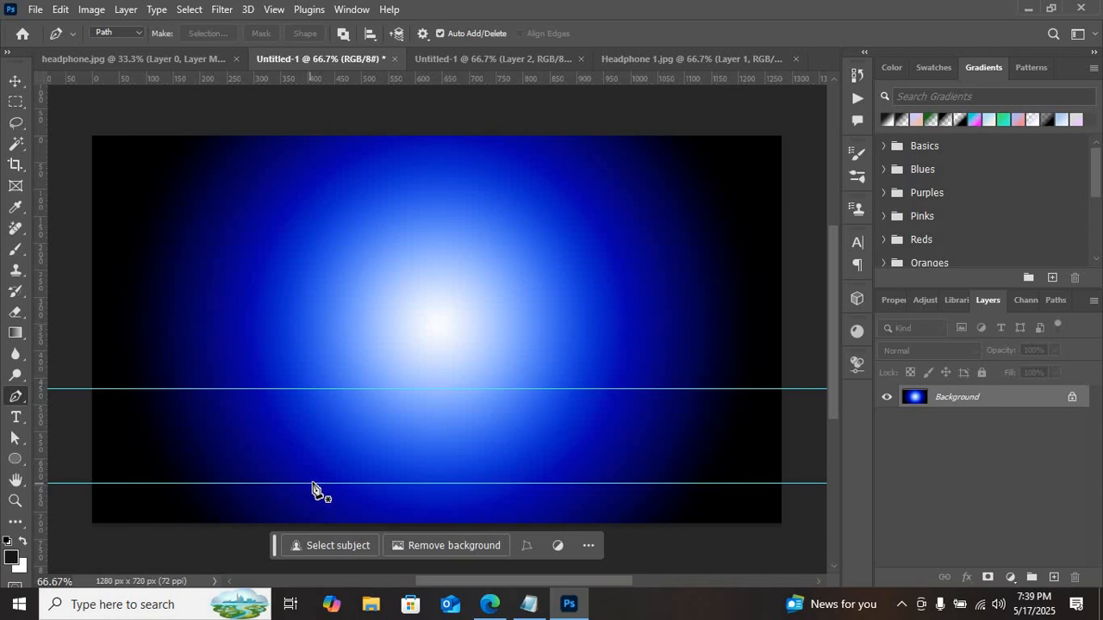
pyautogui.click(368, 390)
pyautogui.click(672, 389)
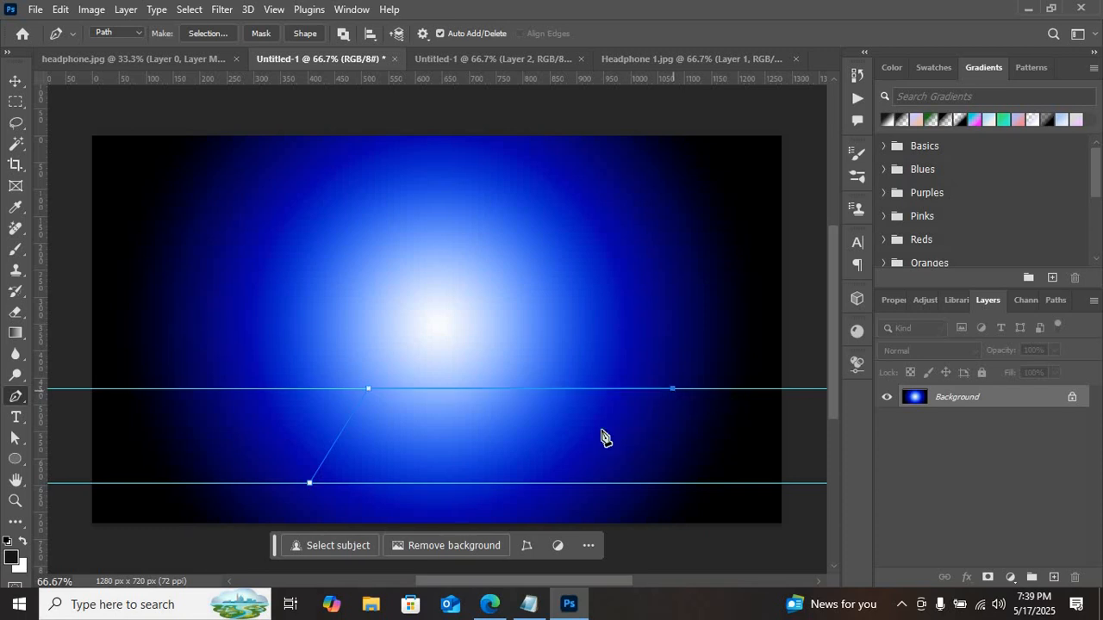
pyautogui.click(311, 484)
# - Check note 4 in Notepad and create a new layer above the Background with the default settings
pyautogui.click(528, 604)
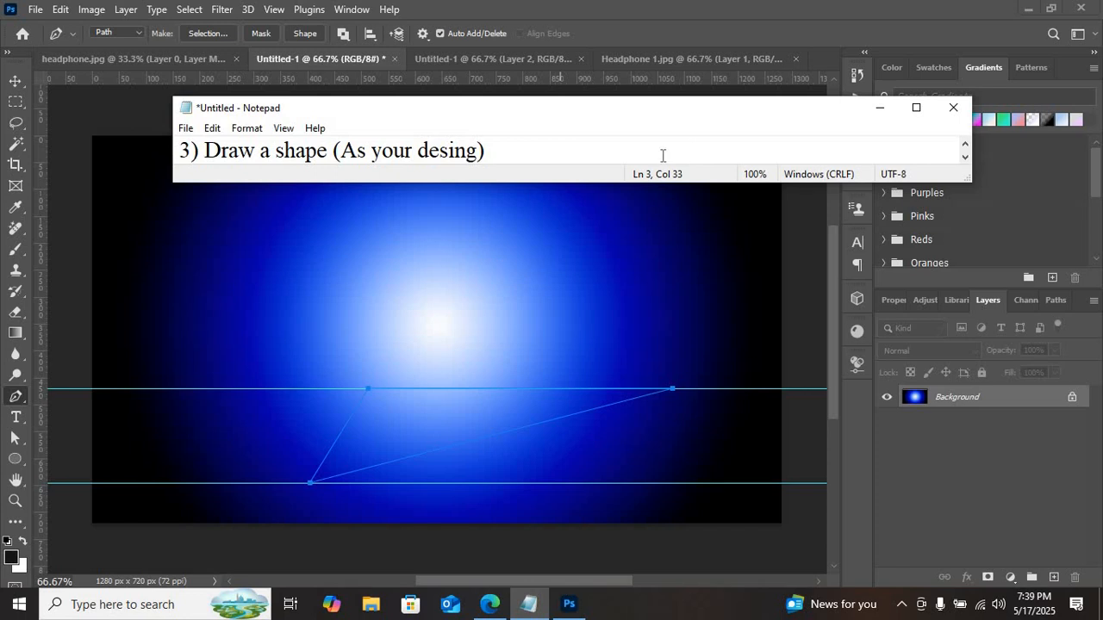
pyautogui.press('Down')
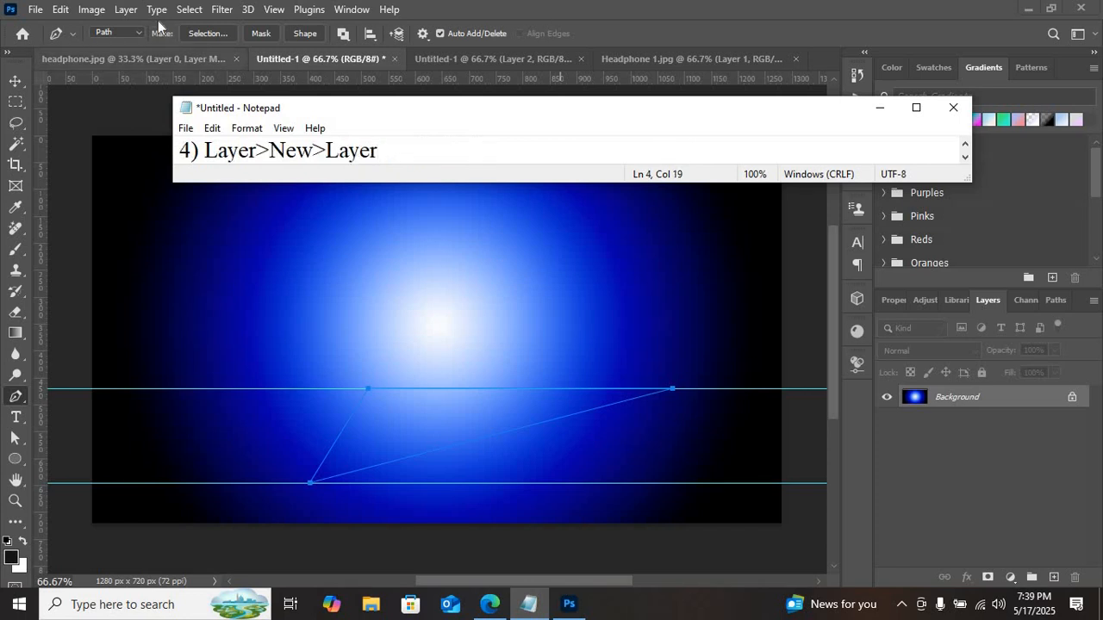
pyautogui.click(125, 17)
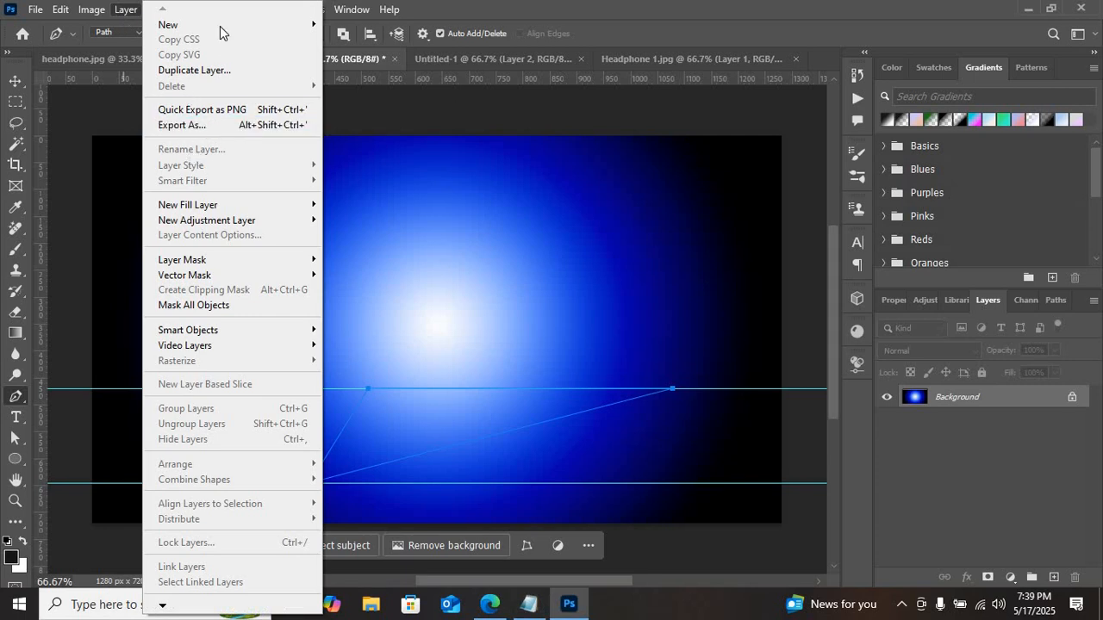
pyautogui.moveTo(241, 29)
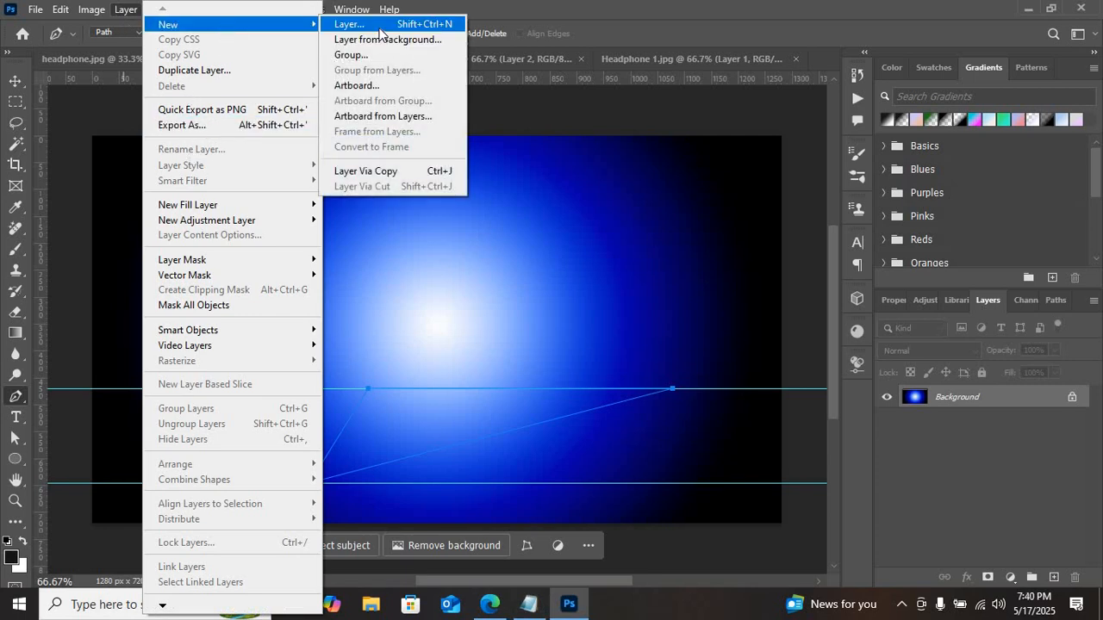
pyautogui.click(349, 24)
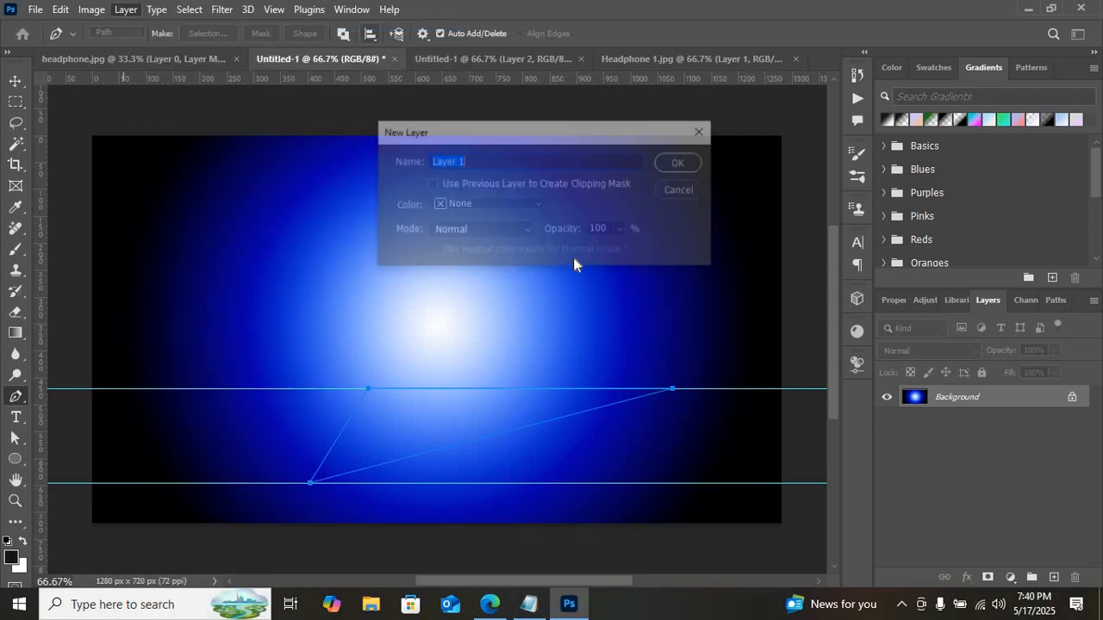
pyautogui.click(674, 163)
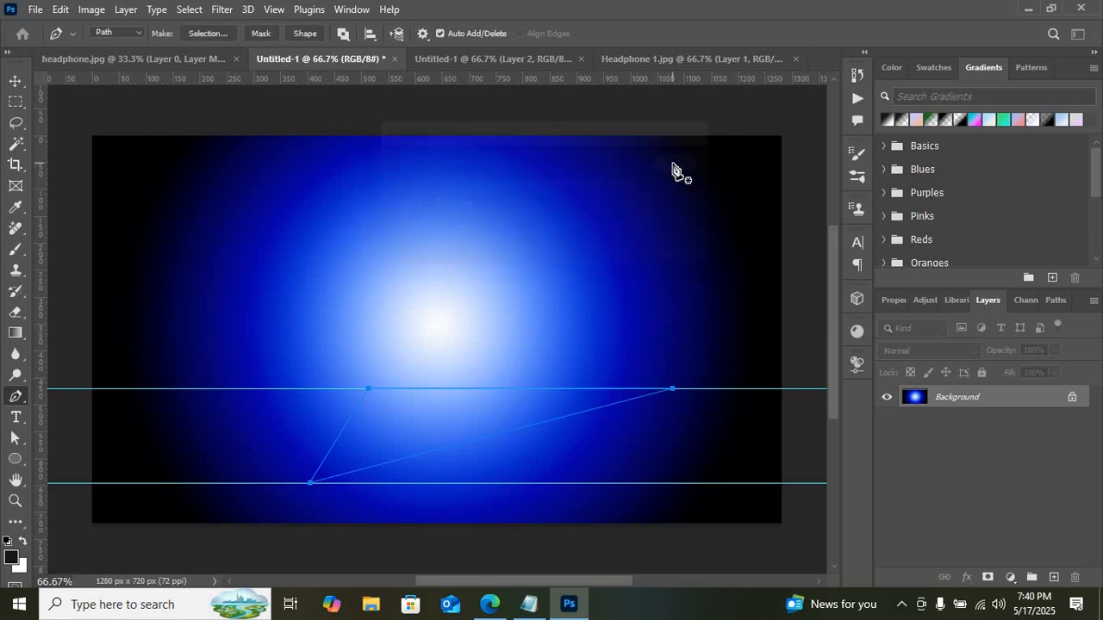
# - Bring up the Notepad line "5) Click on Path Tab." and display the document's paths in Photoshop
pyautogui.click(529, 604)
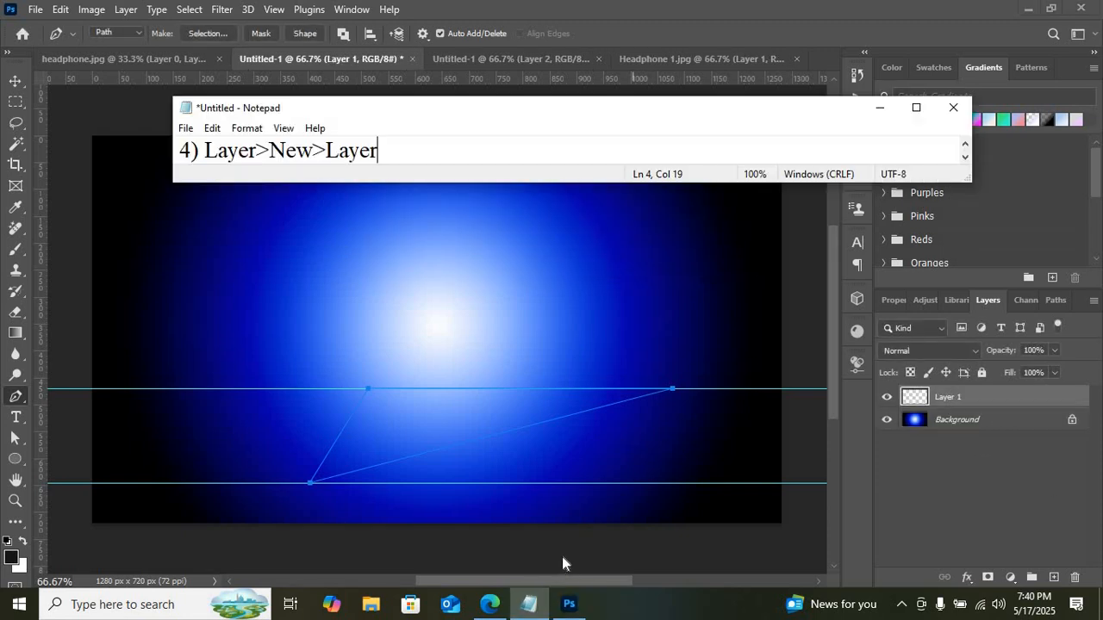
pyautogui.press('Return')
pyautogui.write('5) Click on Path Tab.')
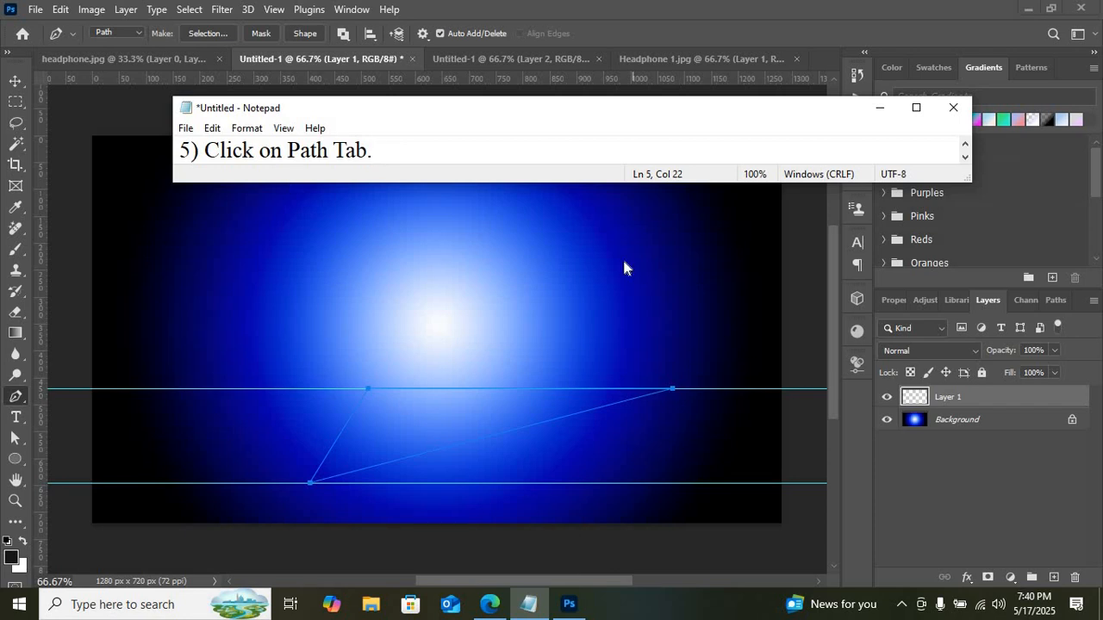
pyautogui.click(1054, 305)
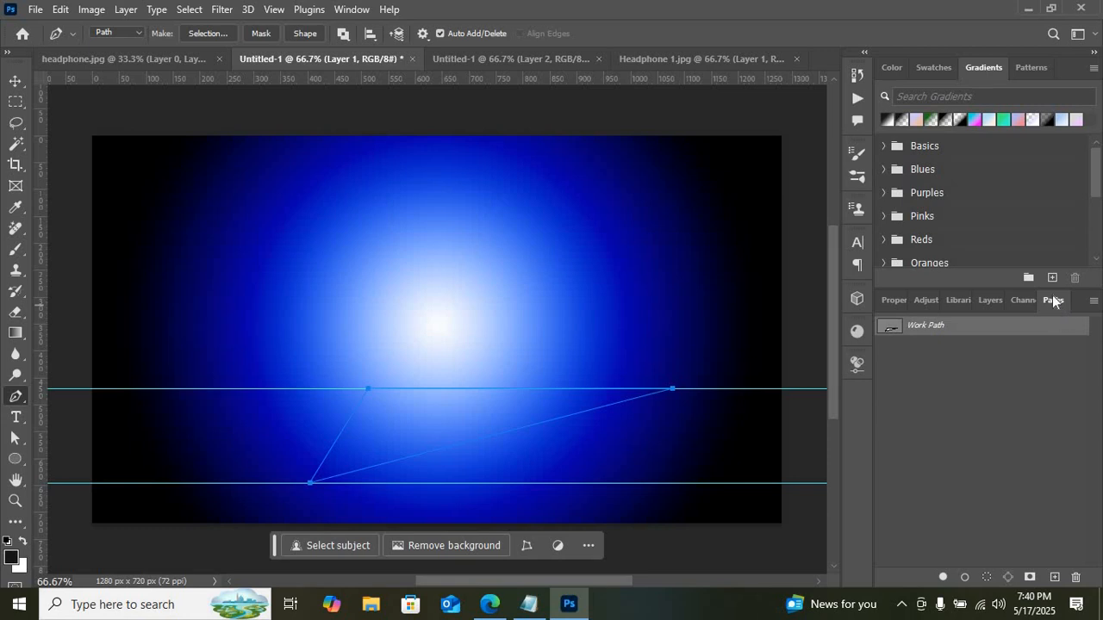
# - Read notes 6 and 7 in Notepad and look at the commands available for the Work Path
pyautogui.click(529, 604)
pyautogui.press('Down')
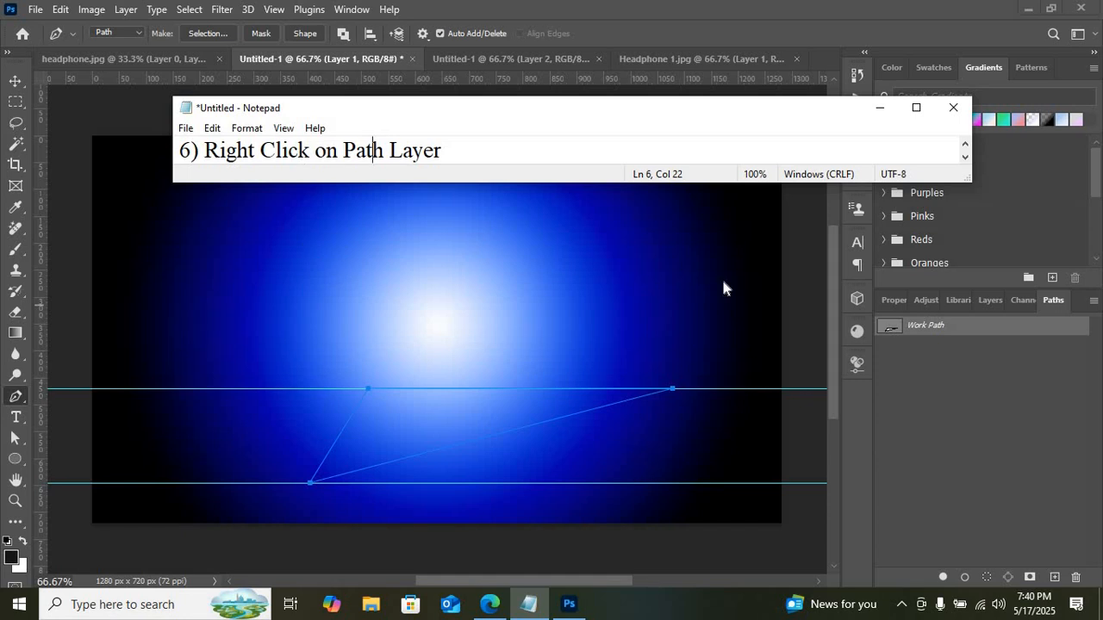
pyautogui.click(922, 325)
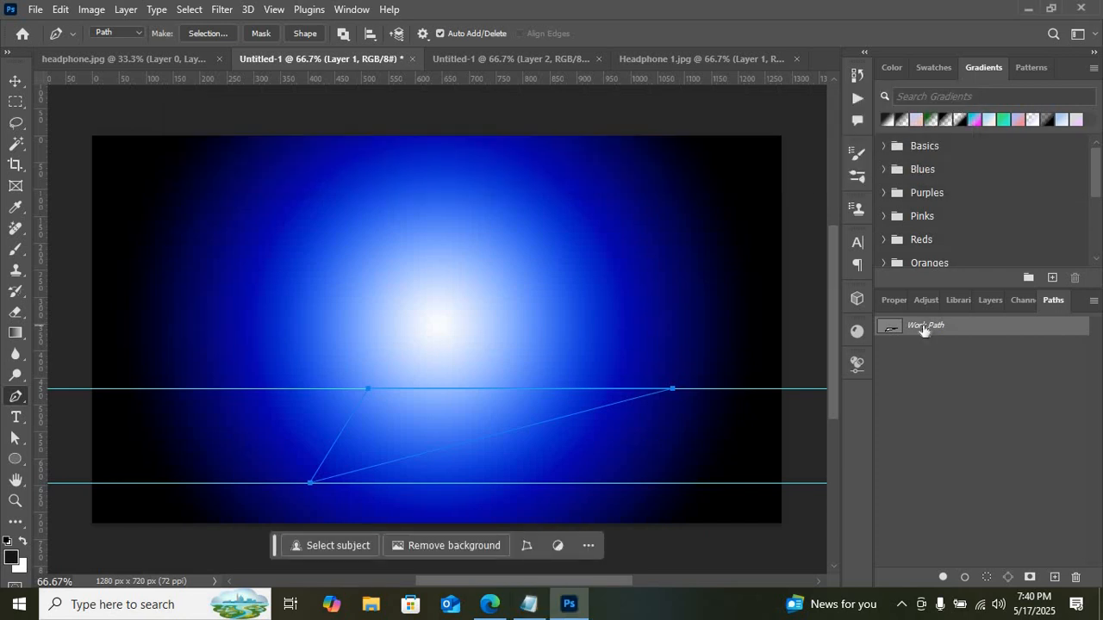
pyautogui.rightClick(922, 326)
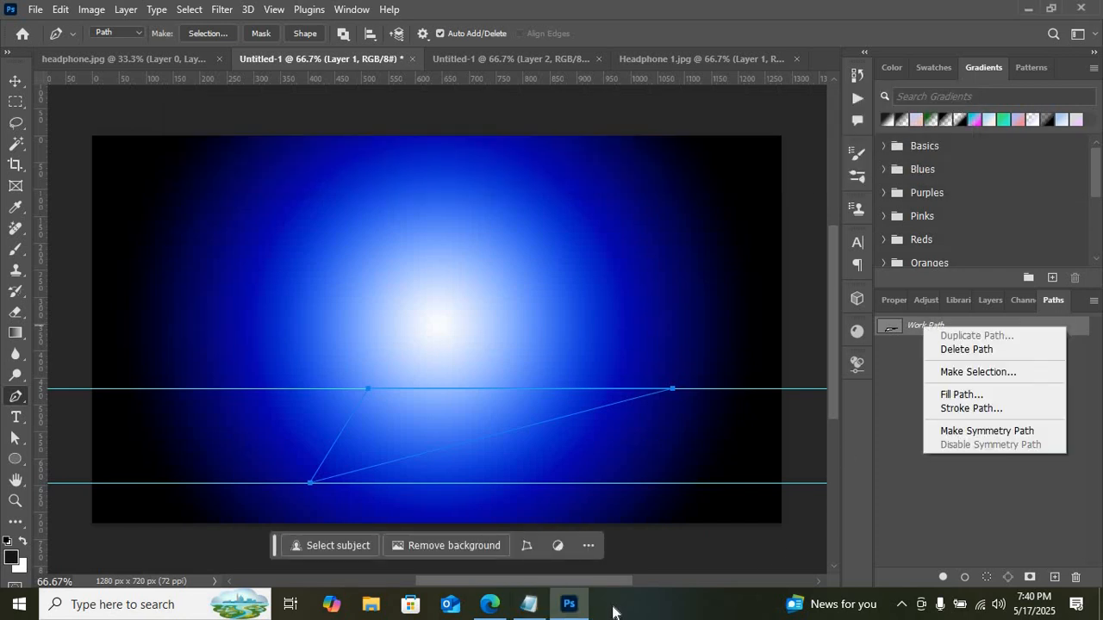
pyautogui.click(531, 603)
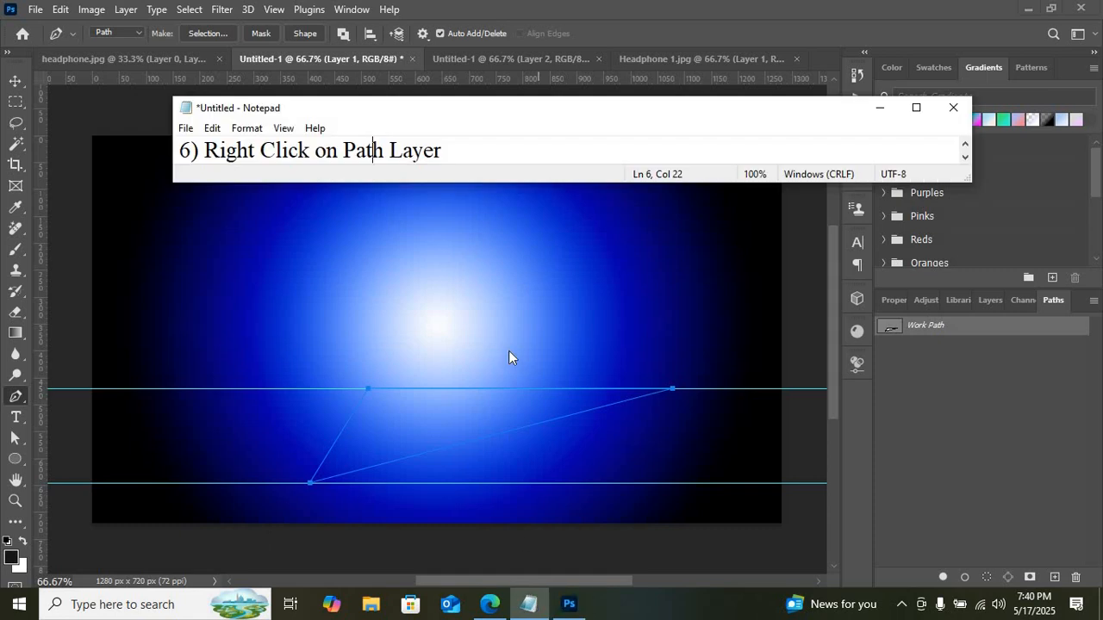
pyautogui.press('Down')
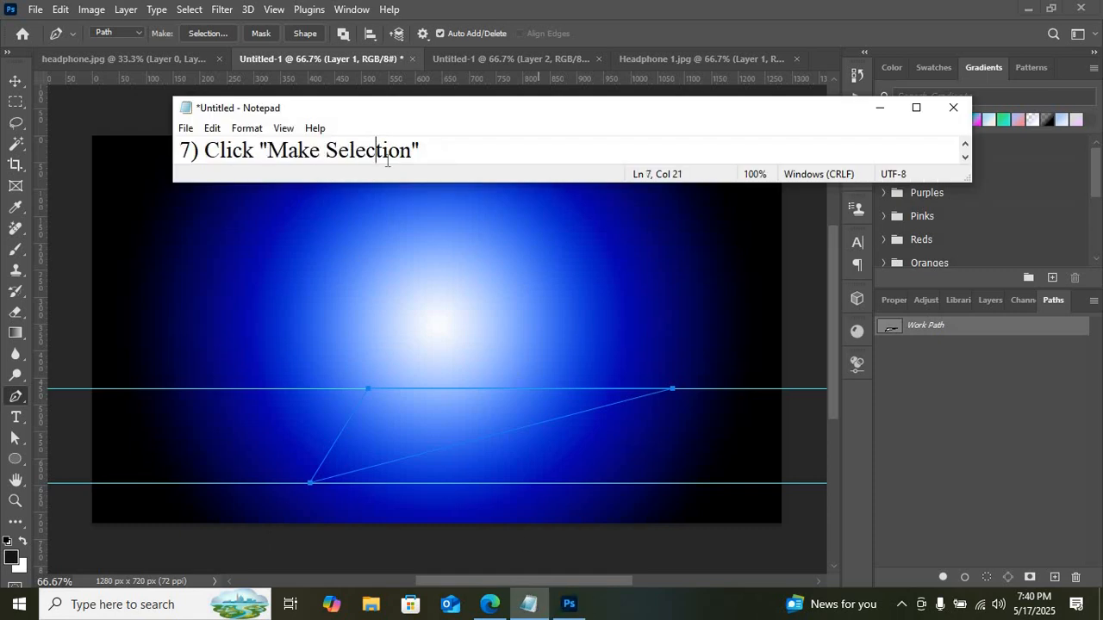
# - Convert the triangular Work Path into a new anti-aliased selection with a feather radius of 0 pixels
pyautogui.click(928, 324)
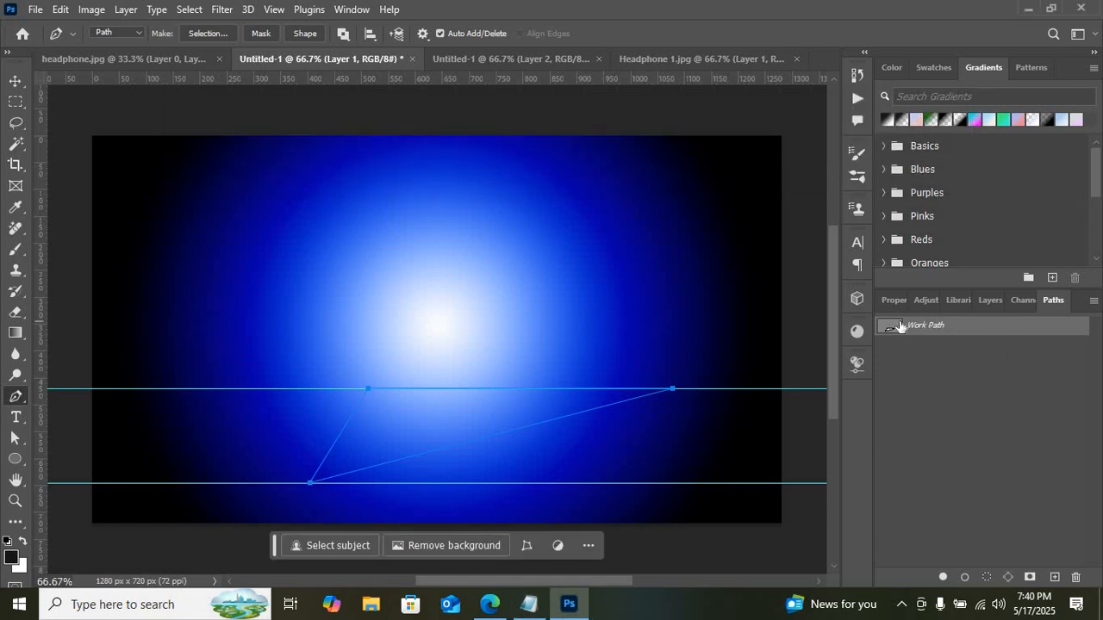
pyautogui.rightClick(924, 330)
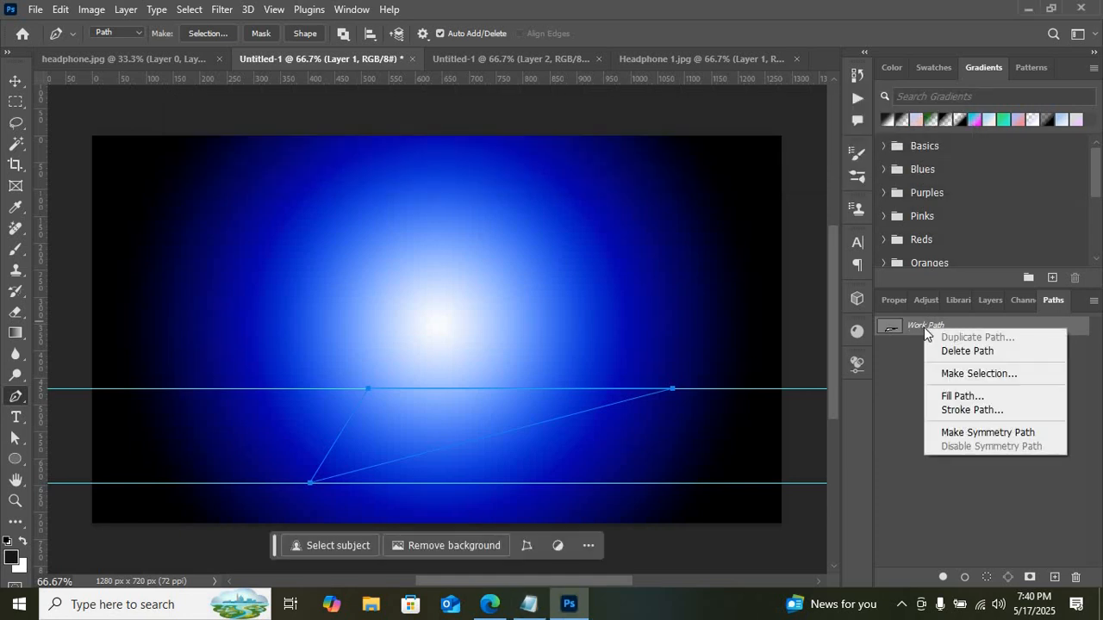
pyautogui.click(1010, 382)
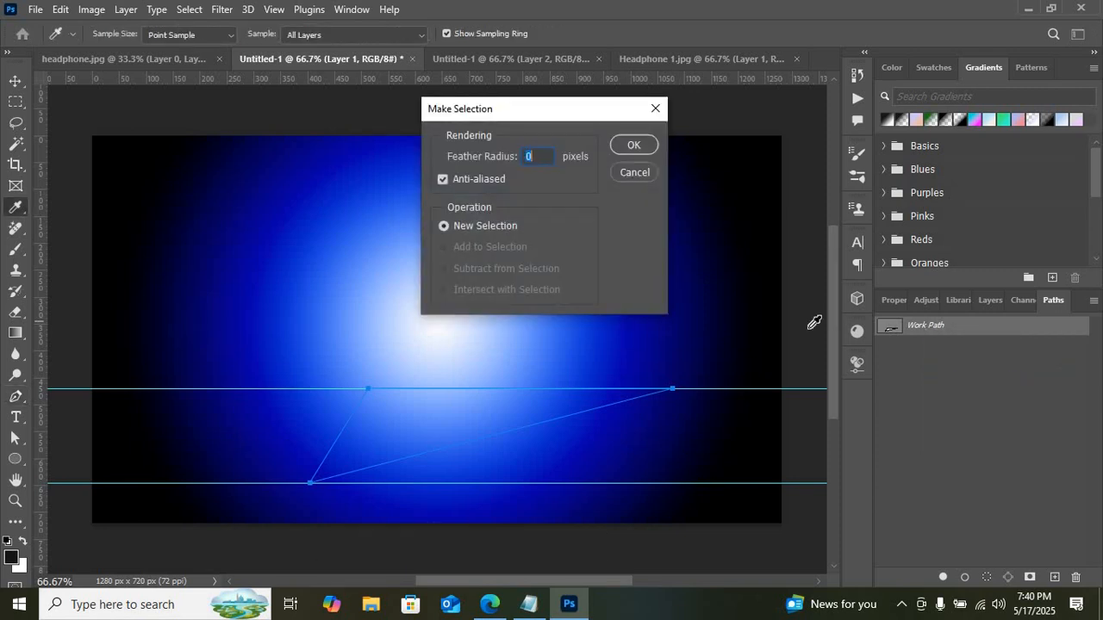
pyautogui.click(632, 146)
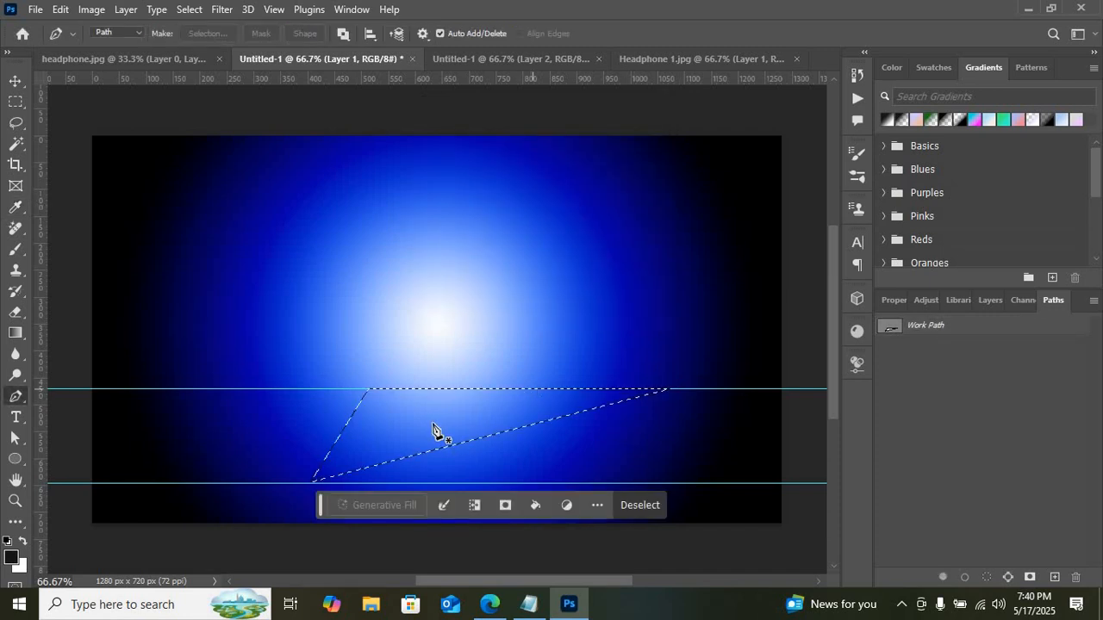
# - Switch to Notepad and bring up the line "8) Click on Layer Tab"
pyautogui.click(529, 604)
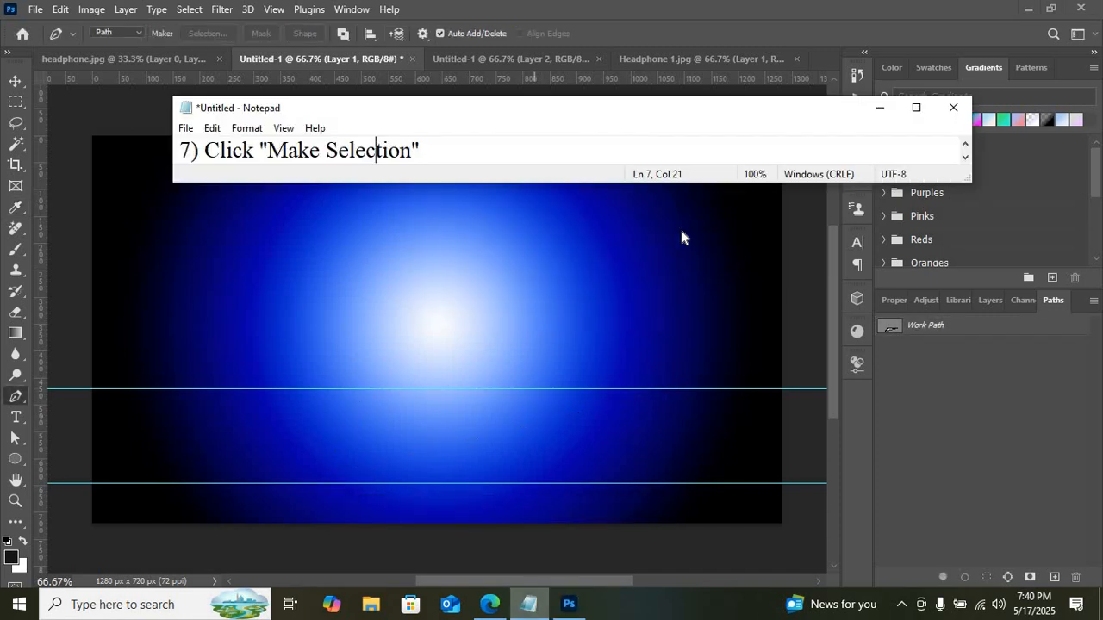
pyautogui.press('Return')
pyautogui.write('8) Click on Layer Tab')
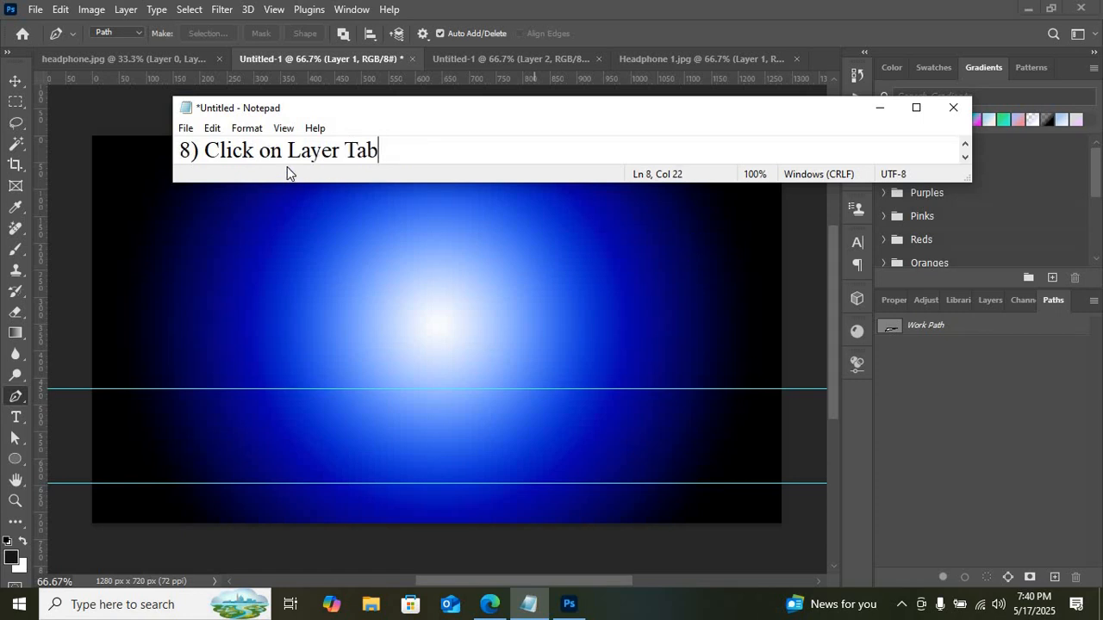
# - Display the document's layers in Photoshop and bring up the Notepad line "9) Choose Pant Bucket Tool from Tool Bar"
pyautogui.click(985, 302)
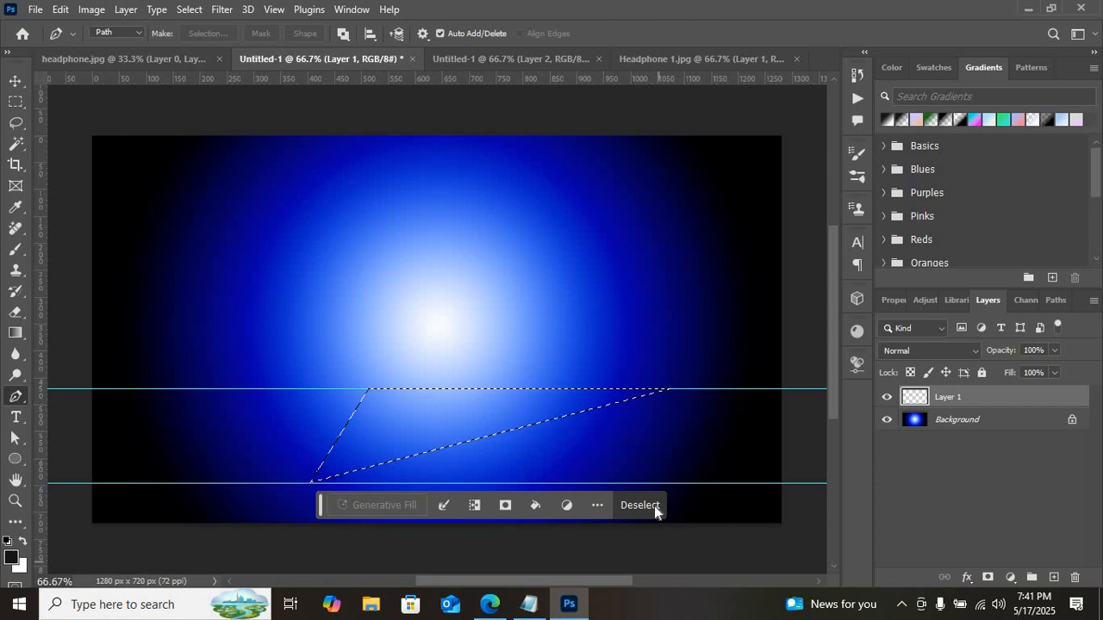
pyautogui.click(528, 609)
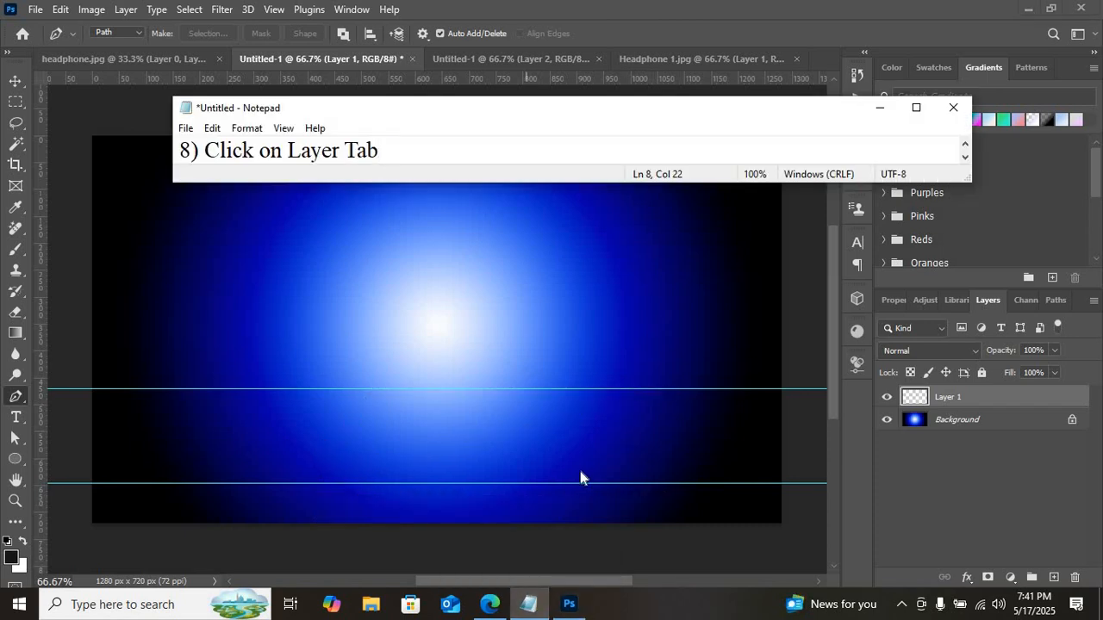
pyautogui.press('Down')
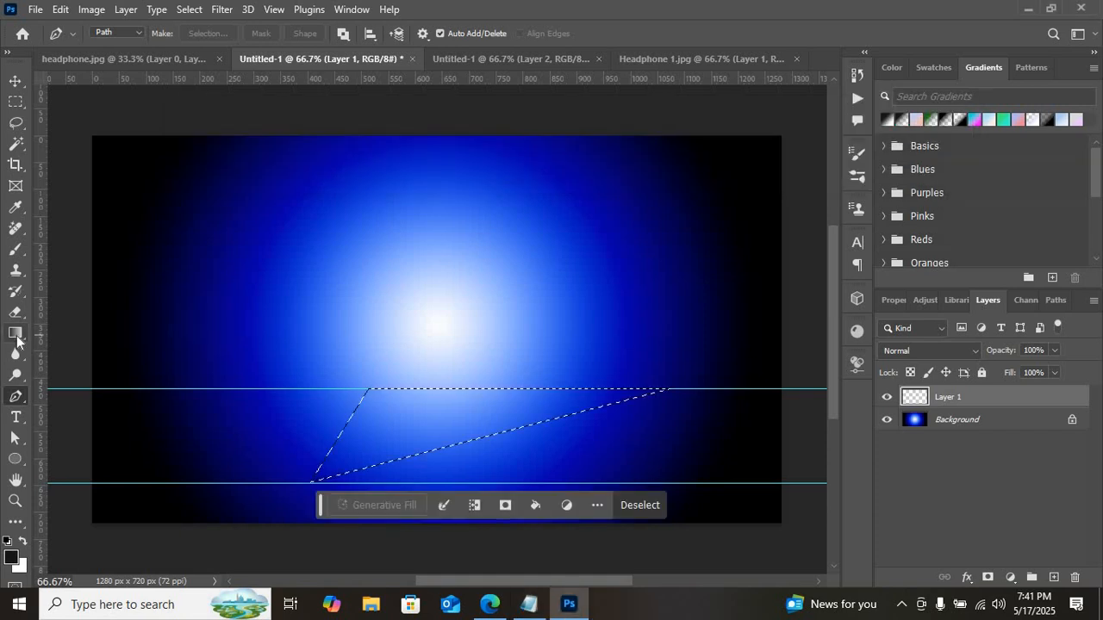
# - Read note 10 in Notepad and fill the triangular selection on Layer 1 with the near-black foreground colour using the Paint Bucket tool
pyautogui.moveTo(17, 341); pyautogui.dragTo(67, 344)
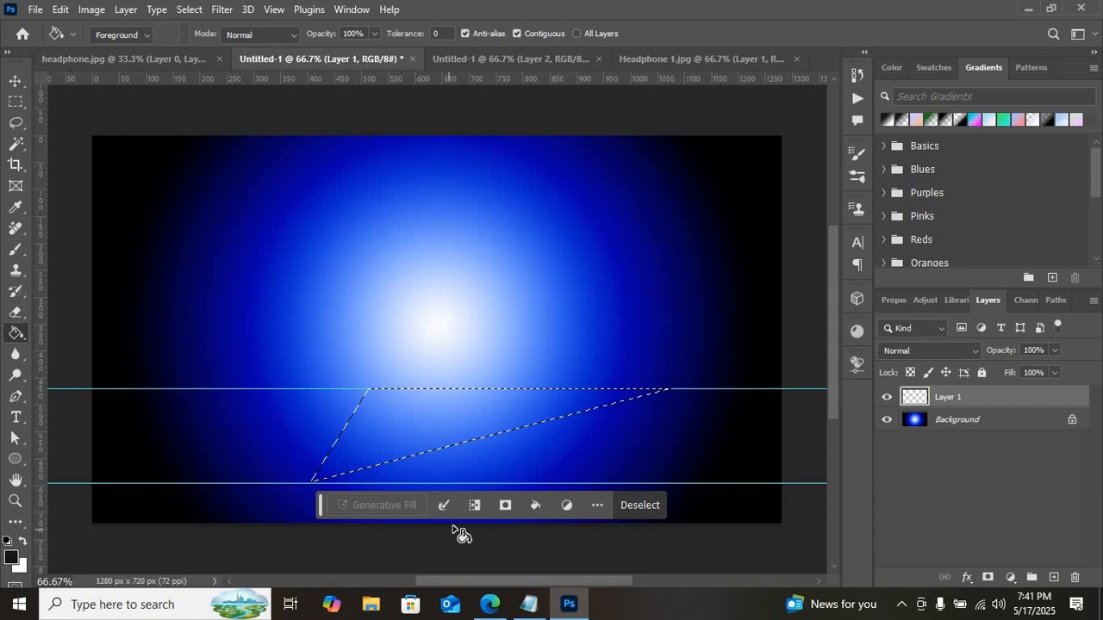
pyautogui.click(531, 605)
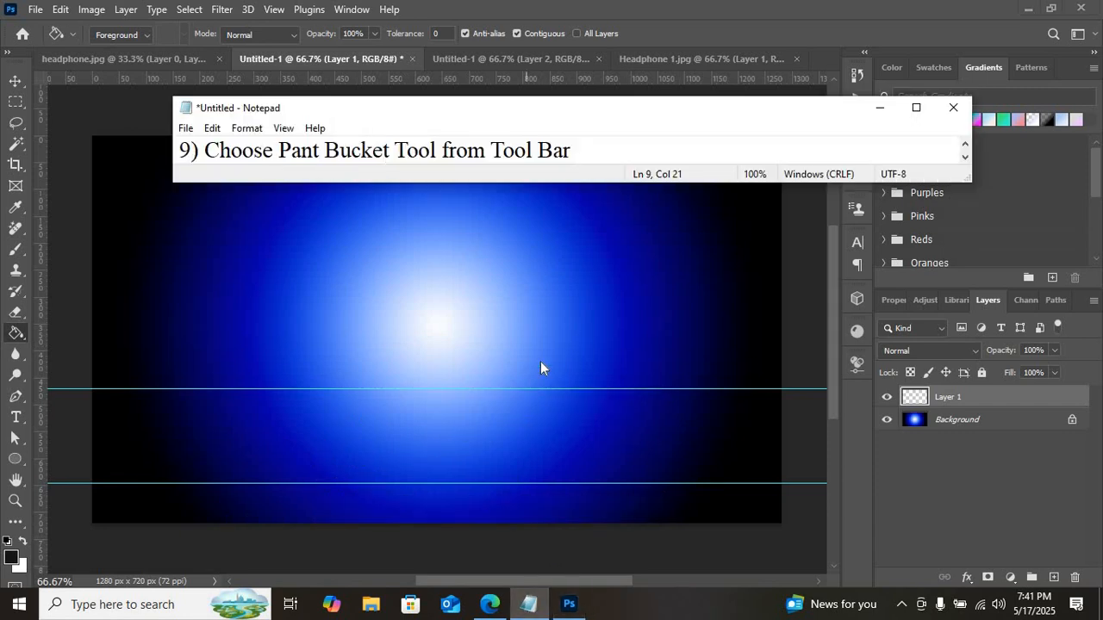
pyautogui.press('Down')
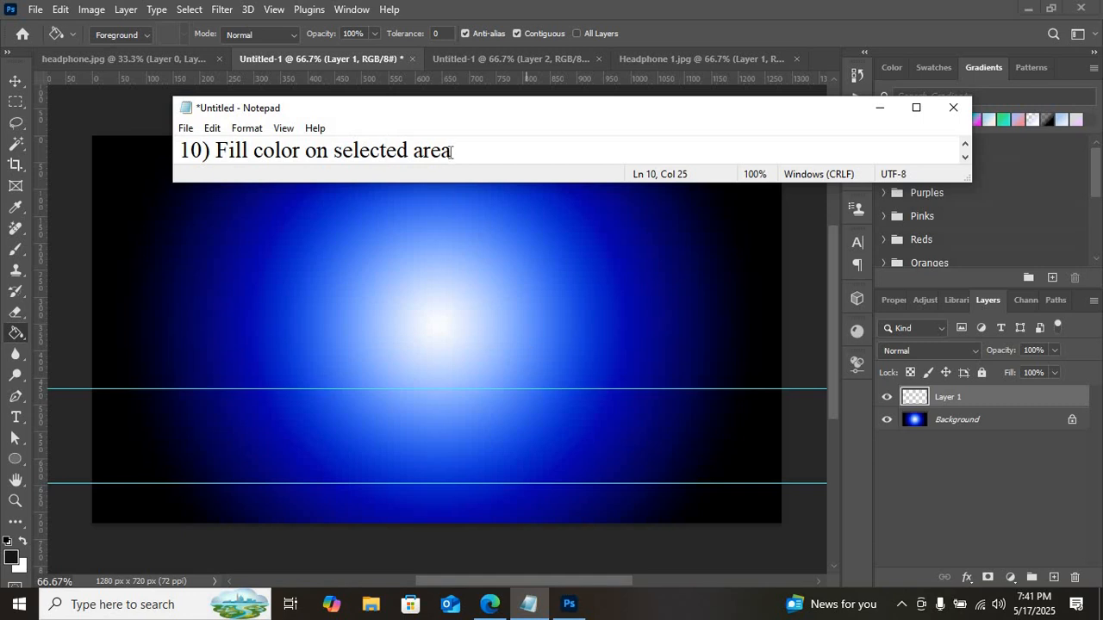
pyautogui.click(638, 9)
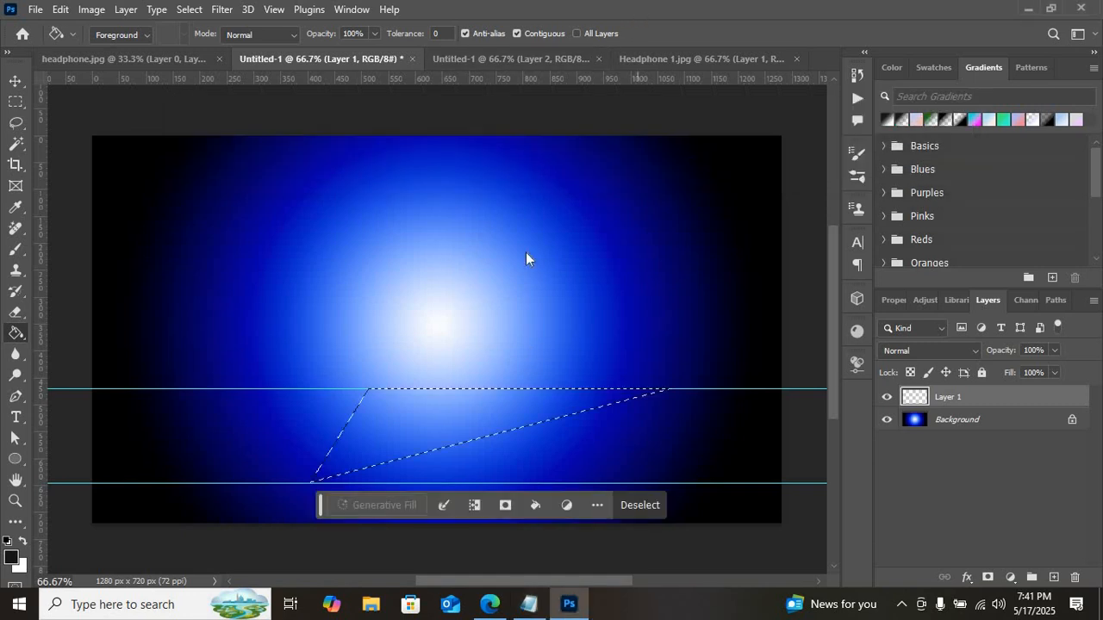
pyautogui.click(379, 401)
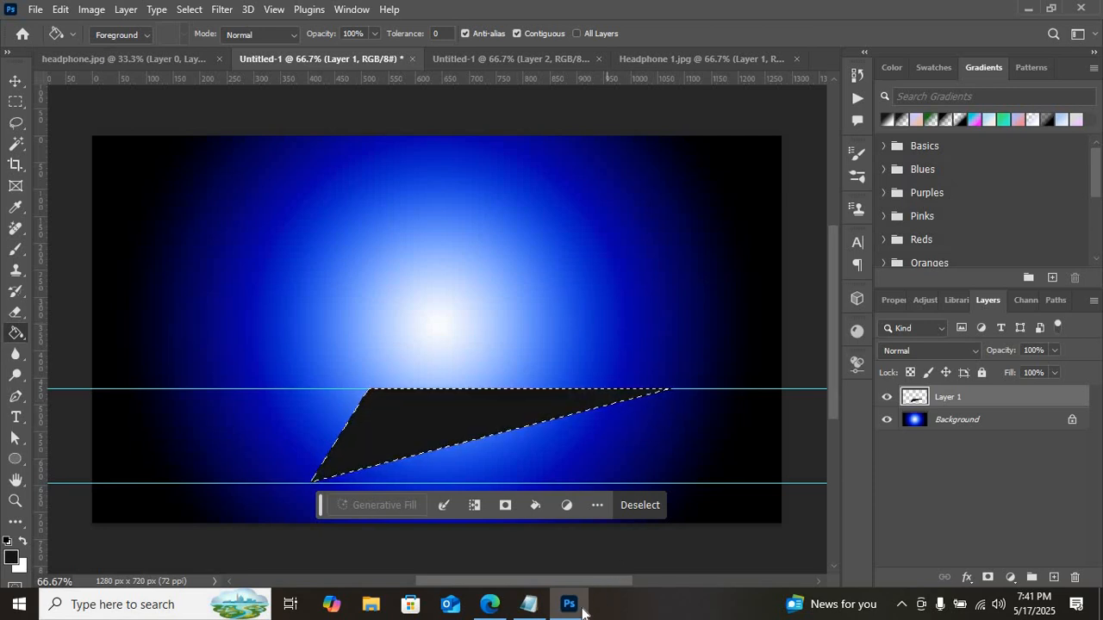
# - Bring up the Notepad line "11) Import image on your document" and clear the triangular selection in Photoshop
pyautogui.click(526, 605)
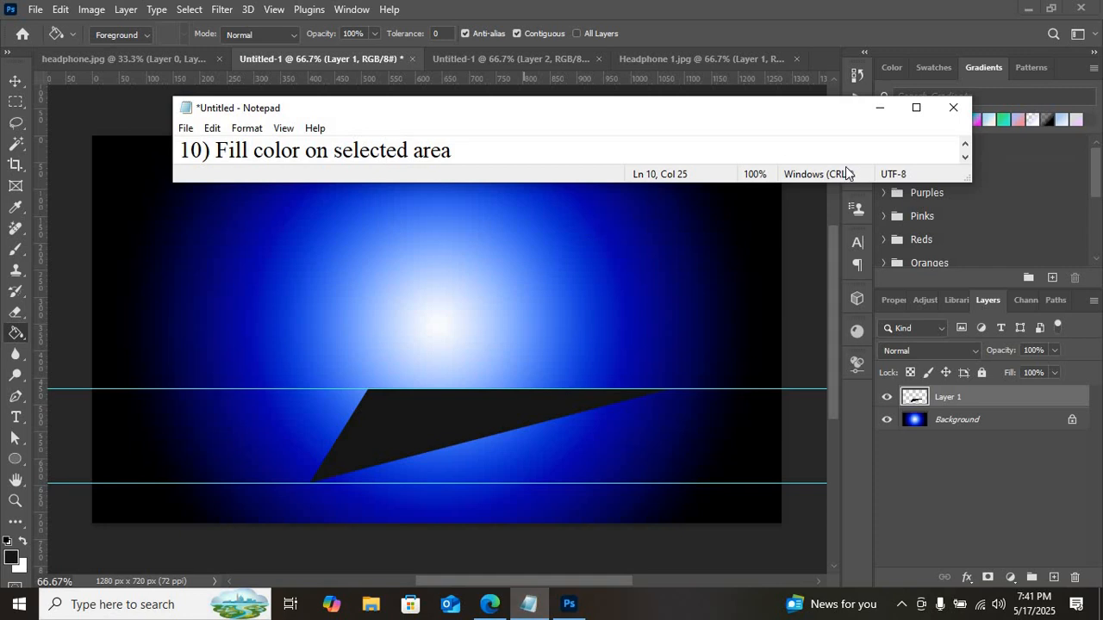
pyautogui.press('Down')
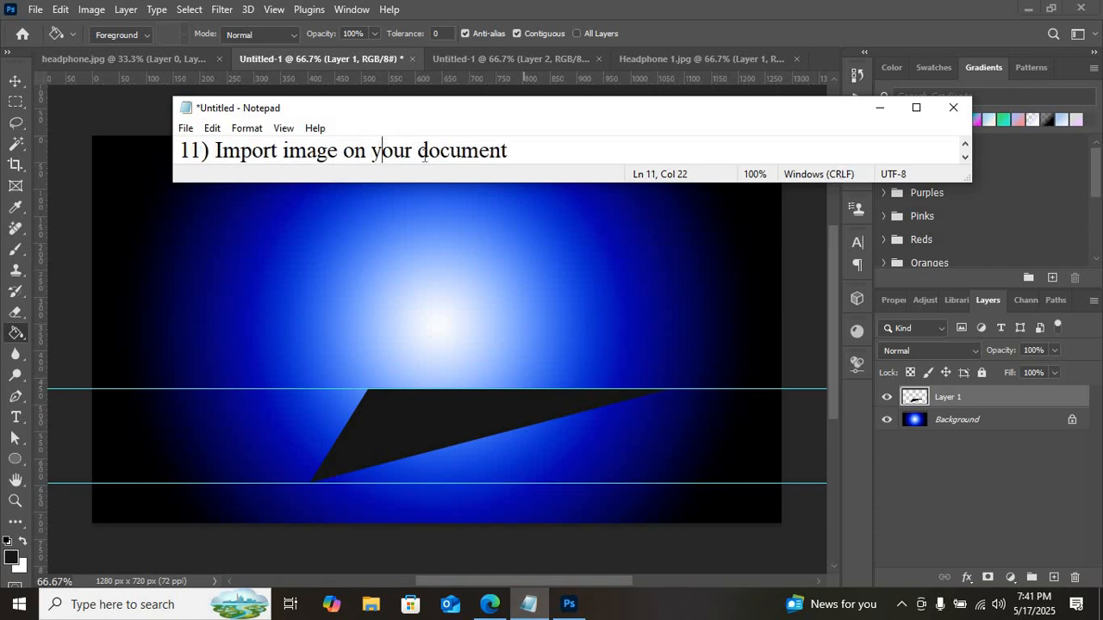
pyautogui.click(730, 9)
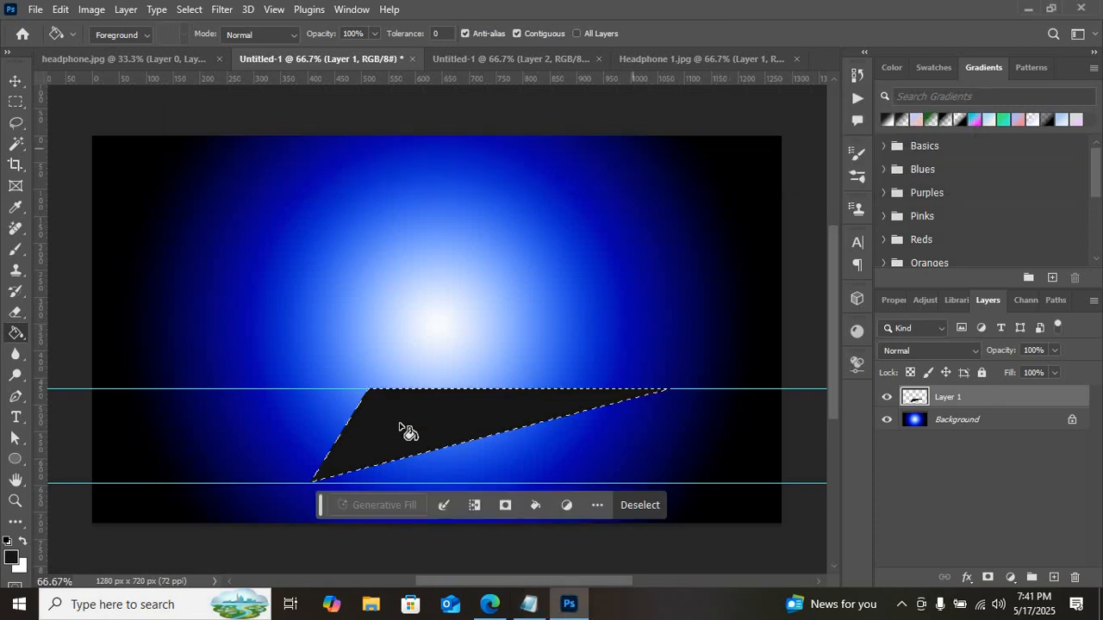
pyautogui.hotkey('ctrl', 'd')
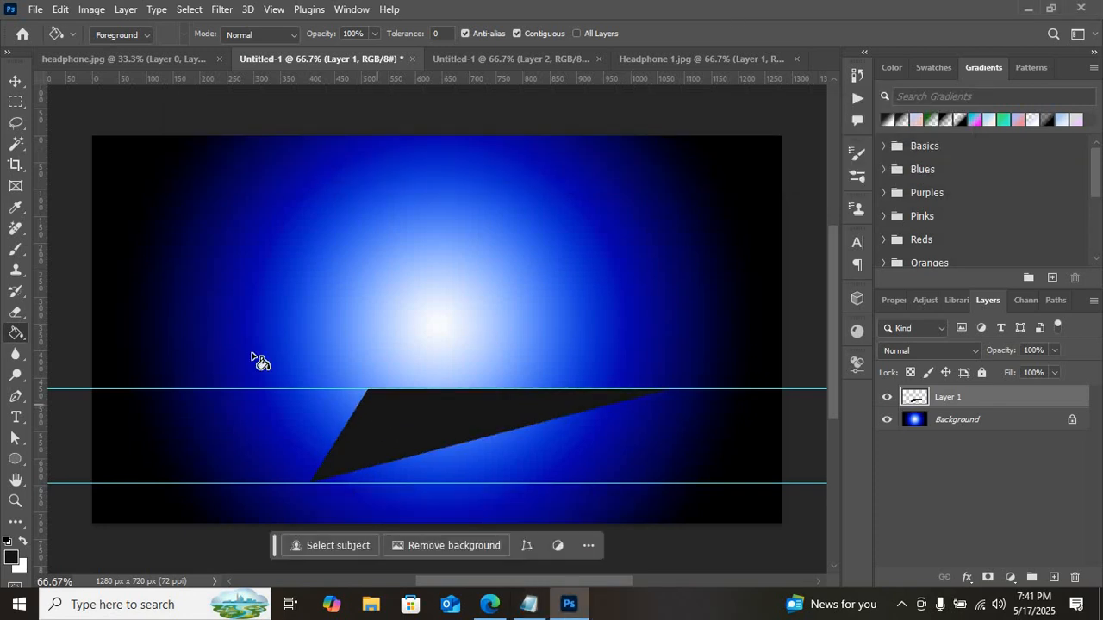
# - Remove both horizontal guides from the canvas and move the dark triangular shape slightly down
pyautogui.click(18, 81)
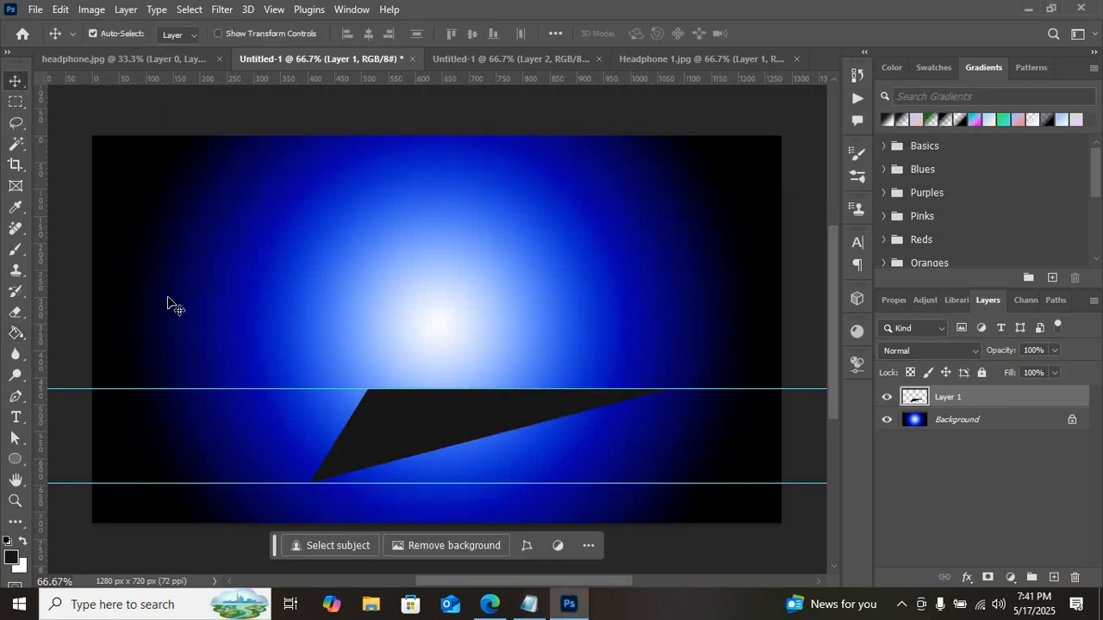
pyautogui.moveTo(275, 391); pyautogui.dragTo(364, 37)
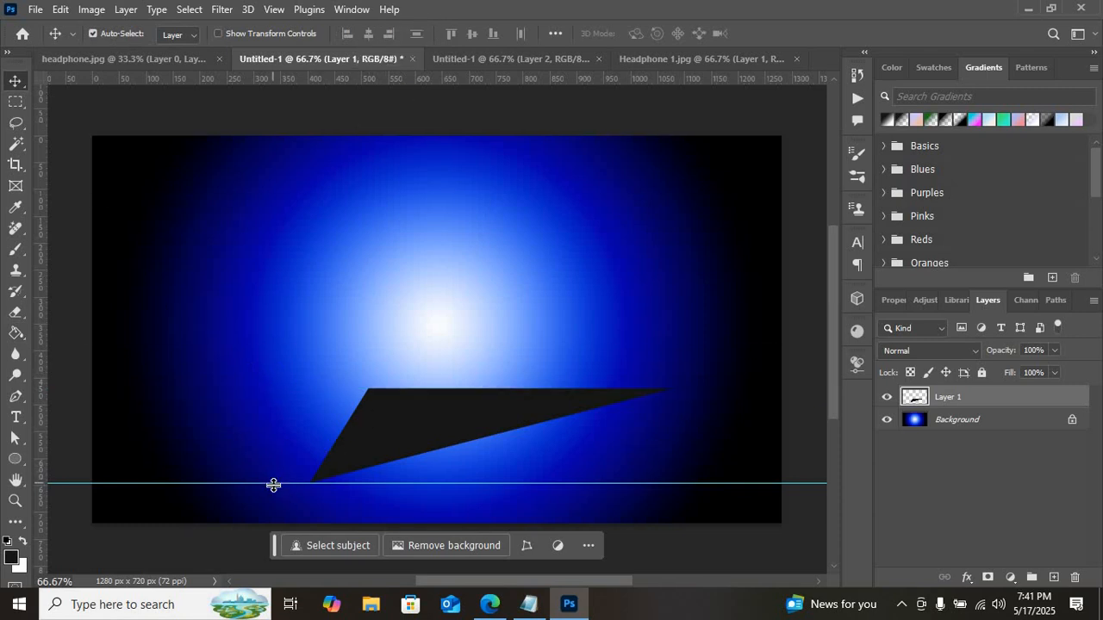
pyautogui.moveTo(273, 484); pyautogui.dragTo(383, 82)
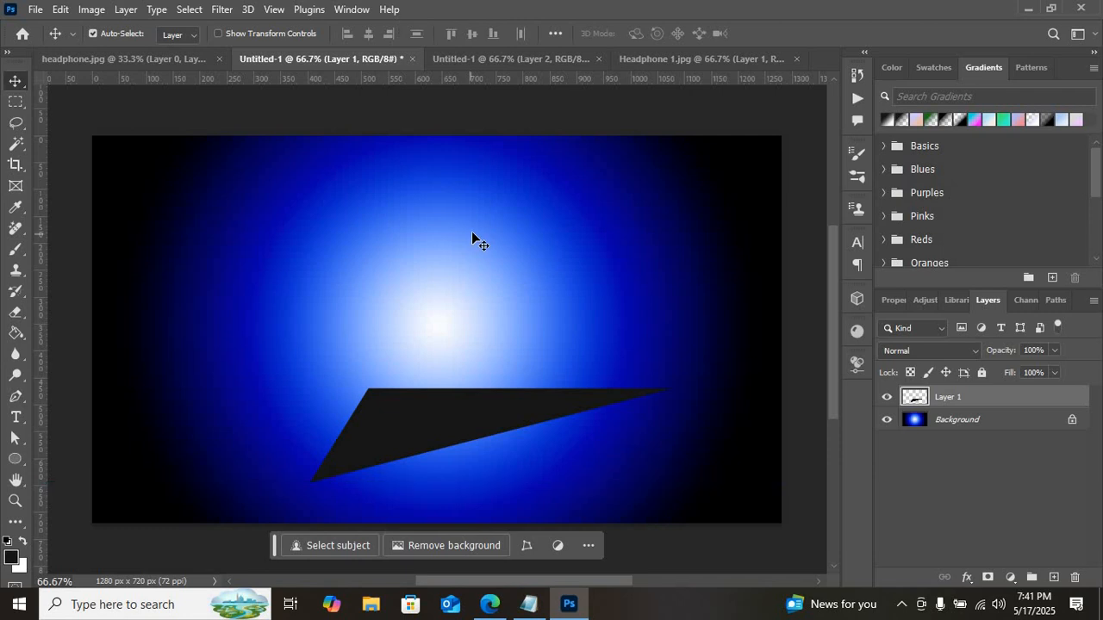
pyautogui.moveTo(463, 419); pyautogui.dragTo(457, 430)
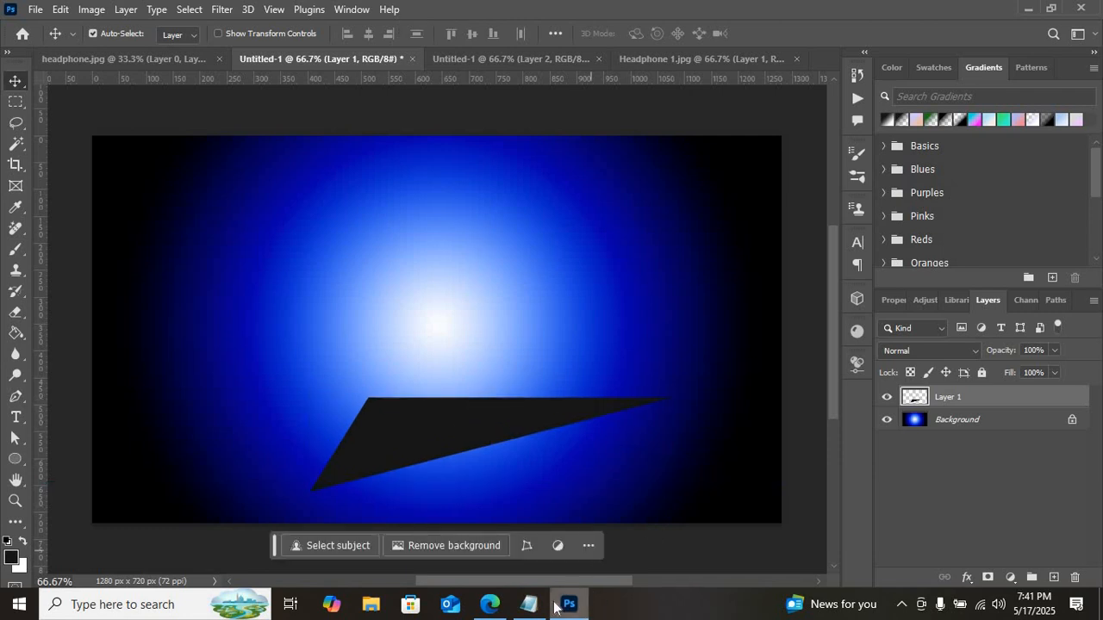
# - Copy the masked headphone layer from headphone.jpg into the Untitled-1 document with the blue gradient background
pyautogui.click(529, 610)
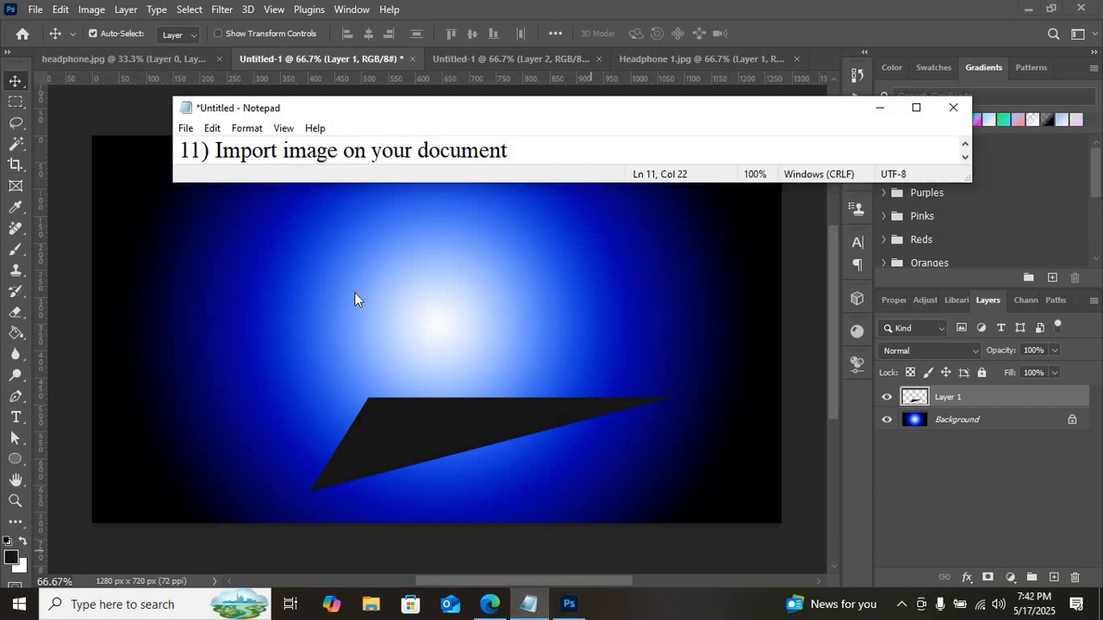
pyautogui.click(326, 295)
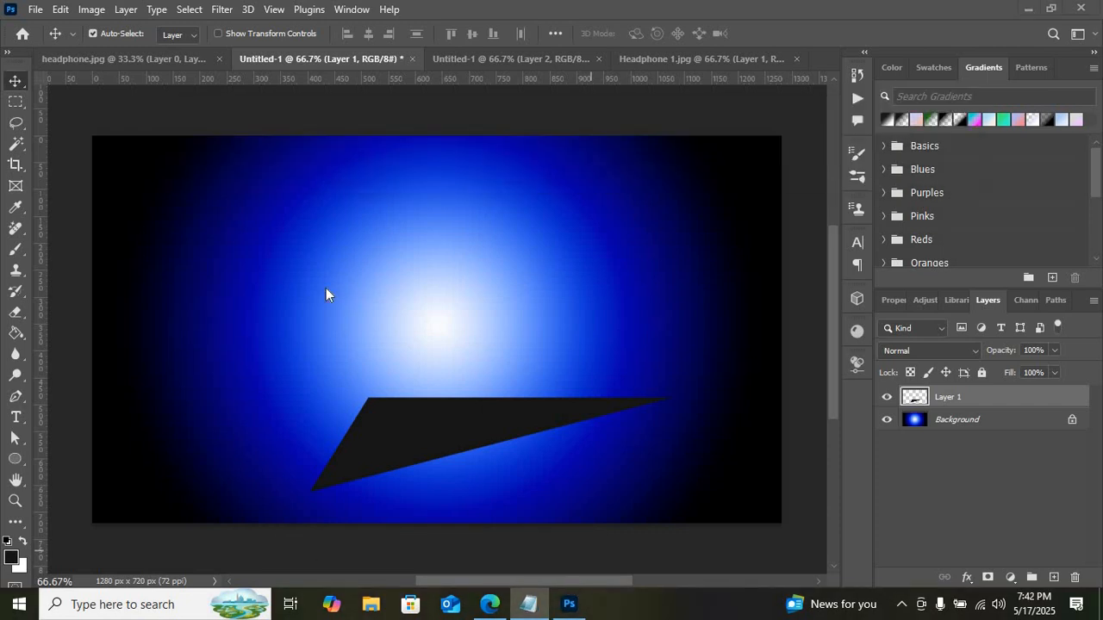
pyautogui.click(121, 60)
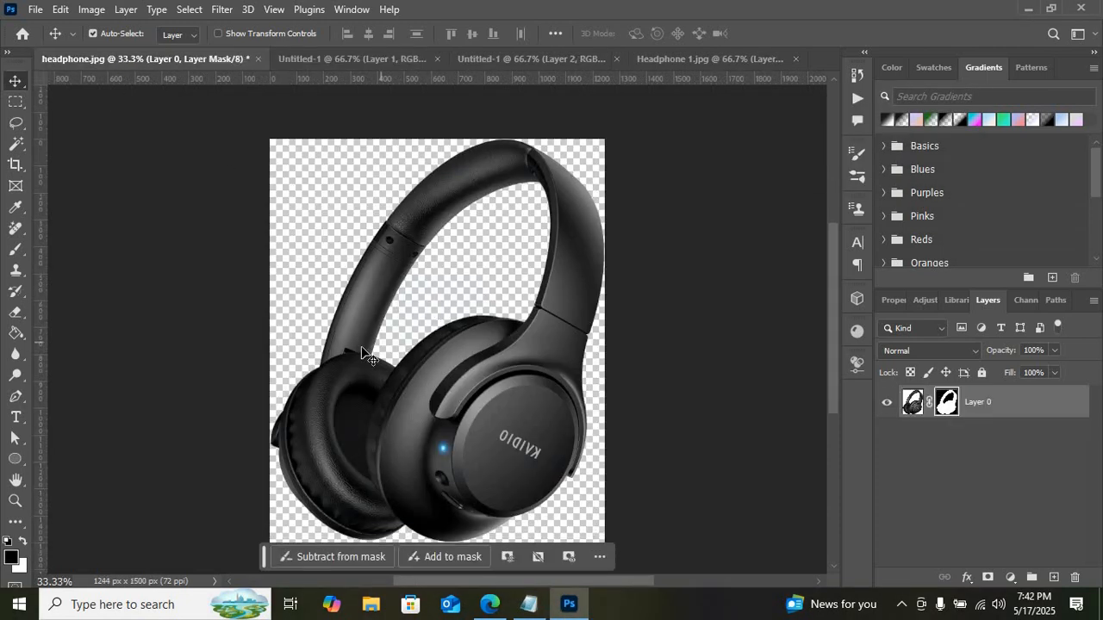
pyautogui.moveTo(370, 355); pyautogui.dragTo(407, 324)
pyautogui.moveTo(414, 392); pyautogui.dragTo(431, 387)
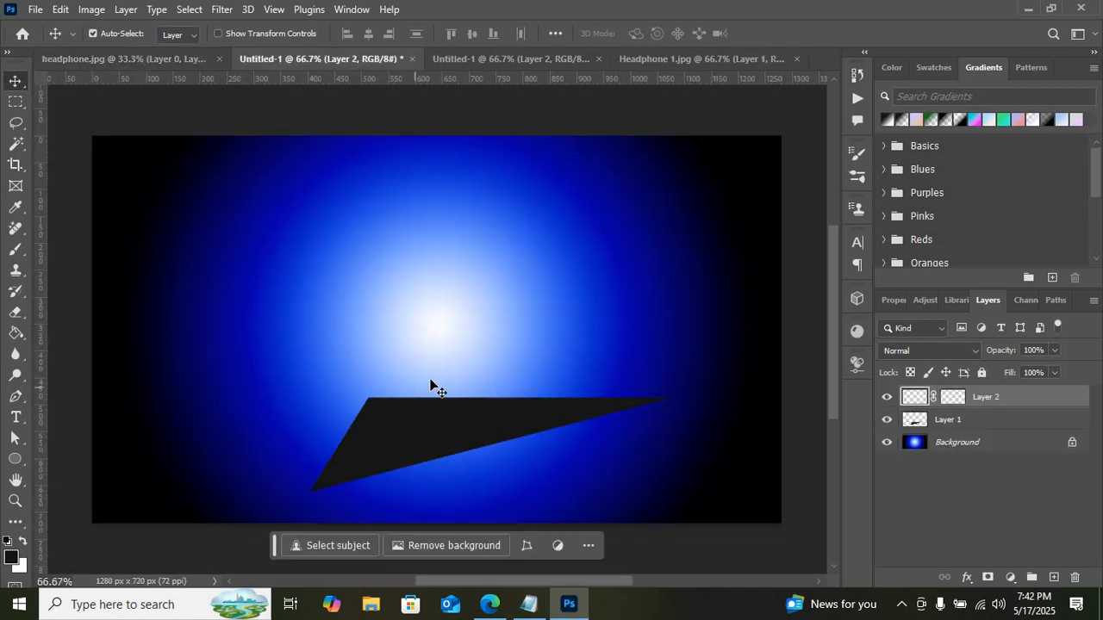
# - Advance the Notepad list to the line after note 11, read it and return to Photoshop
pyautogui.click(531, 603)
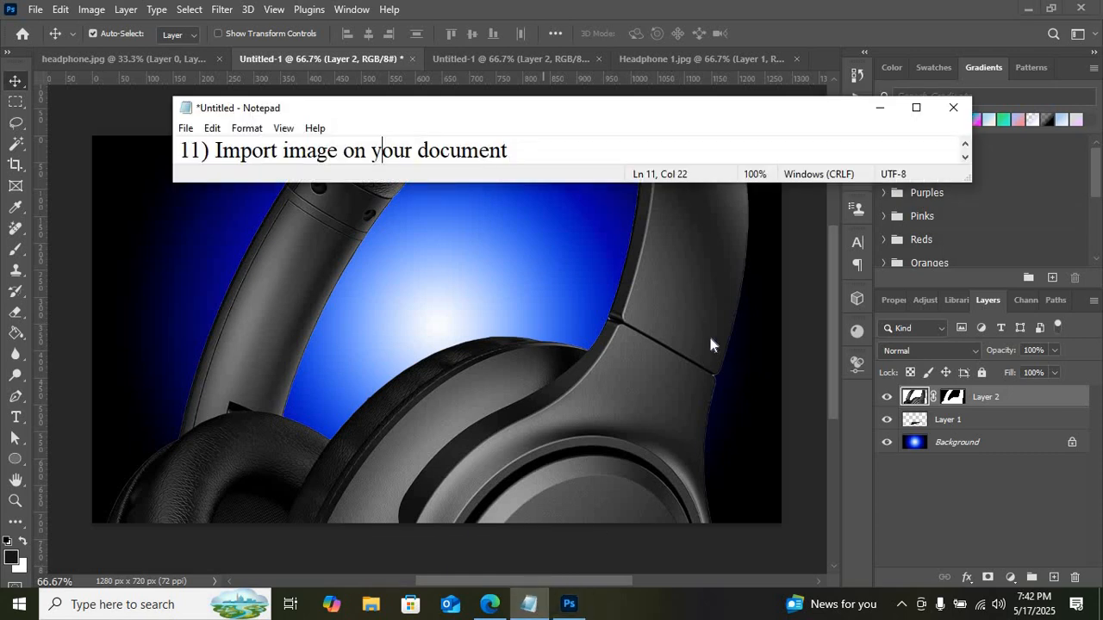
pyautogui.press('Down')
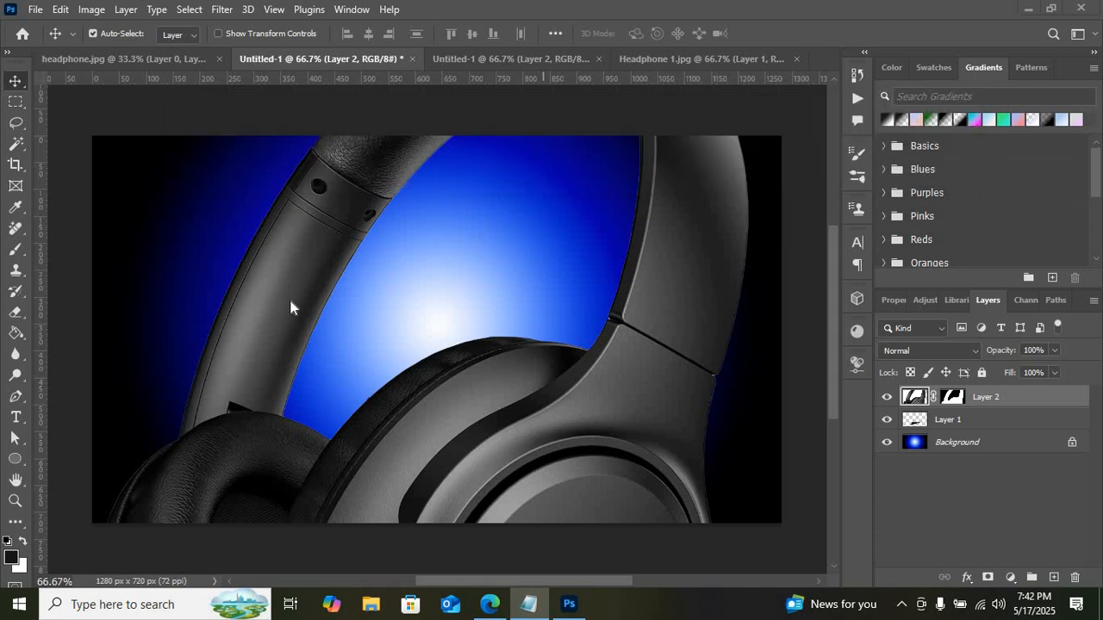
pyautogui.click(290, 308)
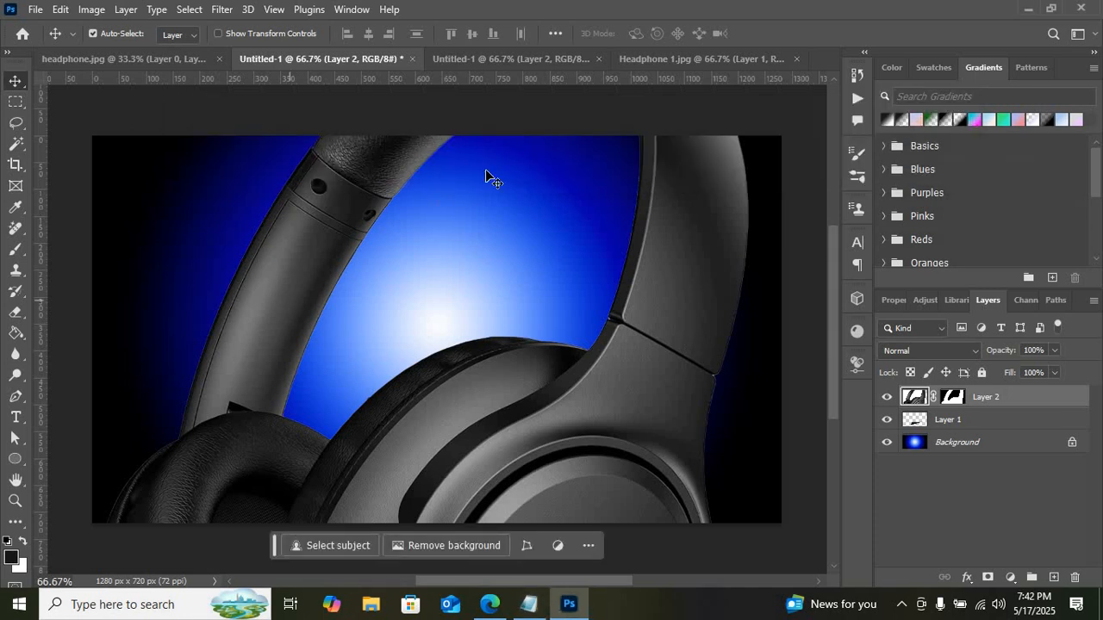
# - Show the transform controls and scale the oversized headphone layer down to about 78.7% width and 42.9% height
pyautogui.click(218, 34)
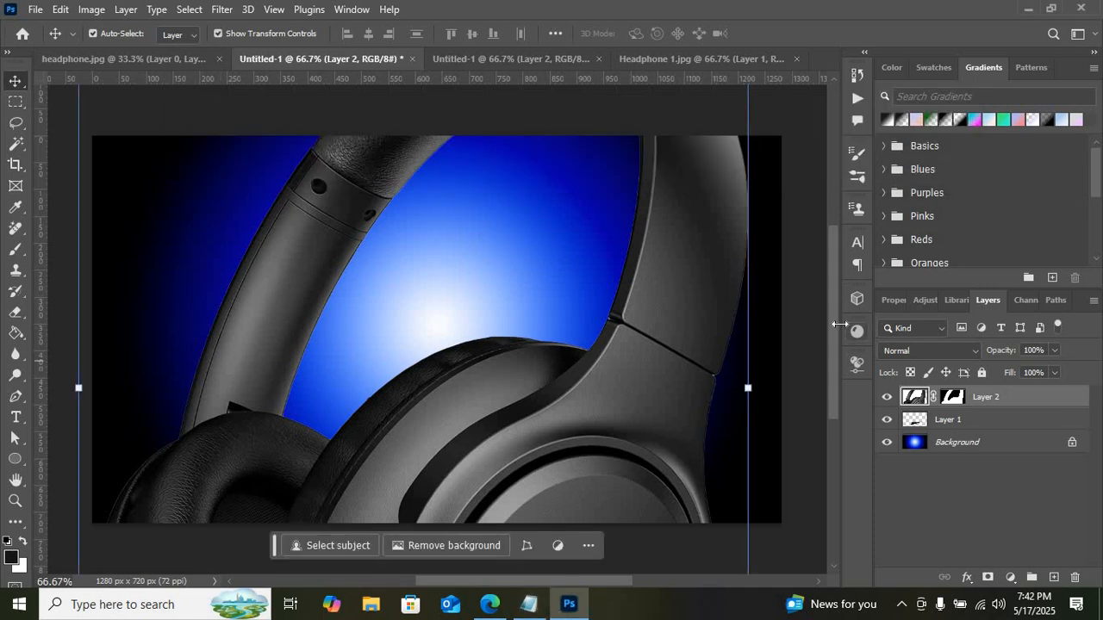
pyautogui.moveTo(833, 323); pyautogui.dragTo(834, 300)
pyautogui.moveTo(747, 132); pyautogui.dragTo(650, 480)
pyautogui.moveTo(831, 261); pyautogui.dragTo(830, 404)
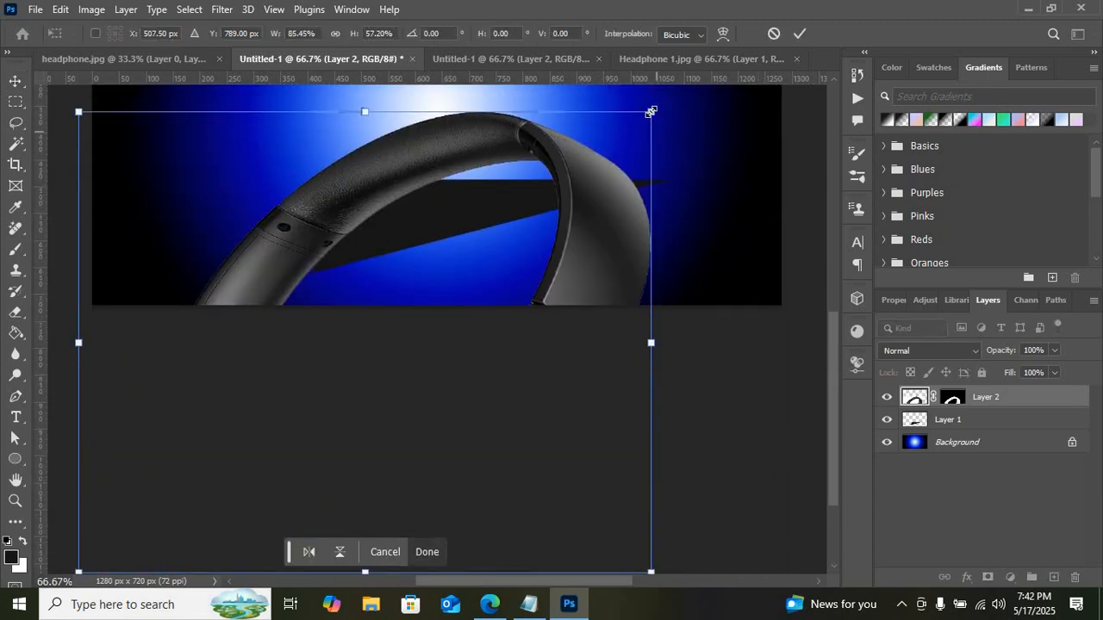
pyautogui.moveTo(650, 112); pyautogui.dragTo(605, 227)
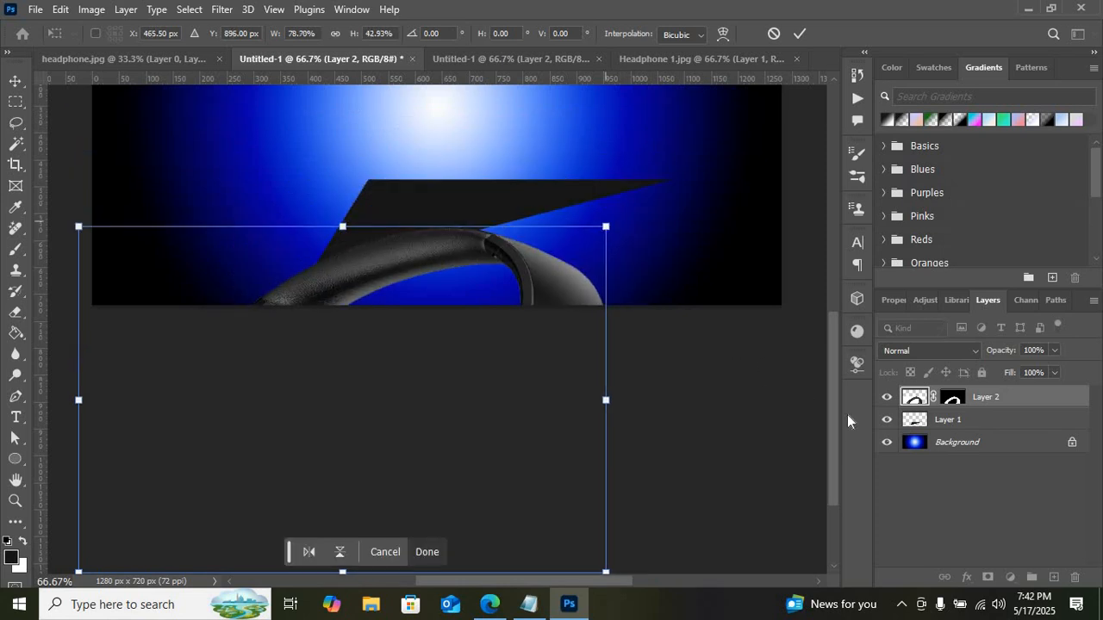
# - Move the headphones up above the dark shape, scale them to about 49.4% width and 39.3% height, and apply the transform
pyautogui.moveTo(837, 410); pyautogui.dragTo(836, 299)
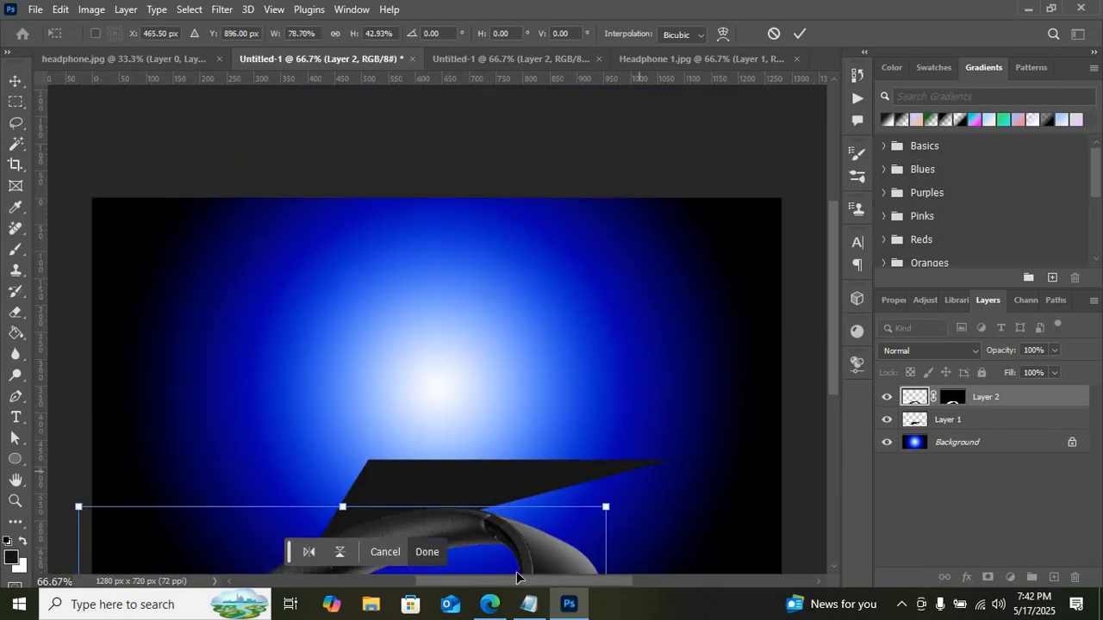
pyautogui.moveTo(523, 566); pyautogui.dragTo(631, 177)
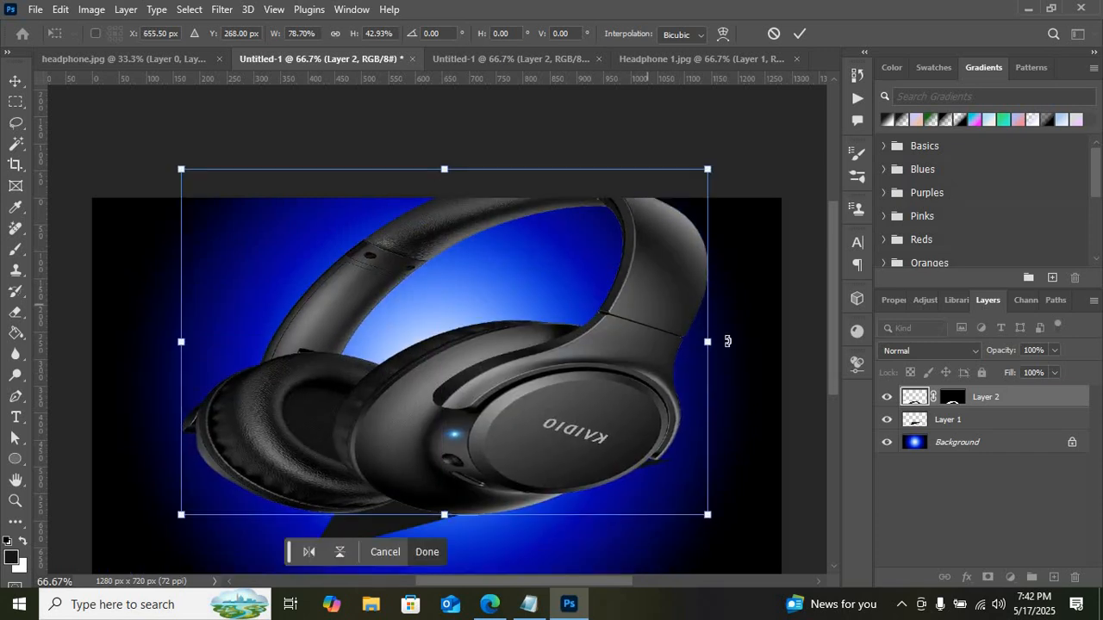
pyautogui.moveTo(710, 343); pyautogui.dragTo(557, 341)
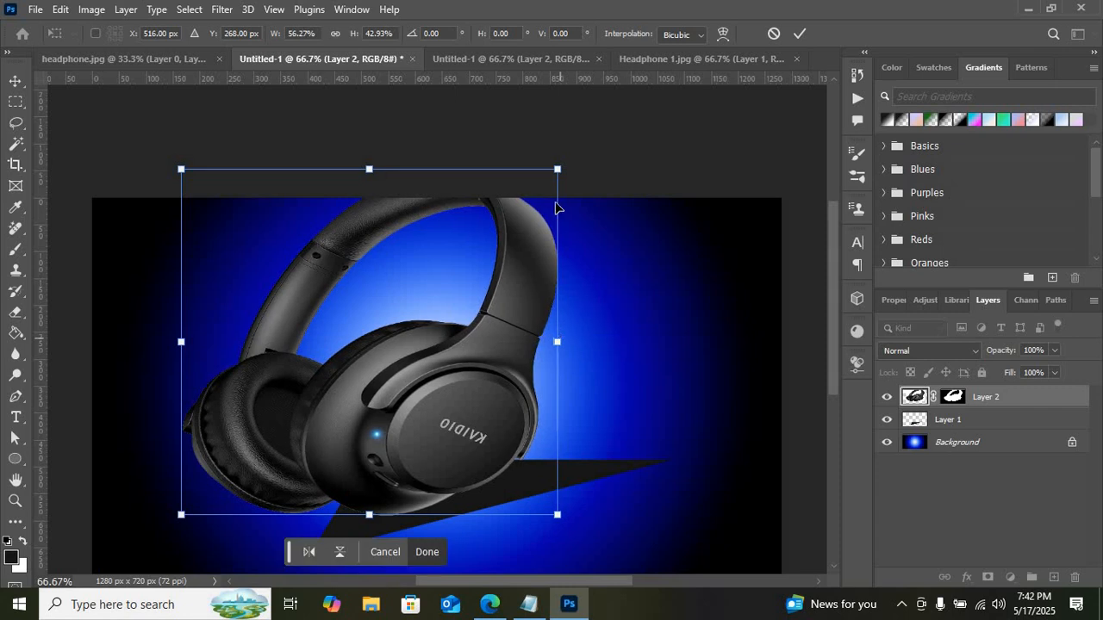
pyautogui.moveTo(557, 172); pyautogui.dragTo(541, 201)
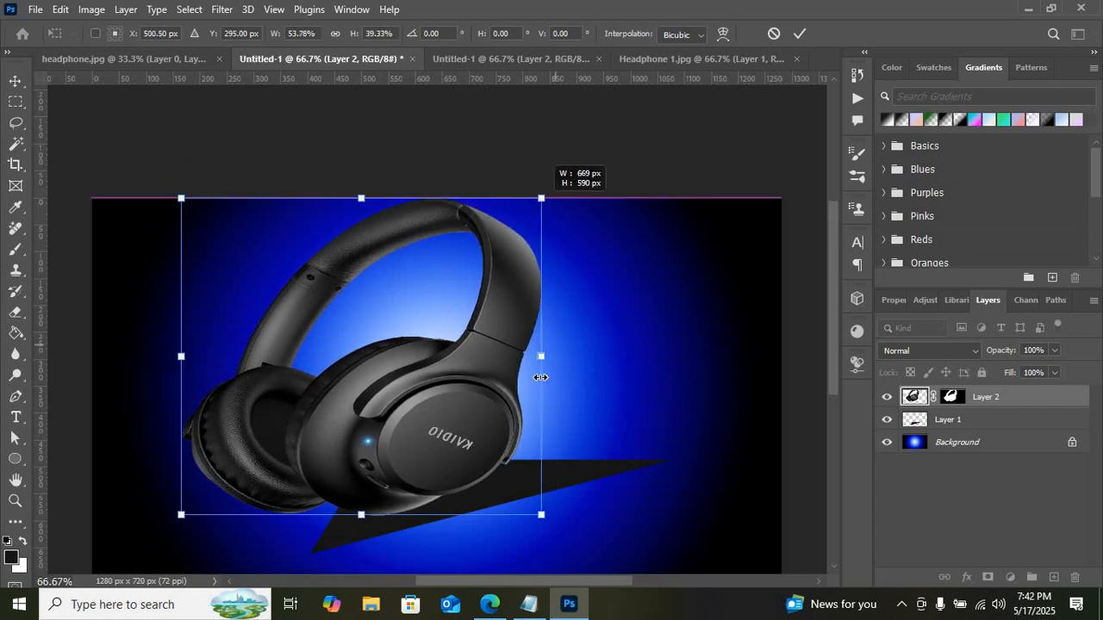
pyautogui.moveTo(534, 359); pyautogui.dragTo(511, 354)
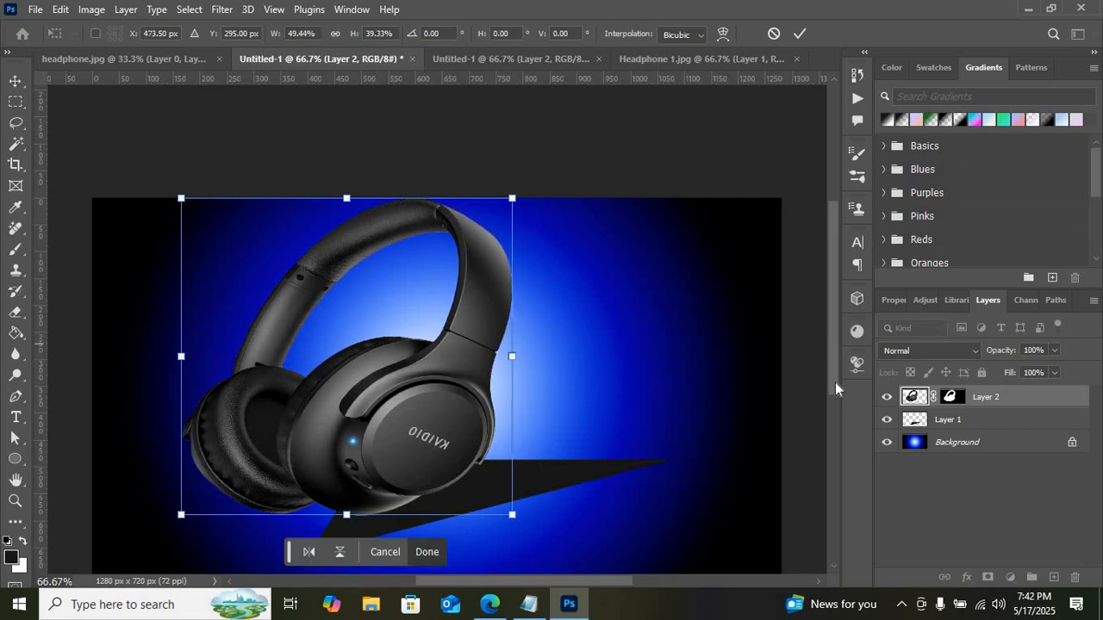
pyautogui.scroll(-3, 835, 382)
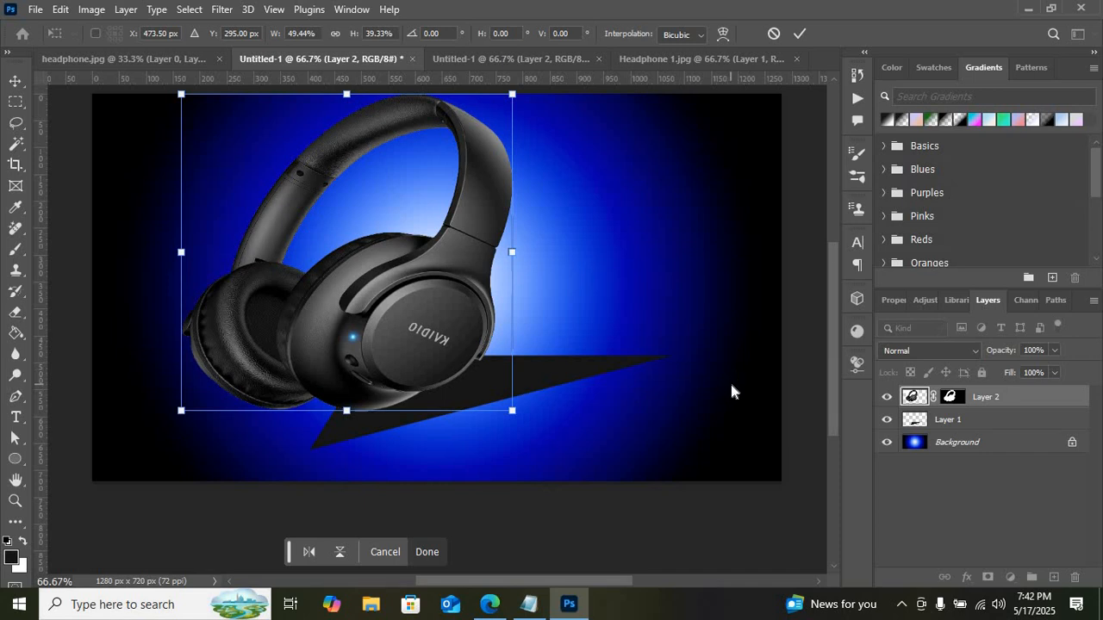
pyautogui.press('Return')
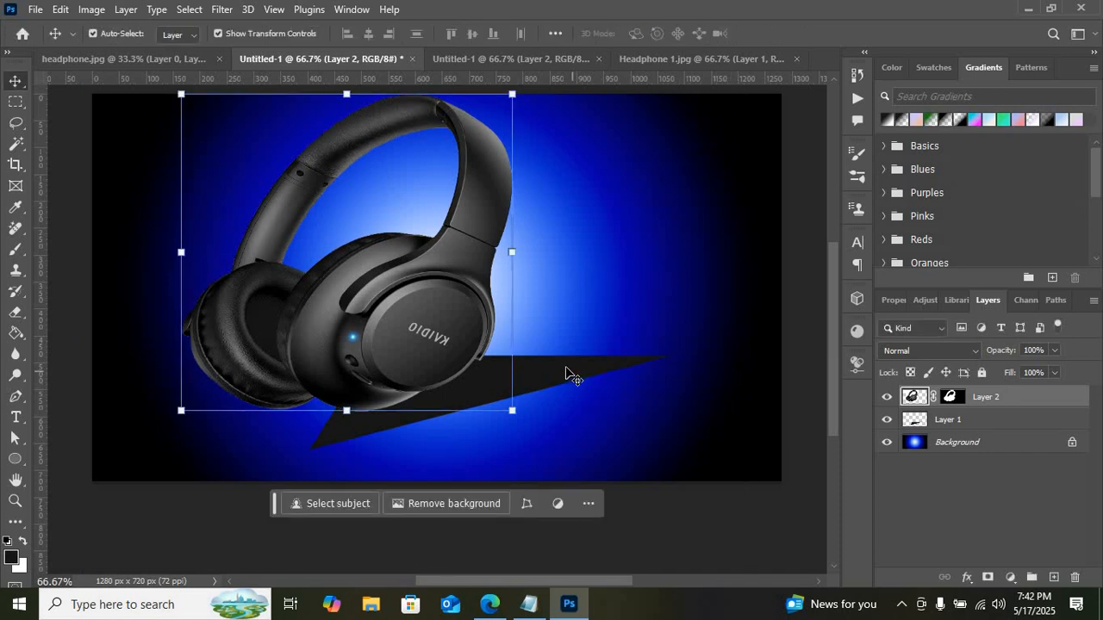
# - Move the dark shape down to the canvas's lower edge, scale it to about 105.2% width and 118.2% height, and apply the transform
pyautogui.moveTo(566, 372); pyautogui.dragTo(493, 395)
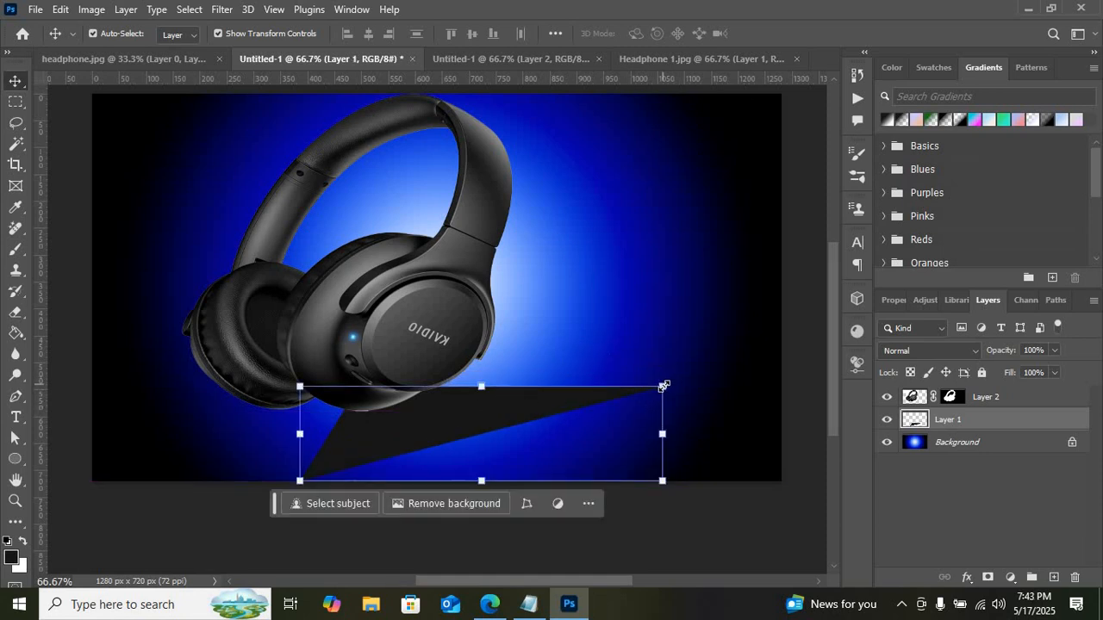
pyautogui.moveTo(662, 386); pyautogui.dragTo(687, 366)
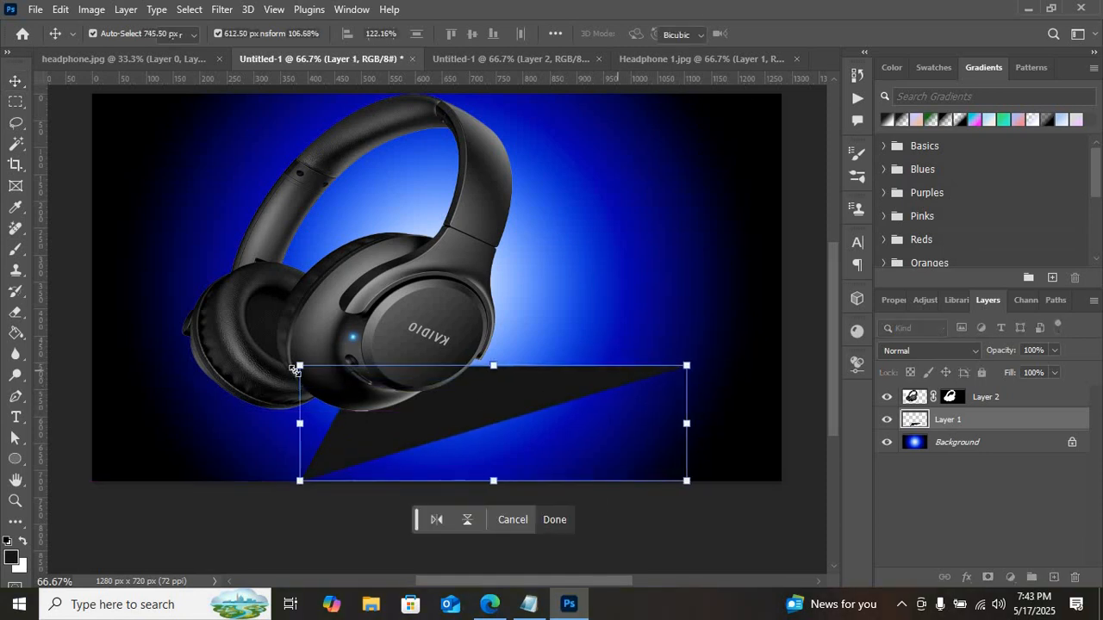
pyautogui.moveTo(293, 364); pyautogui.dragTo(305, 371)
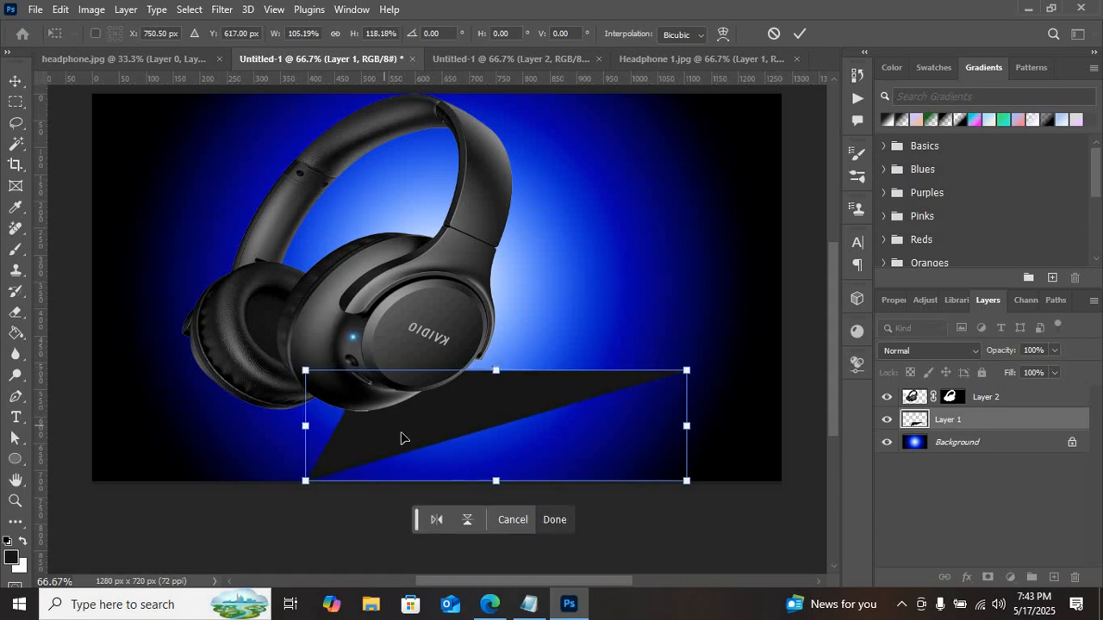
pyautogui.press('Return')
# - Scale the headphones to about 85.0% width and 84.6% height, position them above the right part of the dark shape, and apply the transform
pyautogui.click(460, 241)
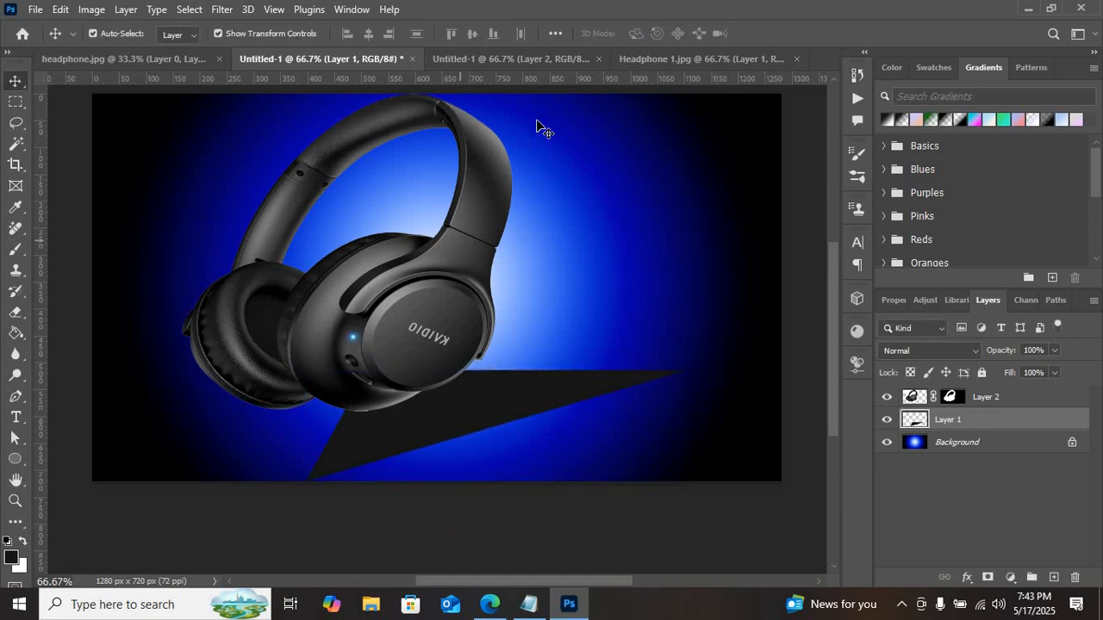
pyautogui.moveTo(511, 96); pyautogui.dragTo(442, 147)
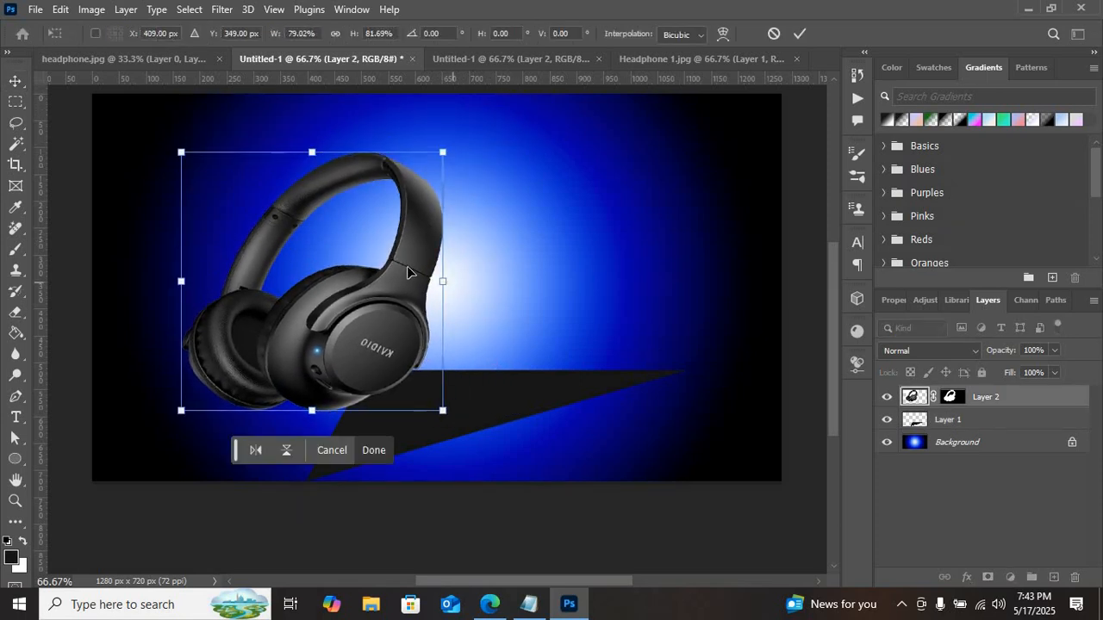
pyautogui.moveTo(445, 263); pyautogui.dragTo(581, 215)
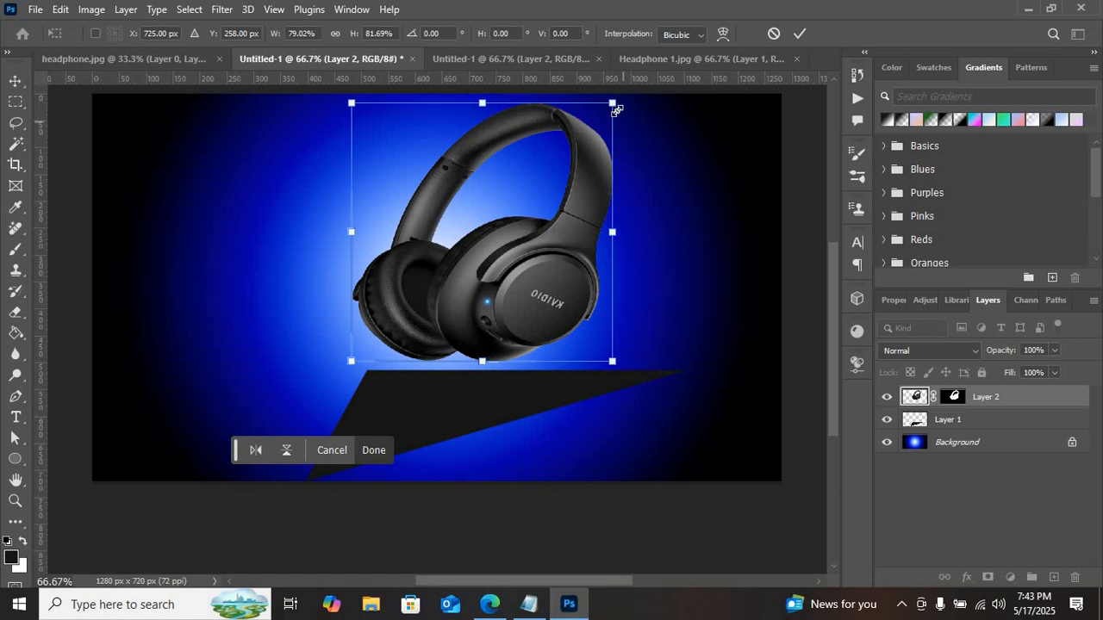
pyautogui.moveTo(615, 104)
pyautogui.mouseDown()
pyautogui.moveTo(606, 111)
pyautogui.moveTo(633, 96)
pyautogui.mouseUp()
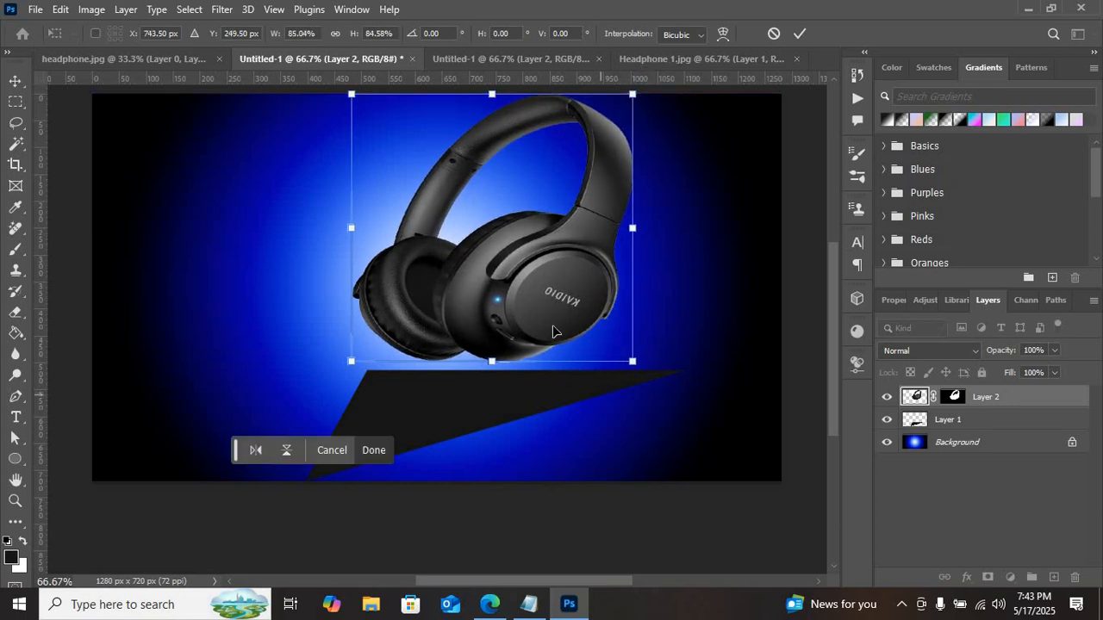
pyautogui.moveTo(576, 286); pyautogui.dragTo(638, 292)
pyautogui.press('Return')
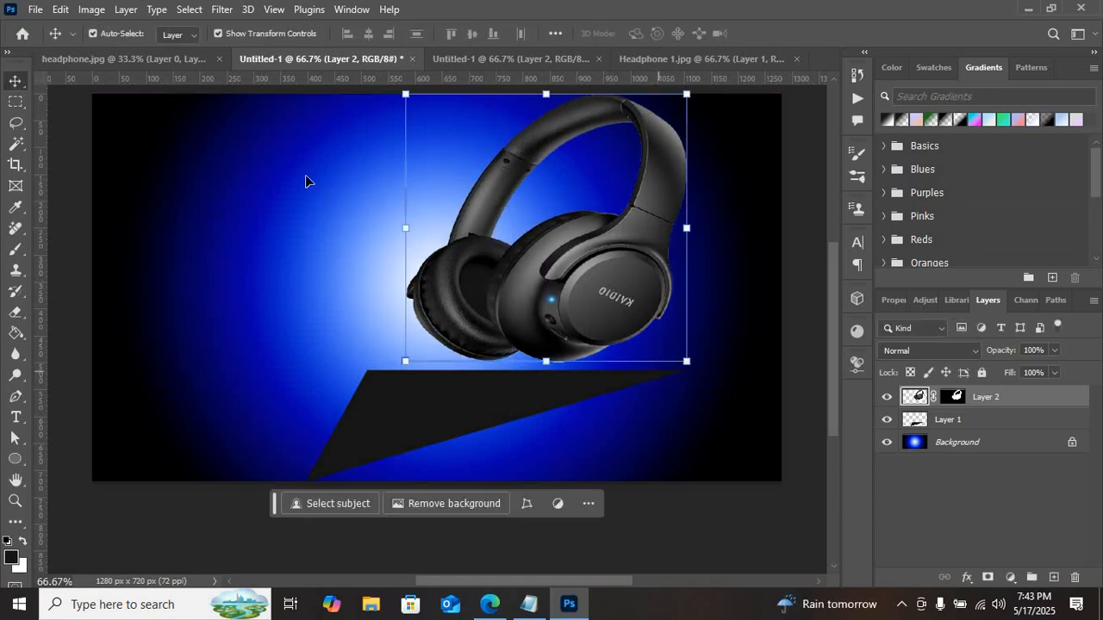
# - Flatten the dark shape slightly, stretch it further left under the headphones, and apply the transform
pyautogui.click(469, 419)
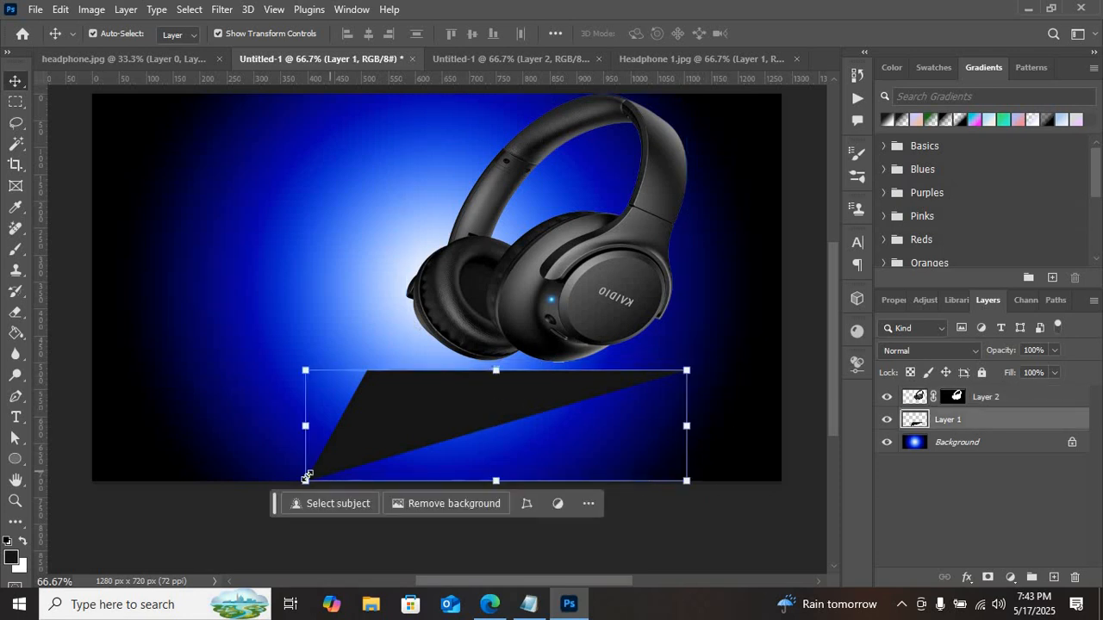
pyautogui.moveTo(306, 480); pyautogui.dragTo(333, 467)
pyautogui.moveTo(502, 402); pyautogui.dragTo(491, 416)
pyautogui.moveTo(331, 425); pyautogui.dragTo(275, 419)
pyautogui.press('Return')
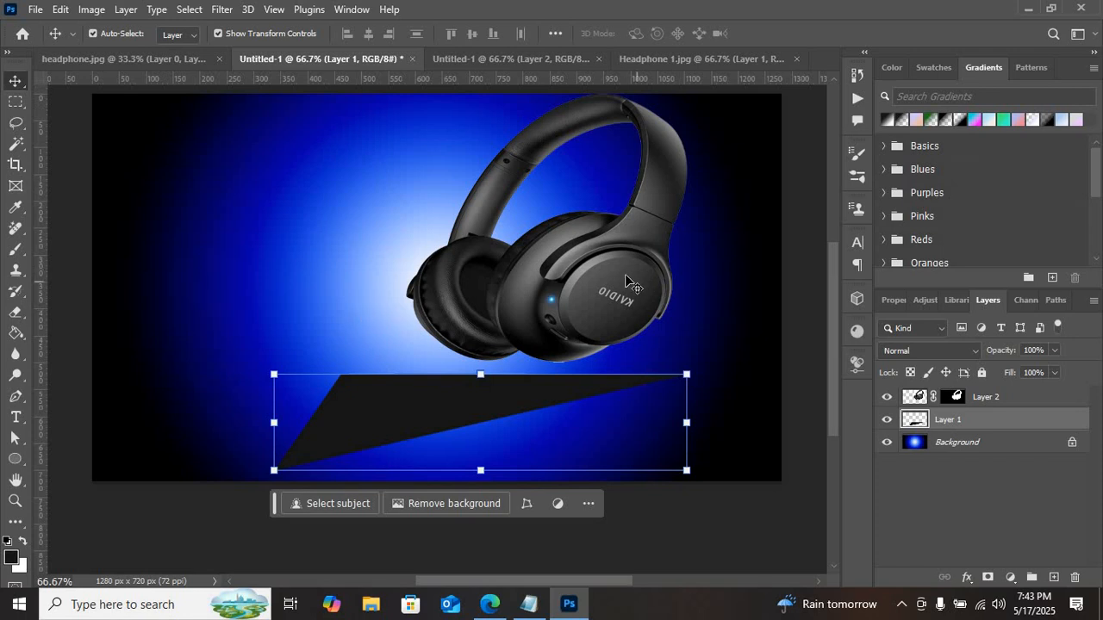
# - Move the headphones about 122 px left to centre them over the dark shape, and lower the shape to the canvas's bottom edge
pyautogui.moveTo(637, 230); pyautogui.dragTo(570, 232)
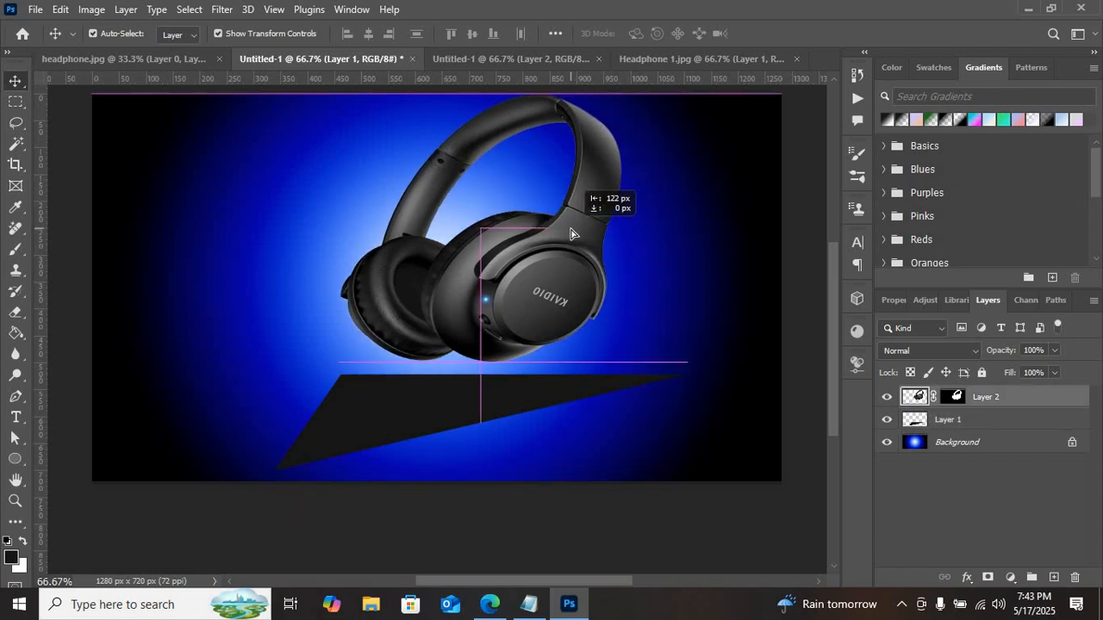
pyautogui.moveTo(430, 423); pyautogui.dragTo(433, 431)
# - Enlarge the headphones to about 102.9% width and 102.4% height, shift them slightly right, apply the transform and hide the transform controls
pyautogui.click(563, 313)
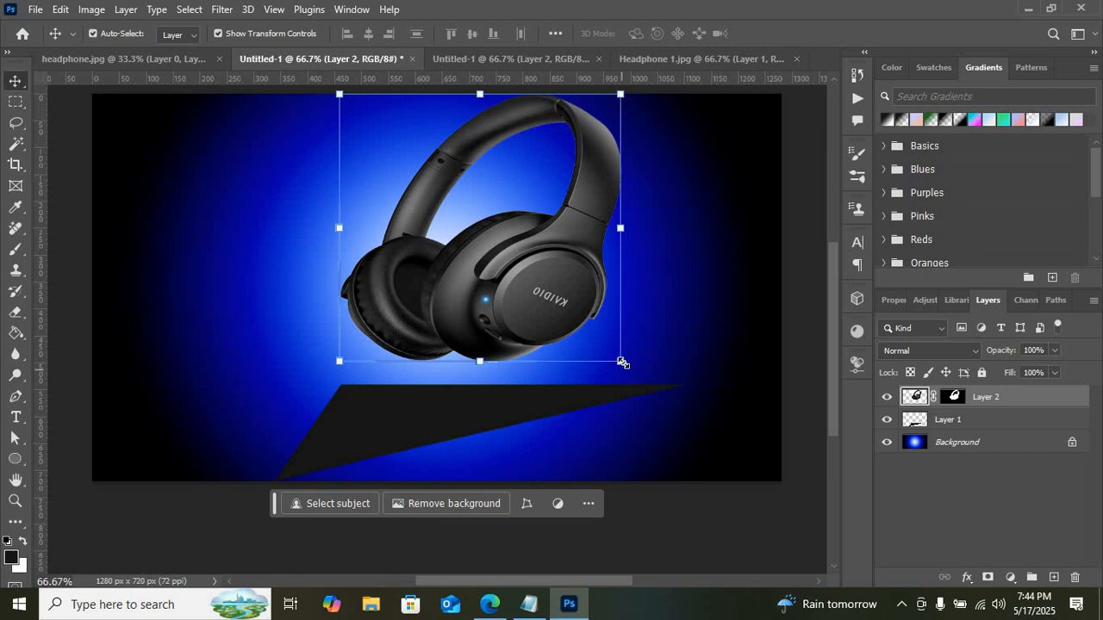
pyautogui.moveTo(622, 362); pyautogui.dragTo(631, 367)
pyautogui.moveTo(533, 308); pyautogui.dragTo(542, 305)
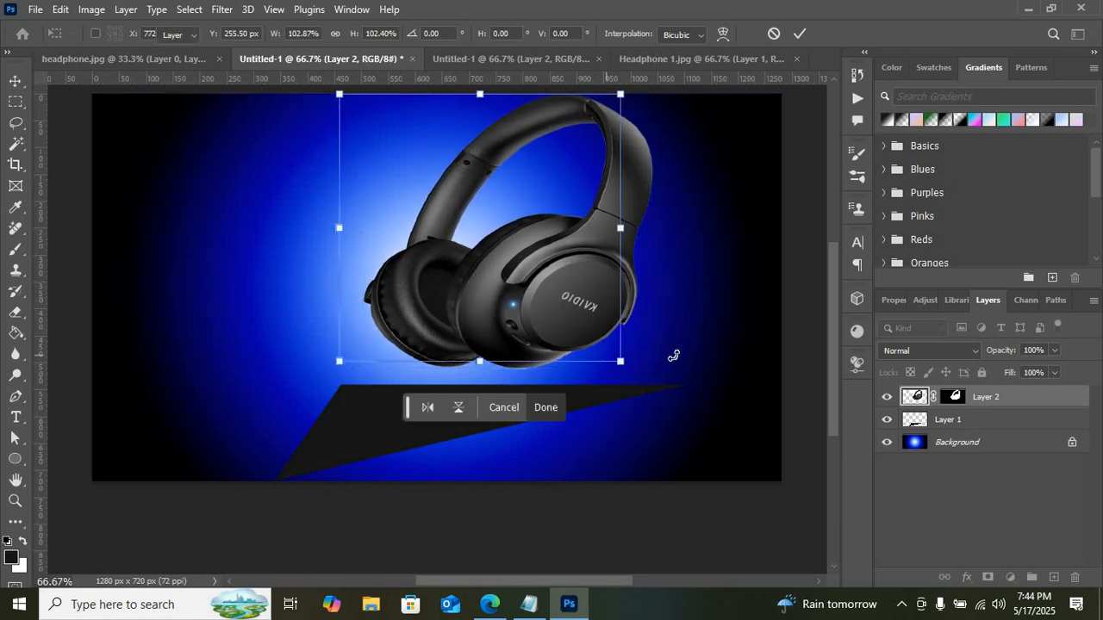
pyautogui.press('Return')
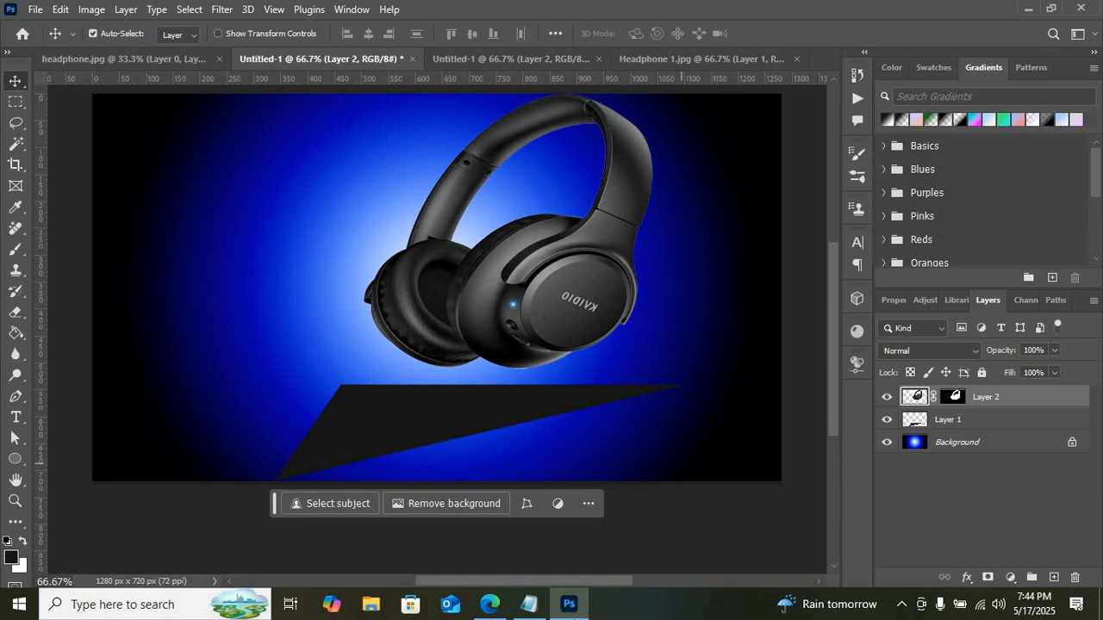
# - Advance the Notepad list to note 13, return to Photoshop and create a new layer named First Shadow
pyautogui.click(528, 604)
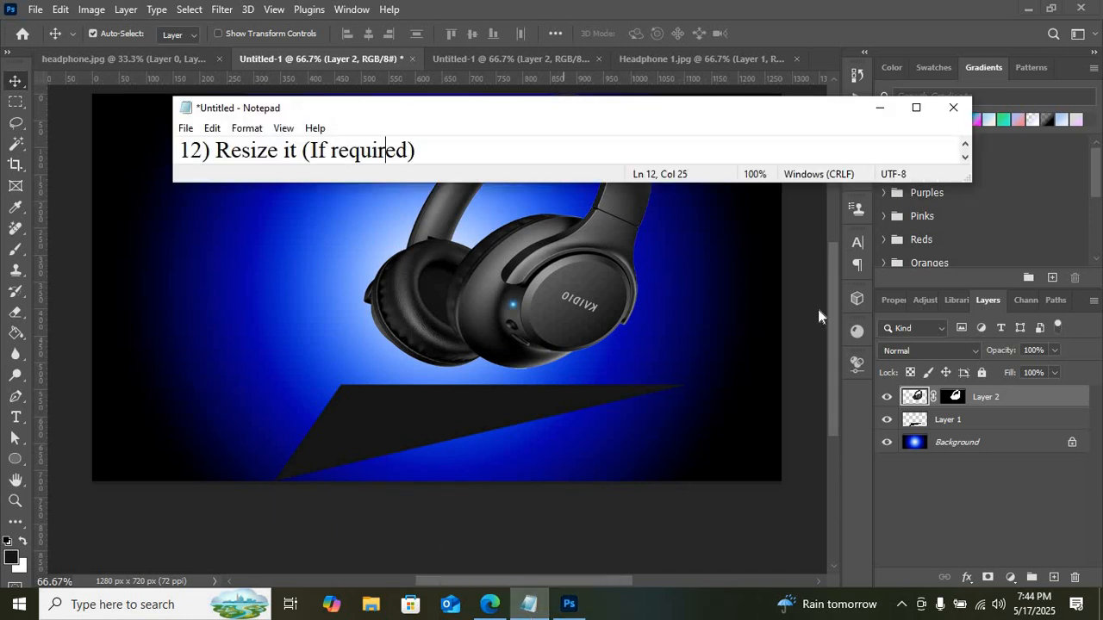
pyautogui.press('Down')
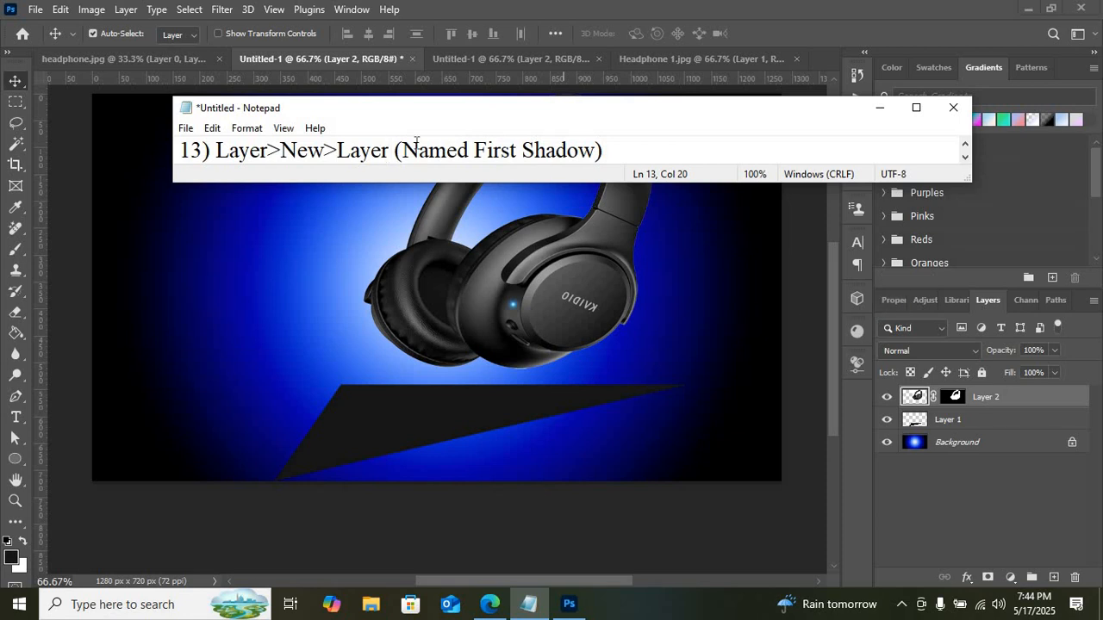
pyautogui.click(127, 12)
pyautogui.moveTo(172, 24)
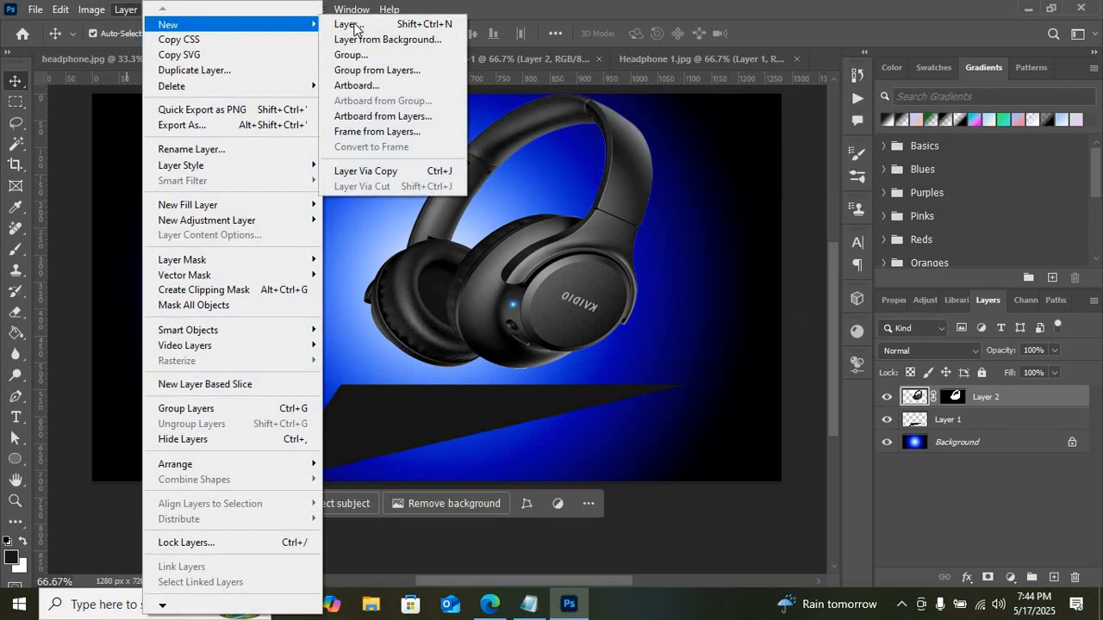
pyautogui.click(356, 25)
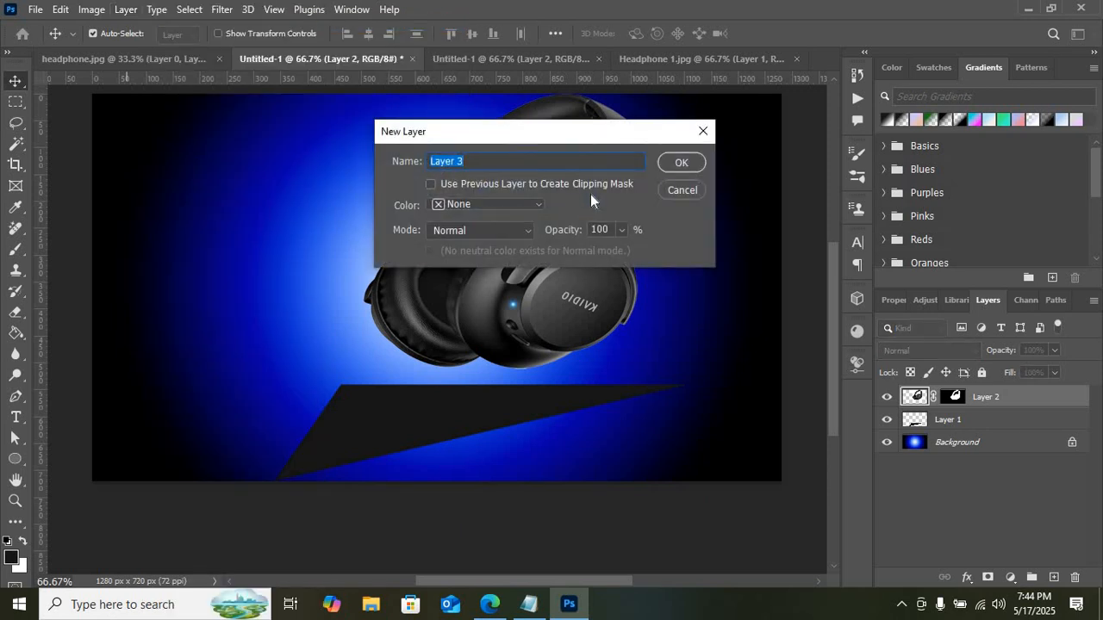
pyautogui.write('First Shadow')
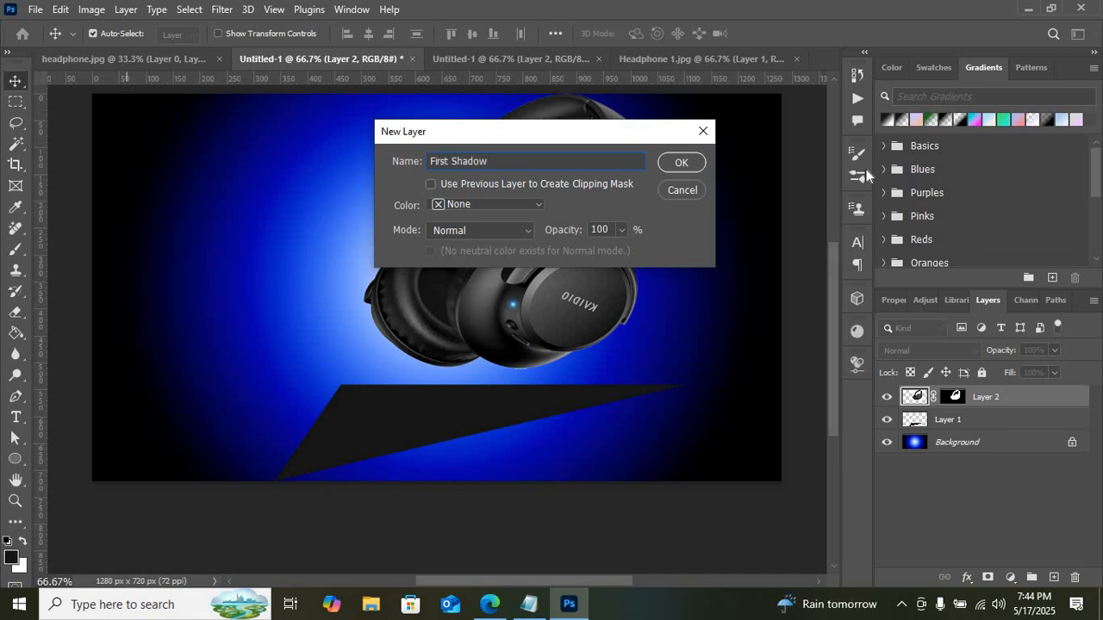
pyautogui.click(681, 163)
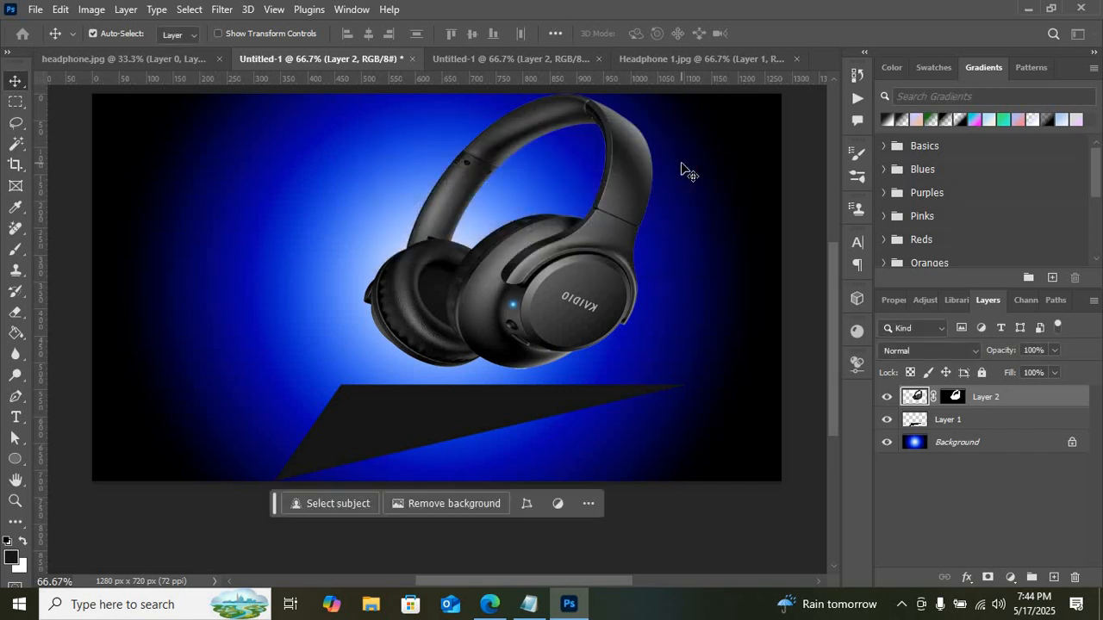
# - Advance the Notepad list to note 14, return to Photoshop and create a new layer named Second Shadow
pyautogui.click(529, 604)
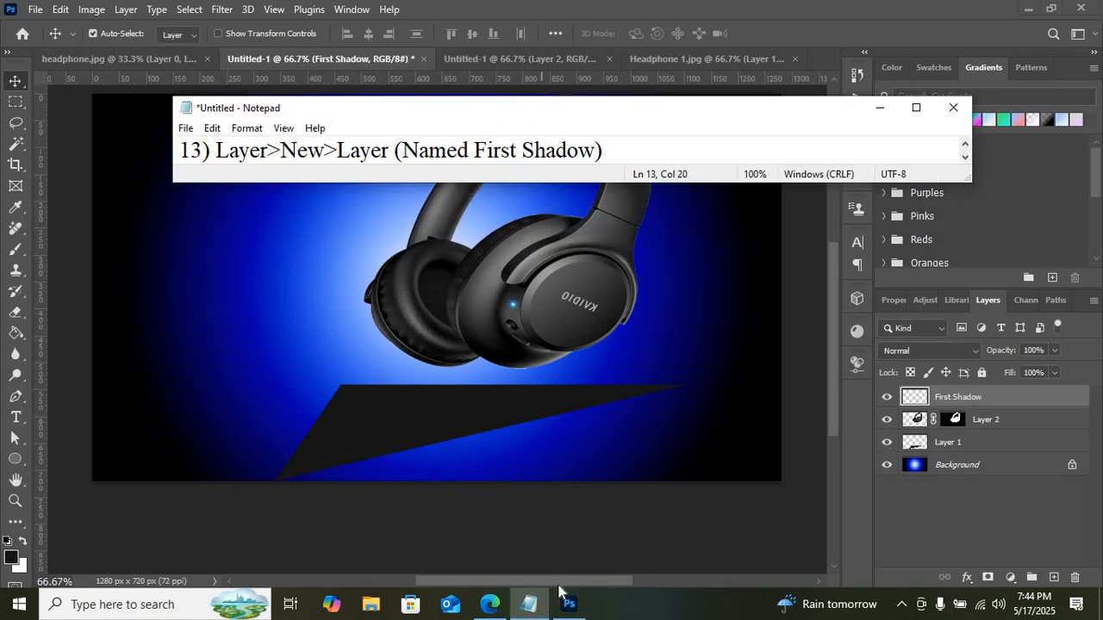
pyautogui.press('Down')
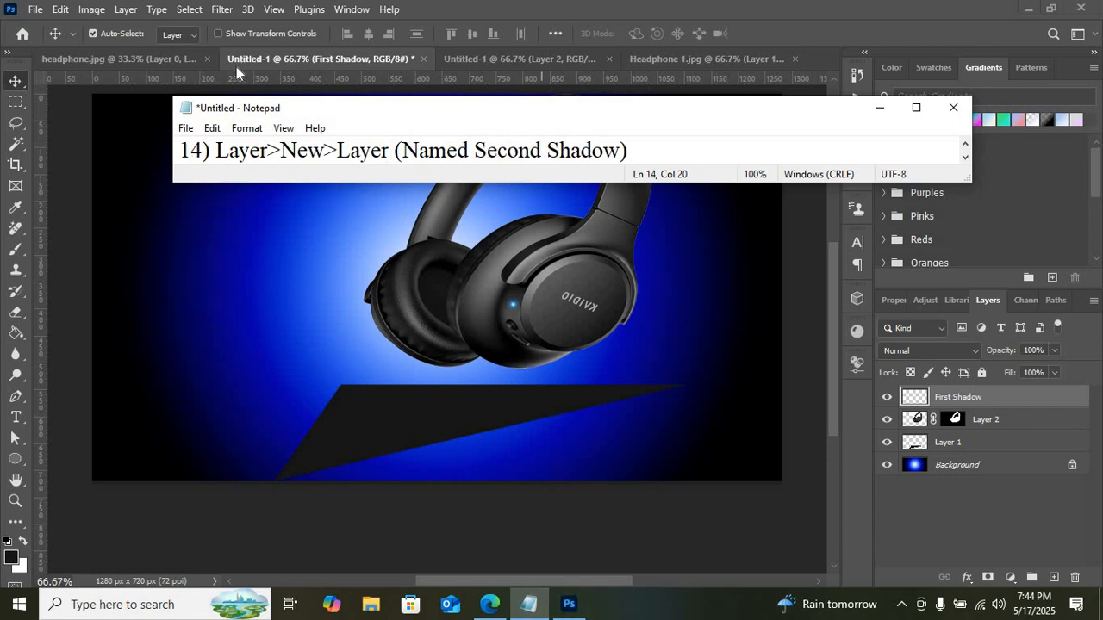
pyautogui.click(125, 9)
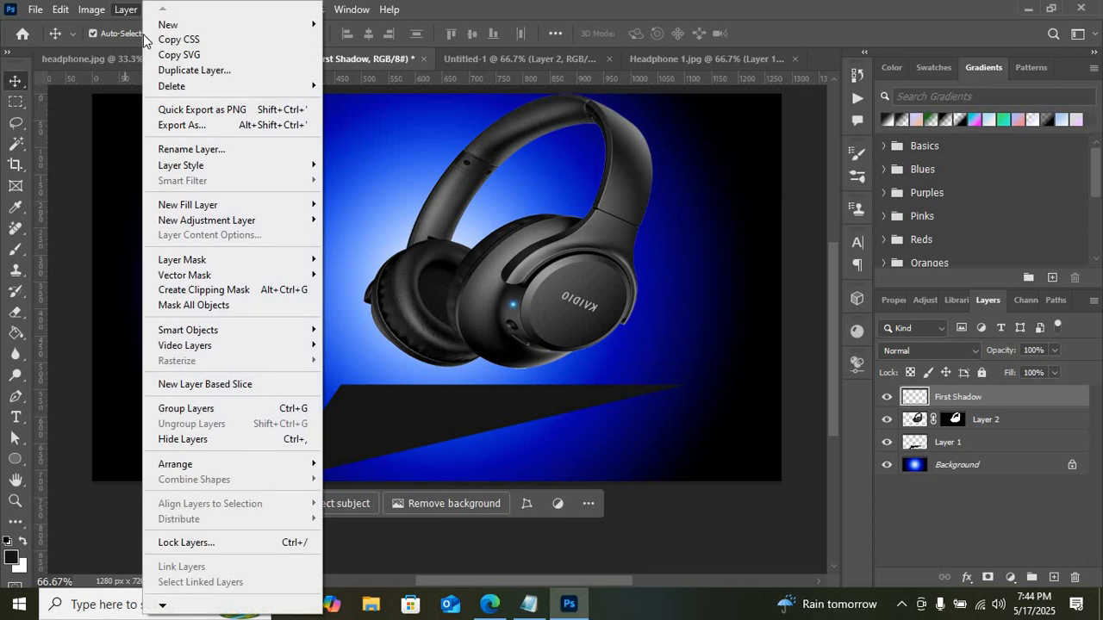
pyautogui.moveTo(237, 26)
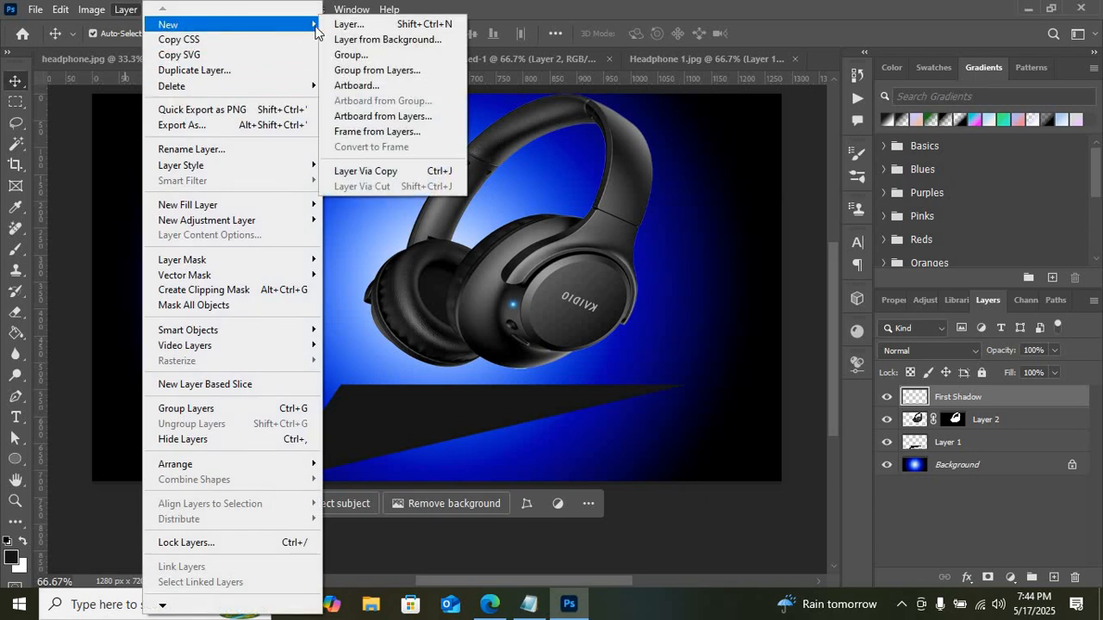
pyautogui.click(344, 24)
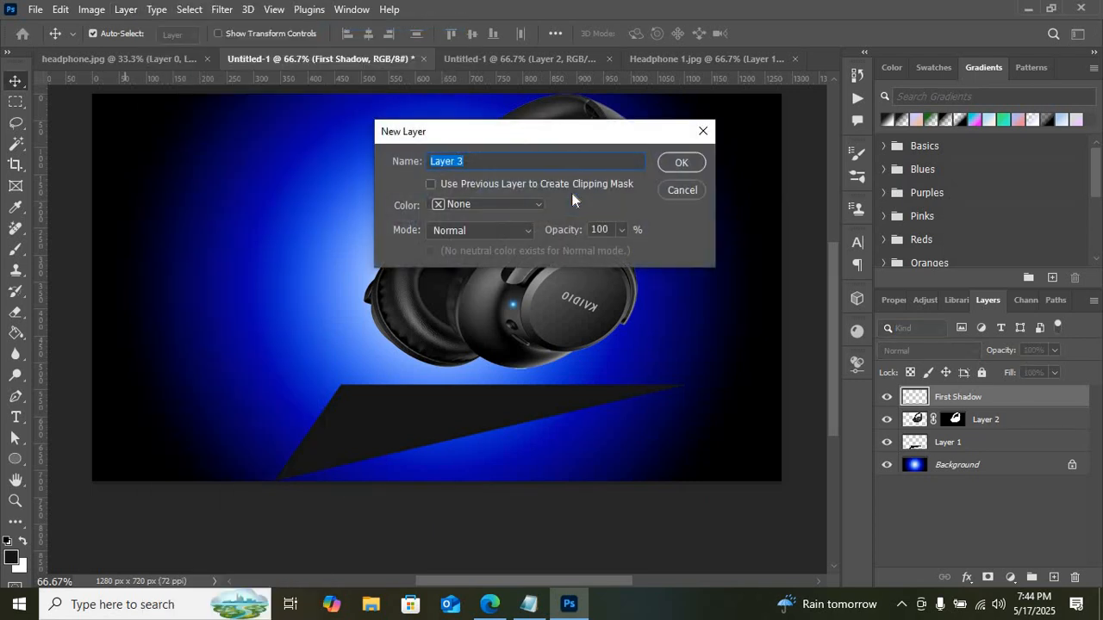
pyautogui.write('Second Shadow')
pyautogui.click(687, 167)
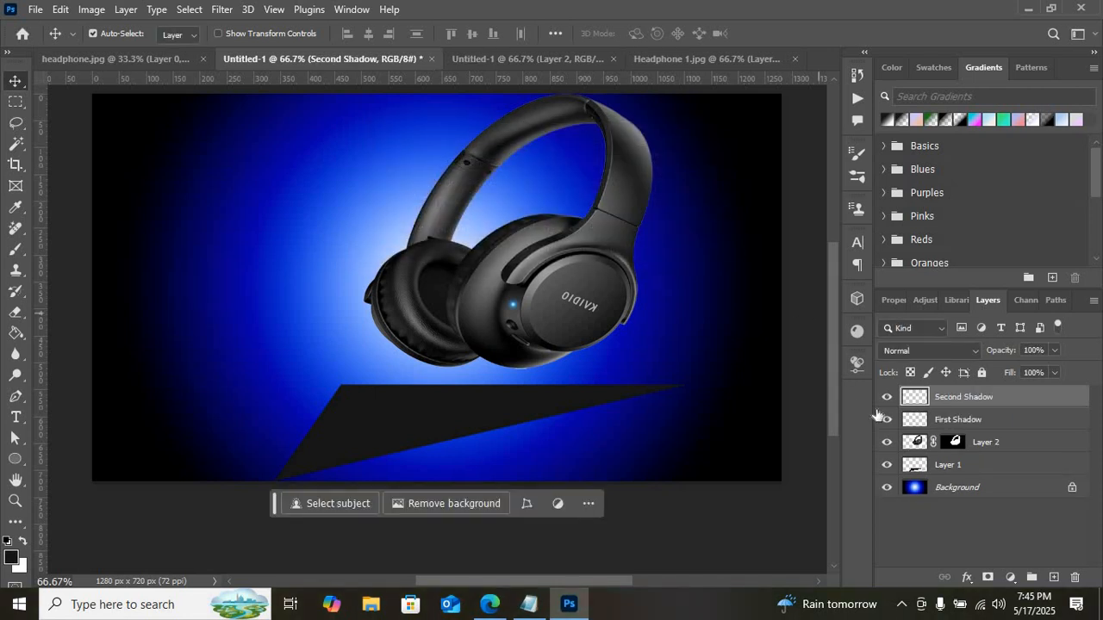
# - Advance the Notepad list to note 15, return to Photoshop and select the First Shadow layer
pyautogui.click(529, 603)
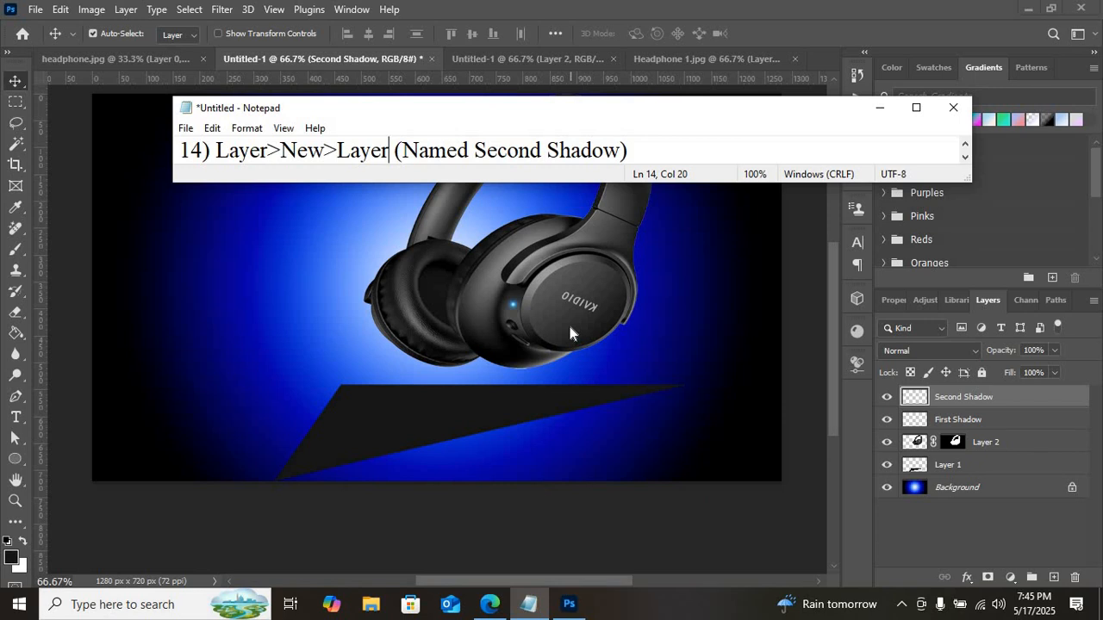
pyautogui.press('Down')
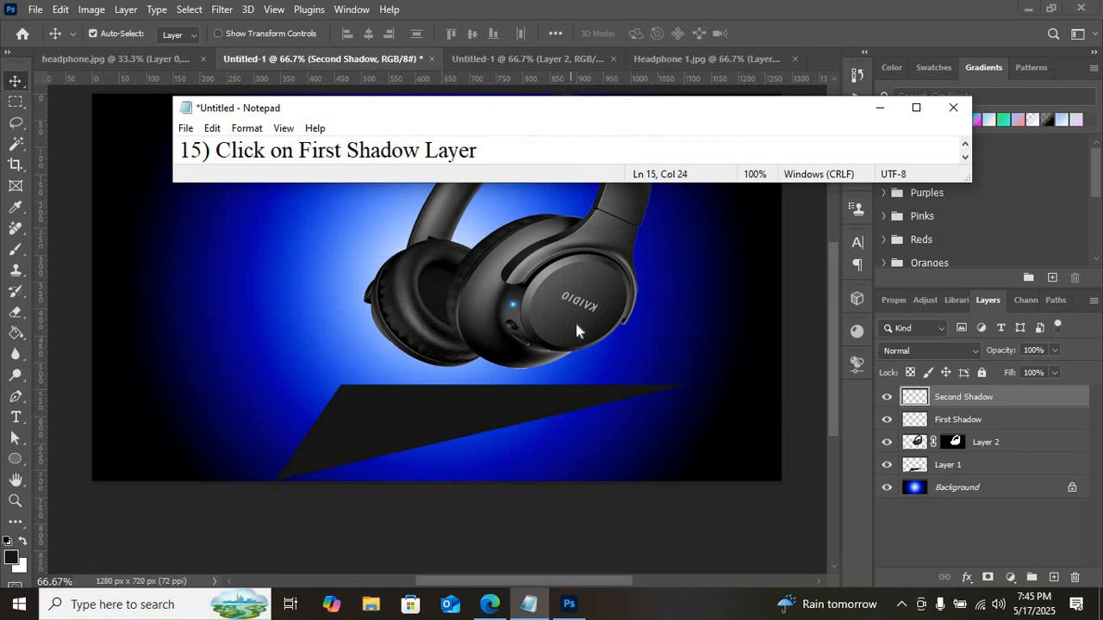
pyautogui.click(970, 423)
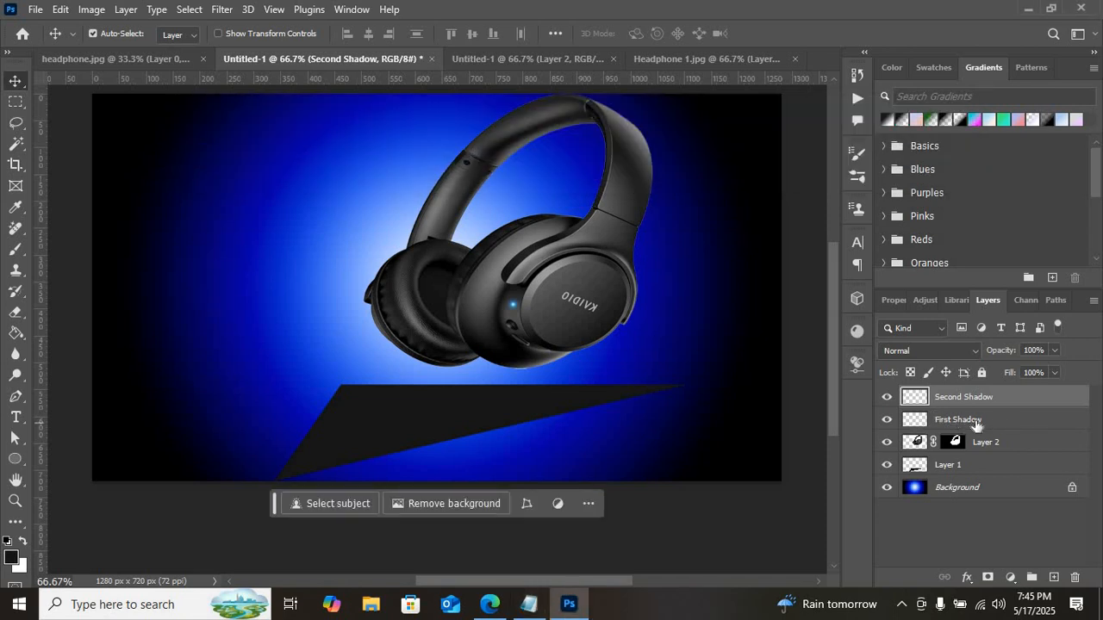
pyautogui.click(974, 423)
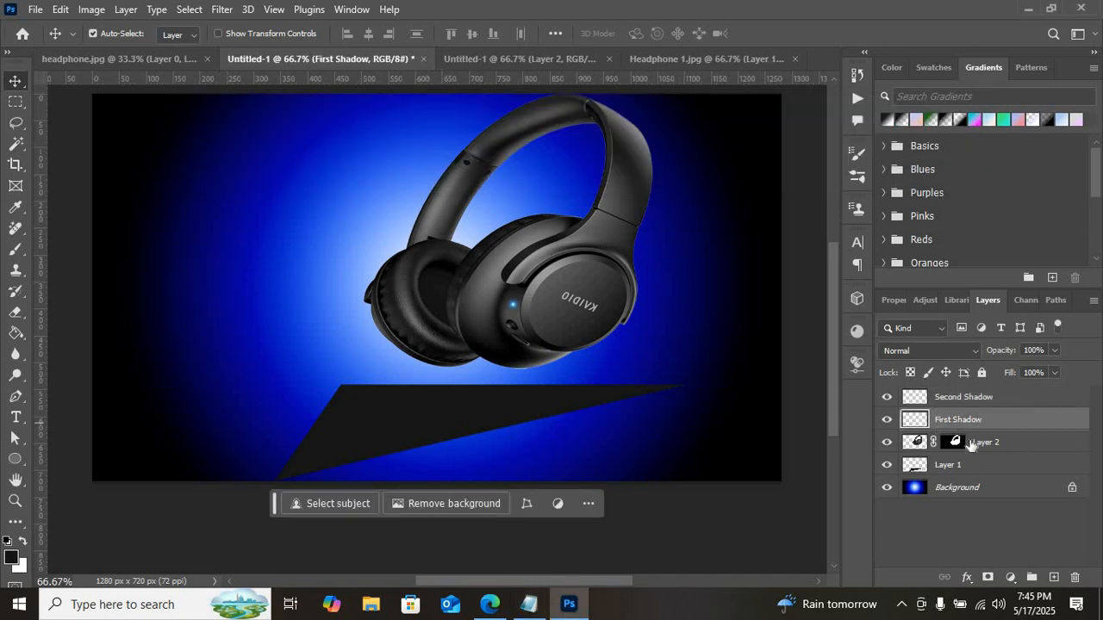
# - Advance the Notepad list to note 16, return to Photoshop and activate the Brush Tool
pyautogui.click(528, 604)
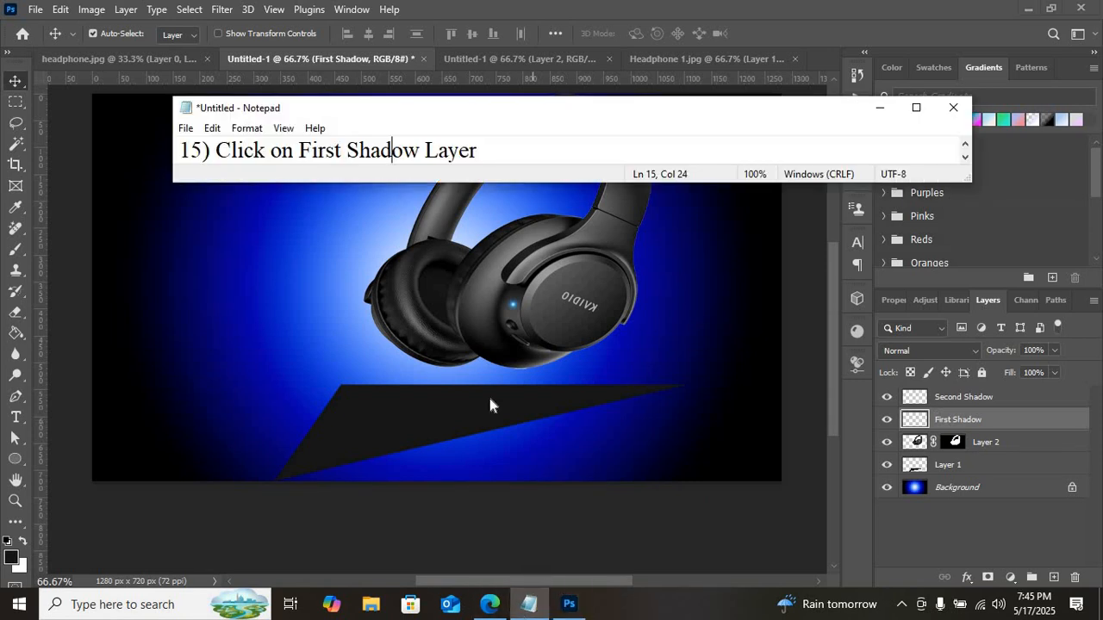
pyautogui.press('Down')
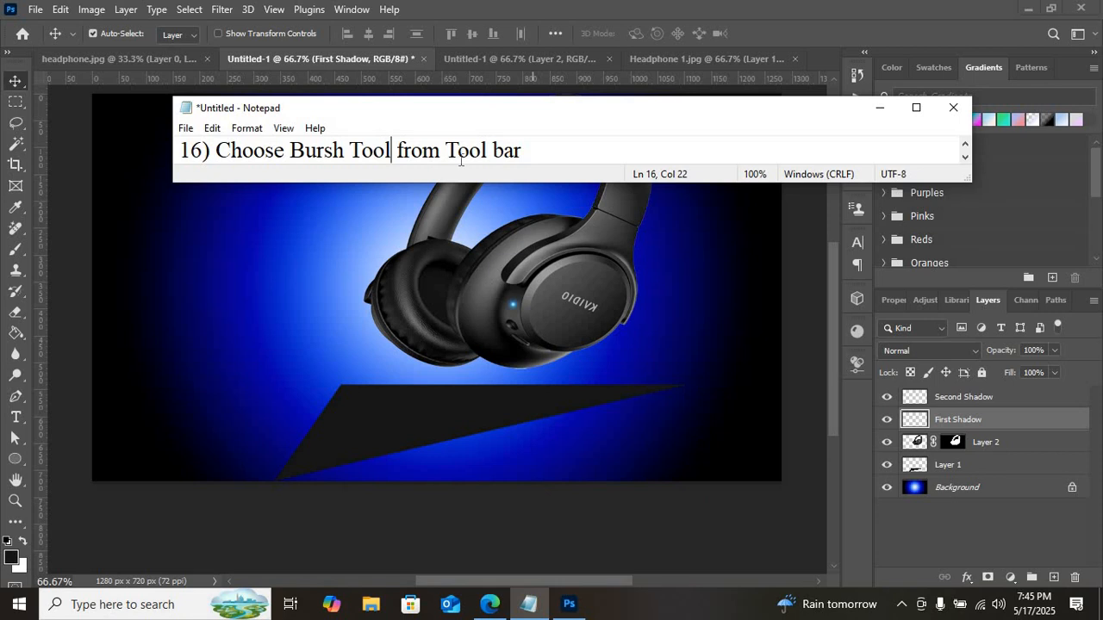
pyautogui.click(16, 254)
pyautogui.click(16, 253)
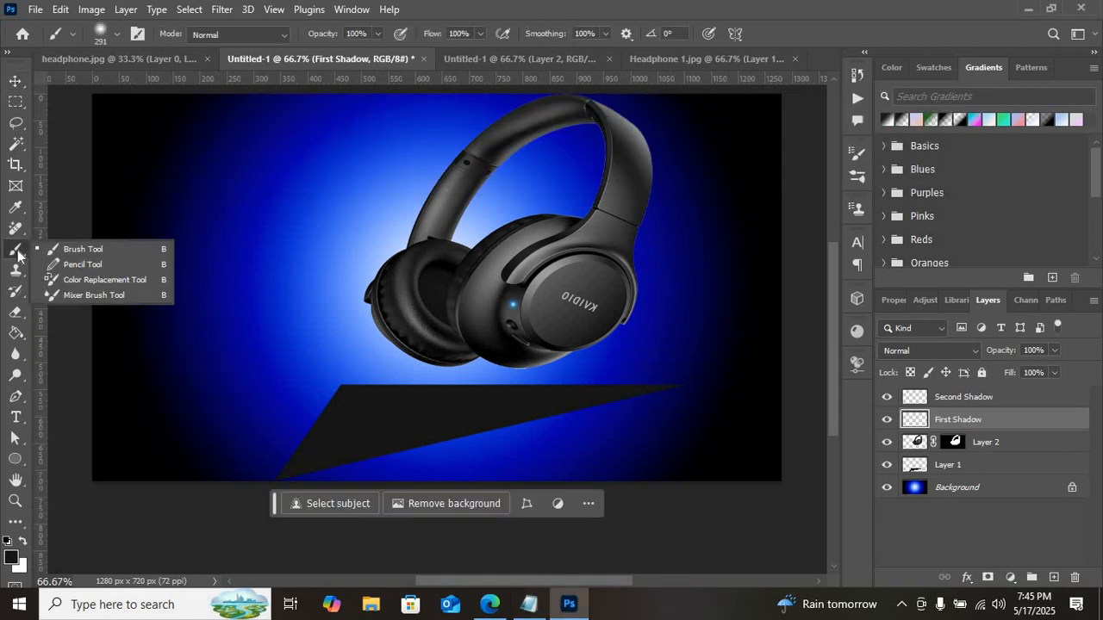
pyautogui.click(57, 249)
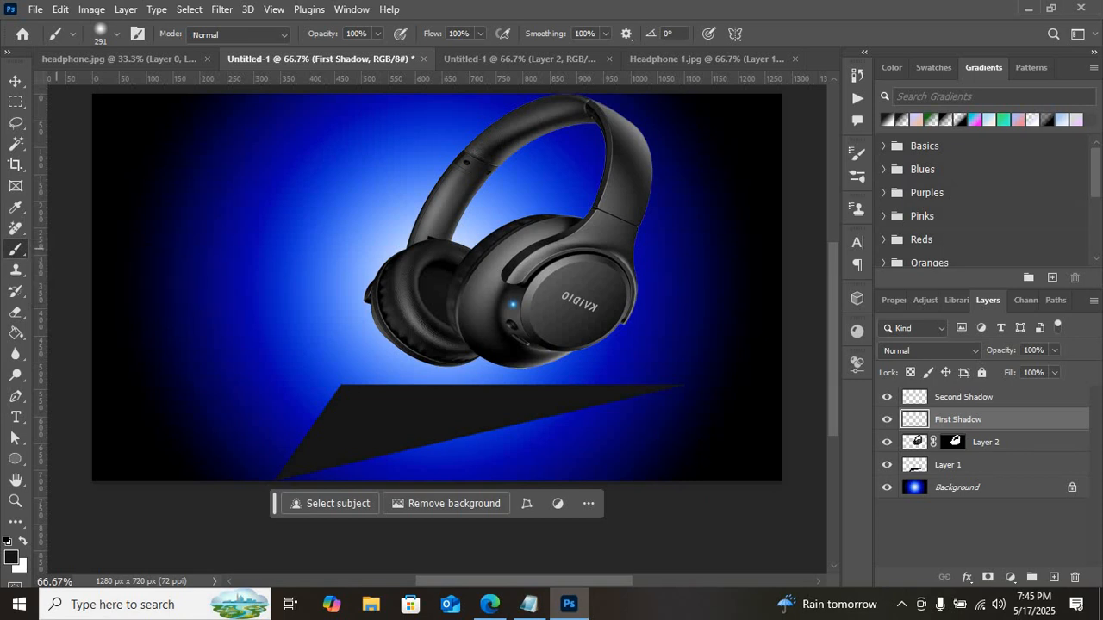
# - Advance the Notepad list to note 17, return to Photoshop and set the brush to 291 px size with 17% hardness
pyautogui.click(528, 604)
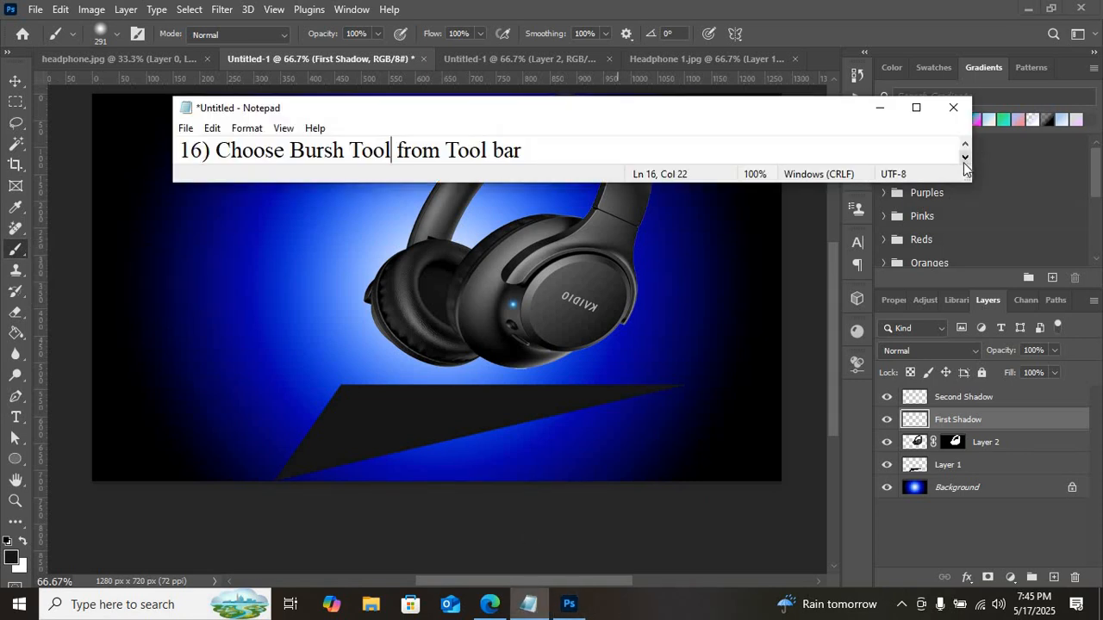
pyautogui.press('Down')
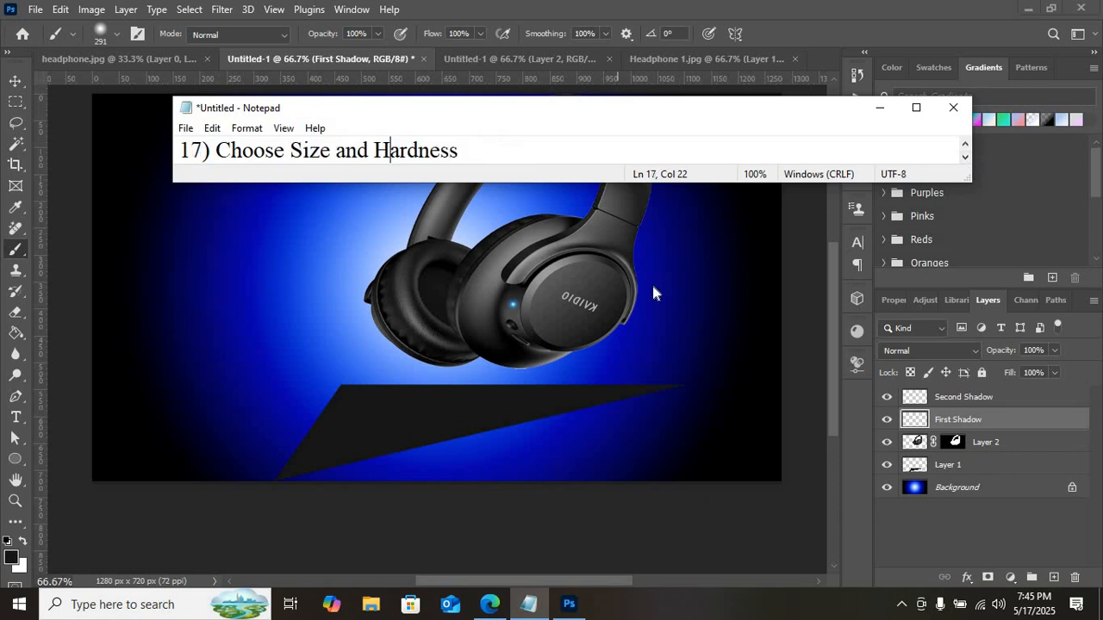
pyautogui.click(116, 36)
pyautogui.click(115, 35)
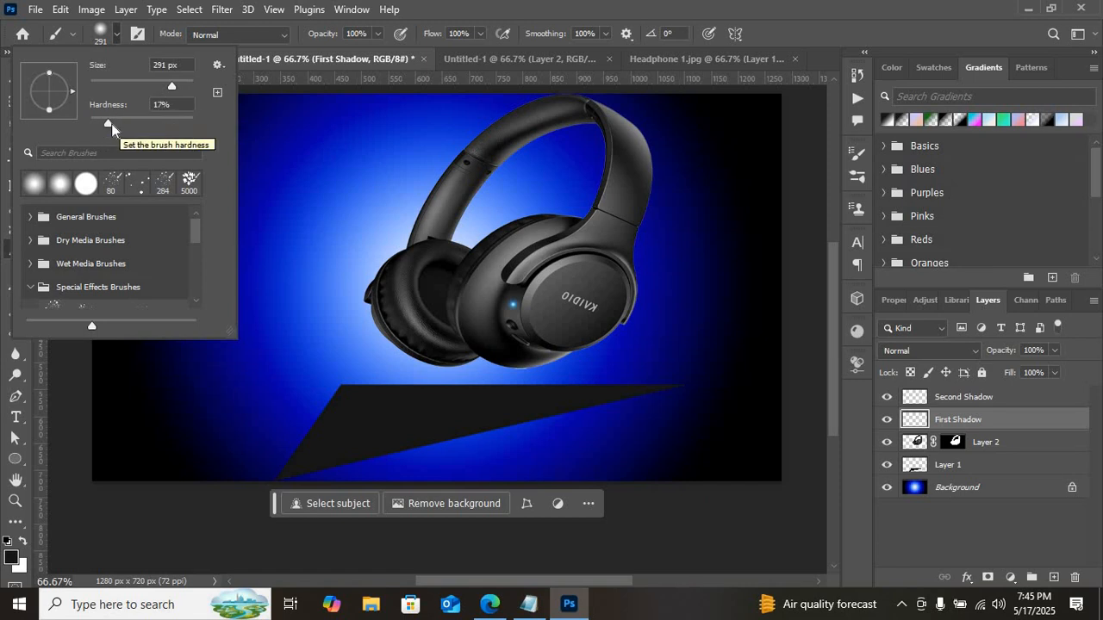
pyautogui.moveTo(114, 123); pyautogui.dragTo(109, 126)
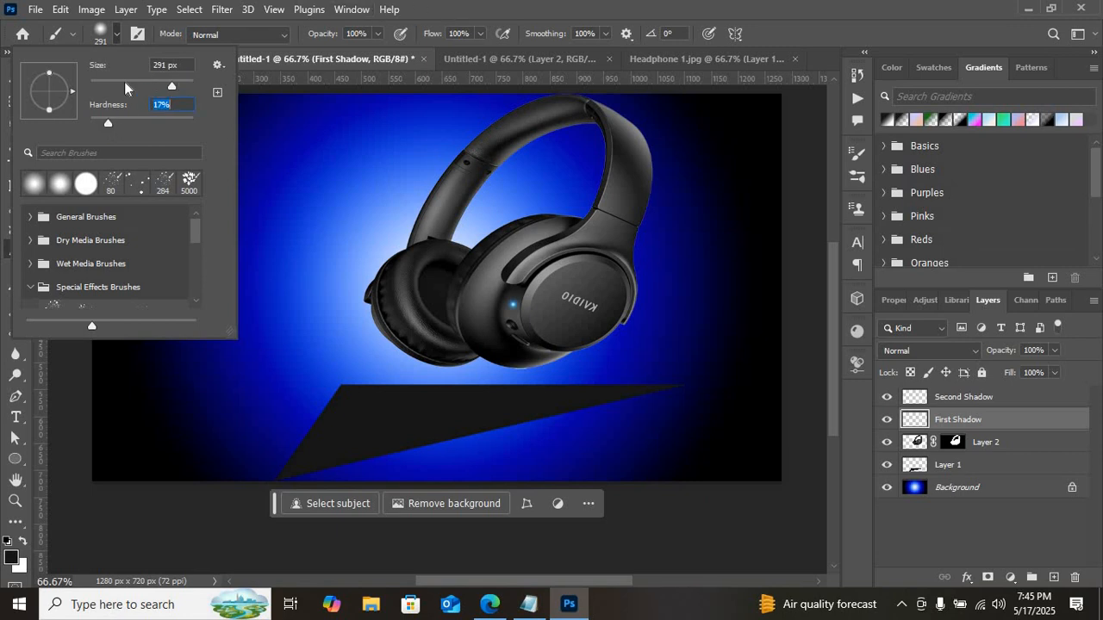
pyautogui.press('Return')
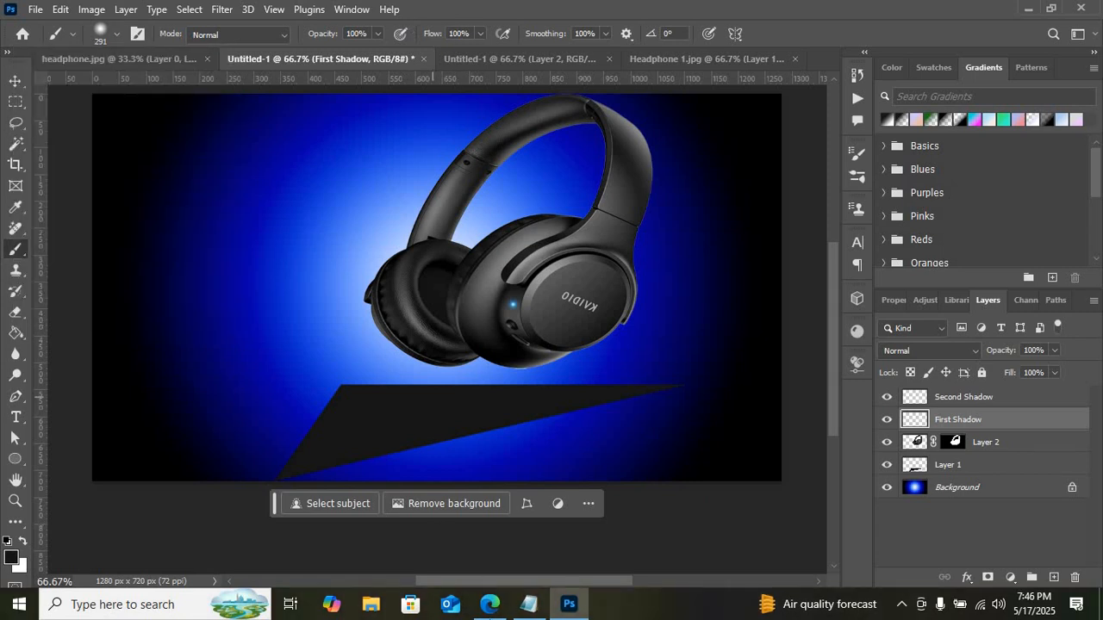
# - Advance the Notepad list to note 18, return to Photoshop and paint one soft brush dab beneath the headphones' left ear cup
pyautogui.click(530, 606)
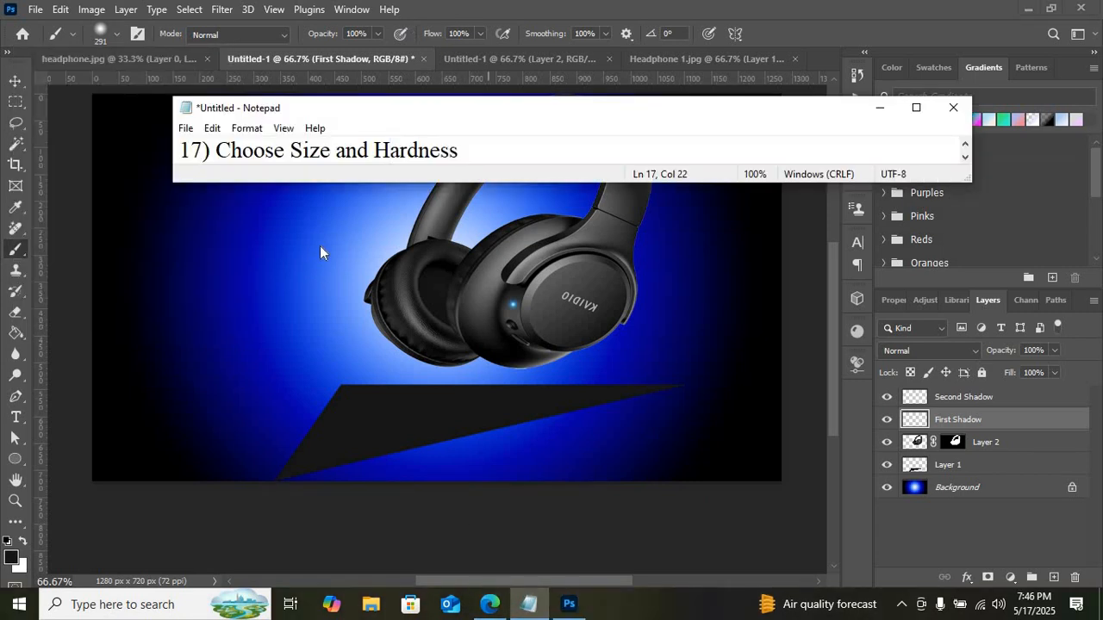
pyautogui.press('Left')
pyautogui.press('Down')
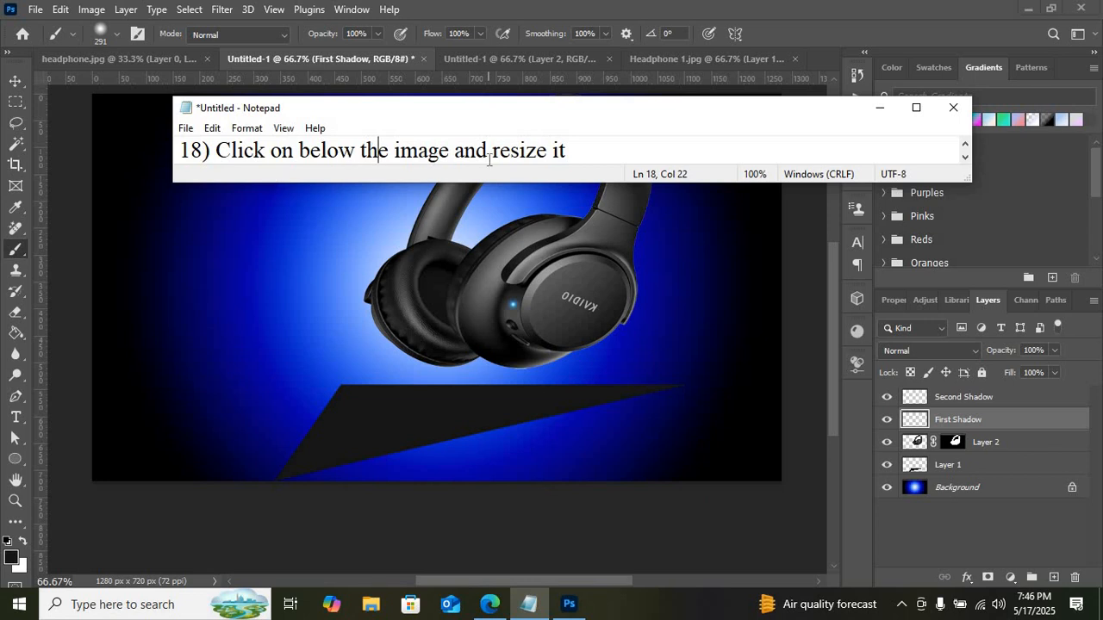
pyautogui.click(540, 9)
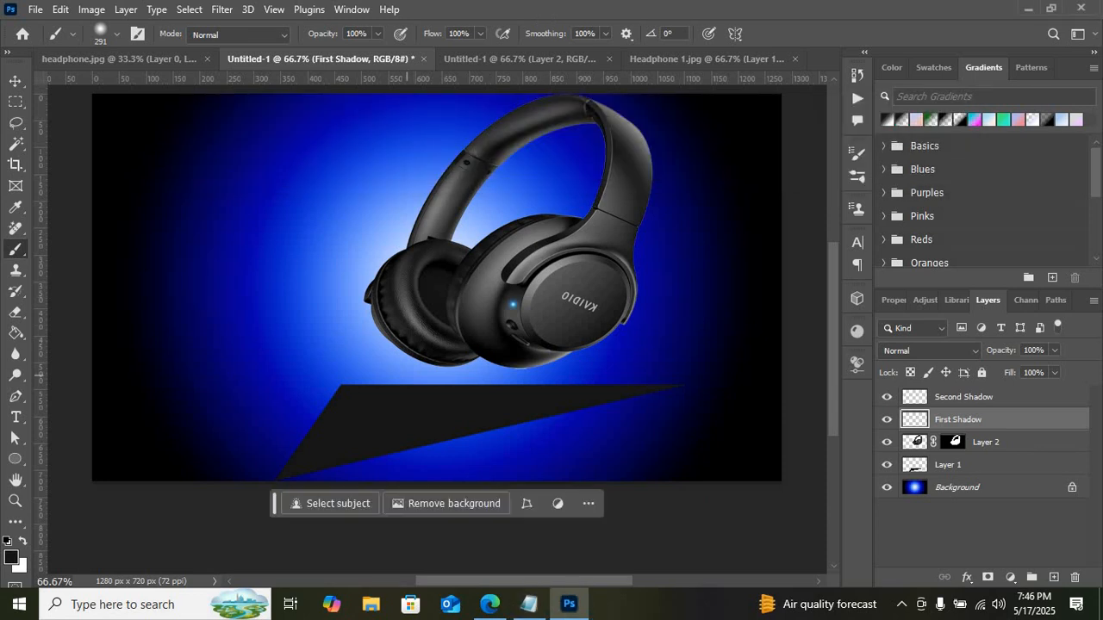
pyautogui.click(407, 375)
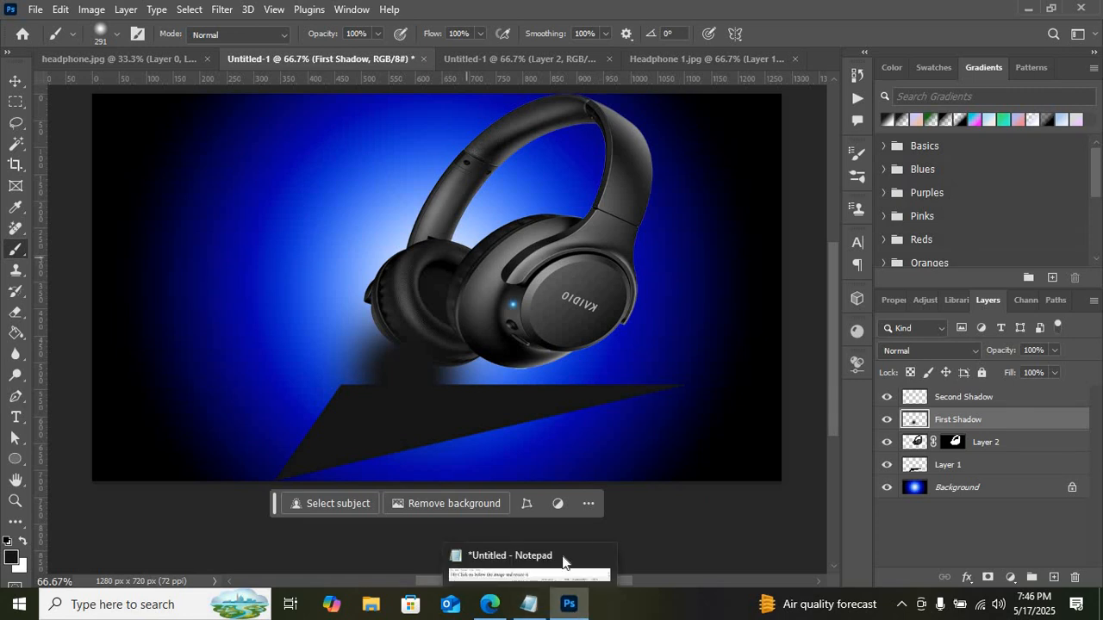
# - Recheck note 18, show transform controls on First Shadow, squash it to about 35% height and move it up beneath the left ear cup
pyautogui.click(560, 560)
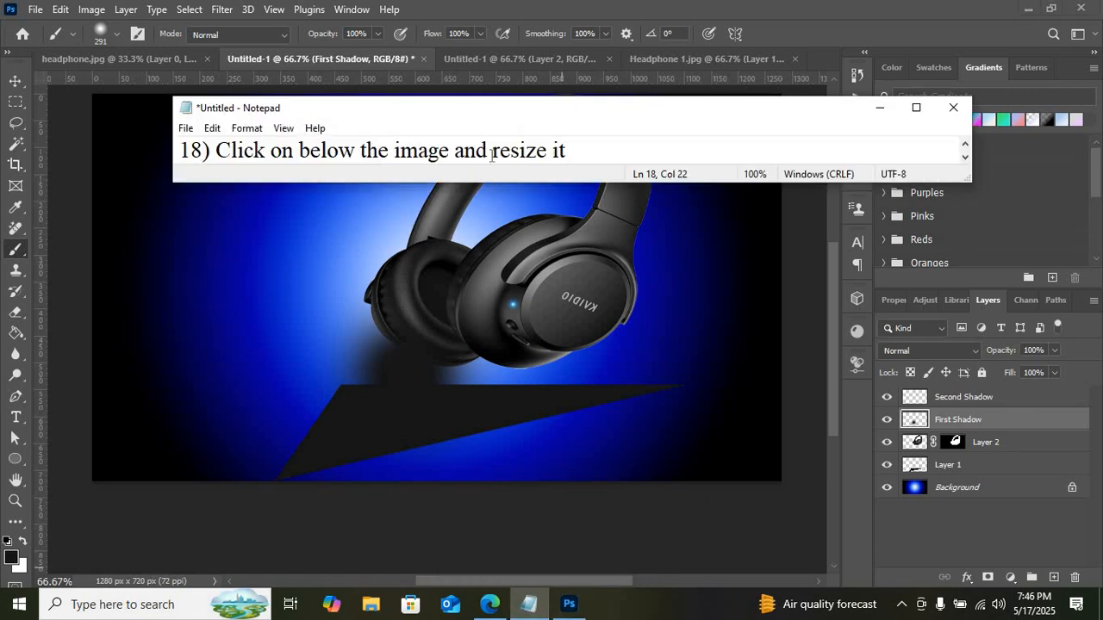
pyautogui.click(664, 16)
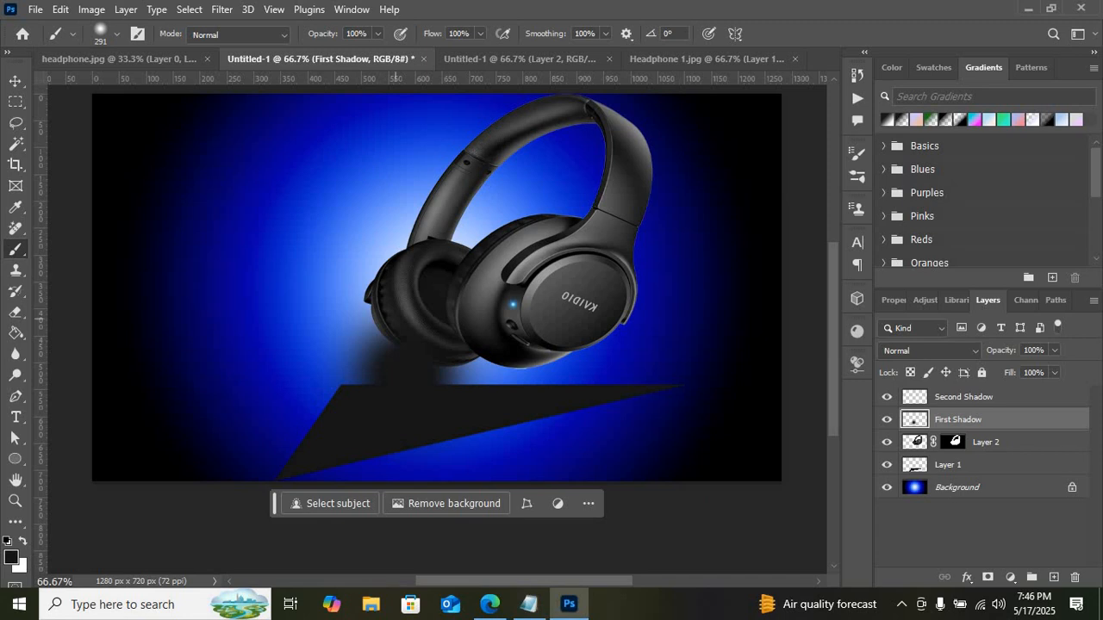
pyautogui.click(13, 83)
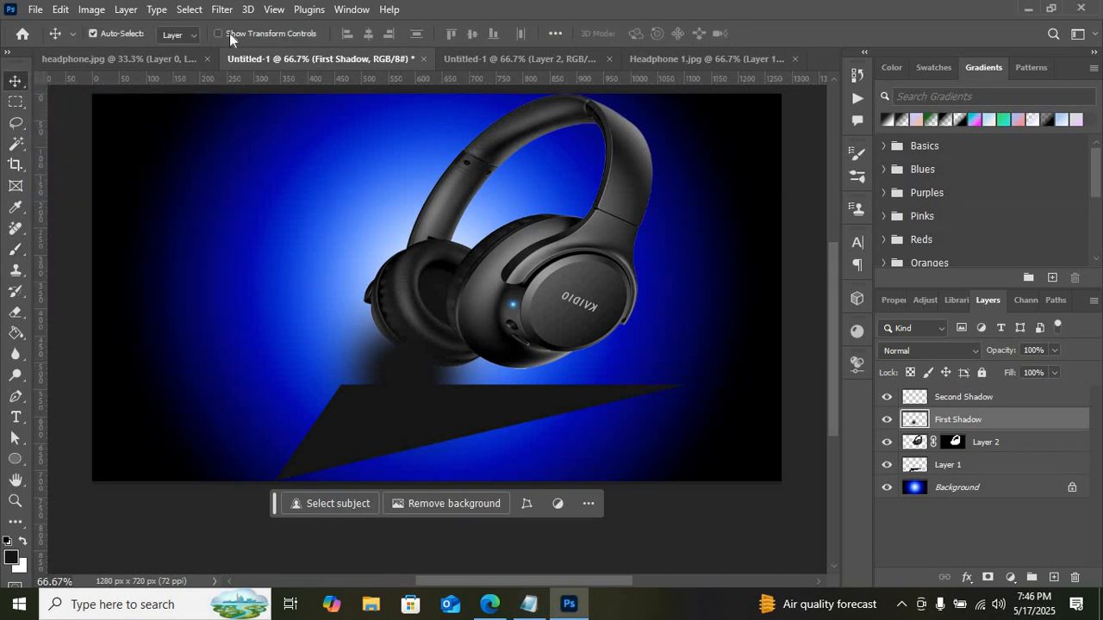
pyautogui.click(229, 33)
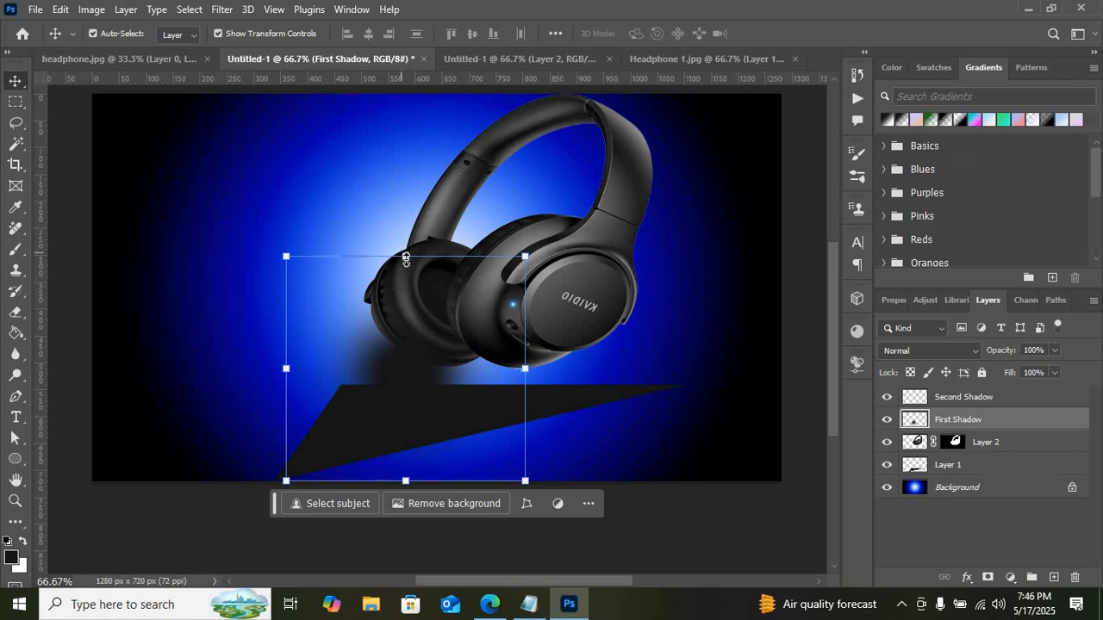
pyautogui.moveTo(405, 256); pyautogui.dragTo(406, 400)
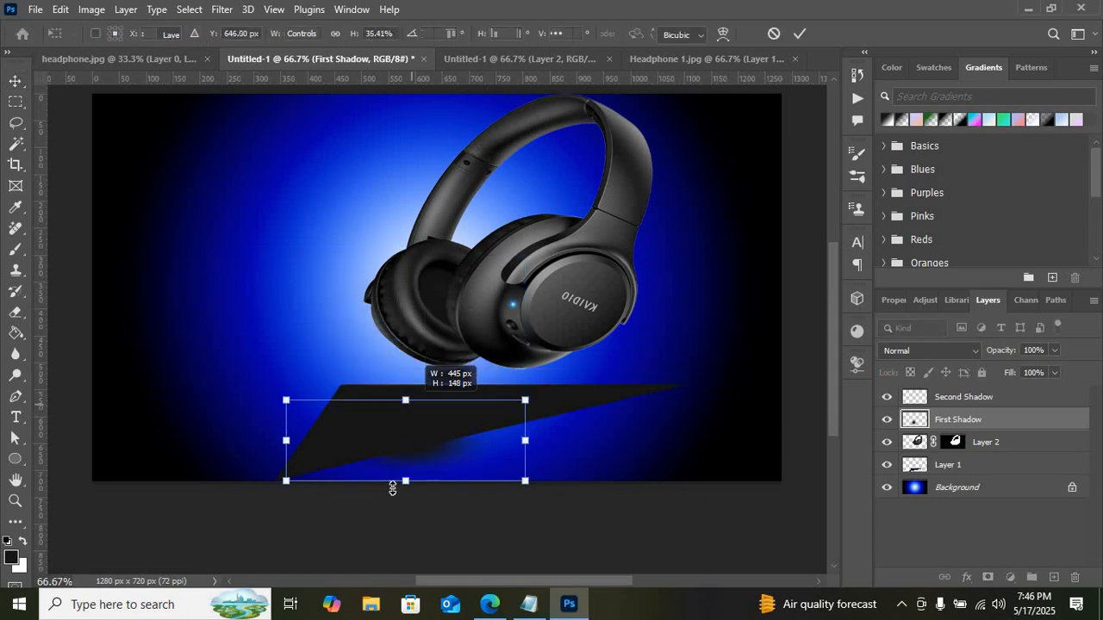
pyautogui.moveTo(419, 446); pyautogui.dragTo(421, 370)
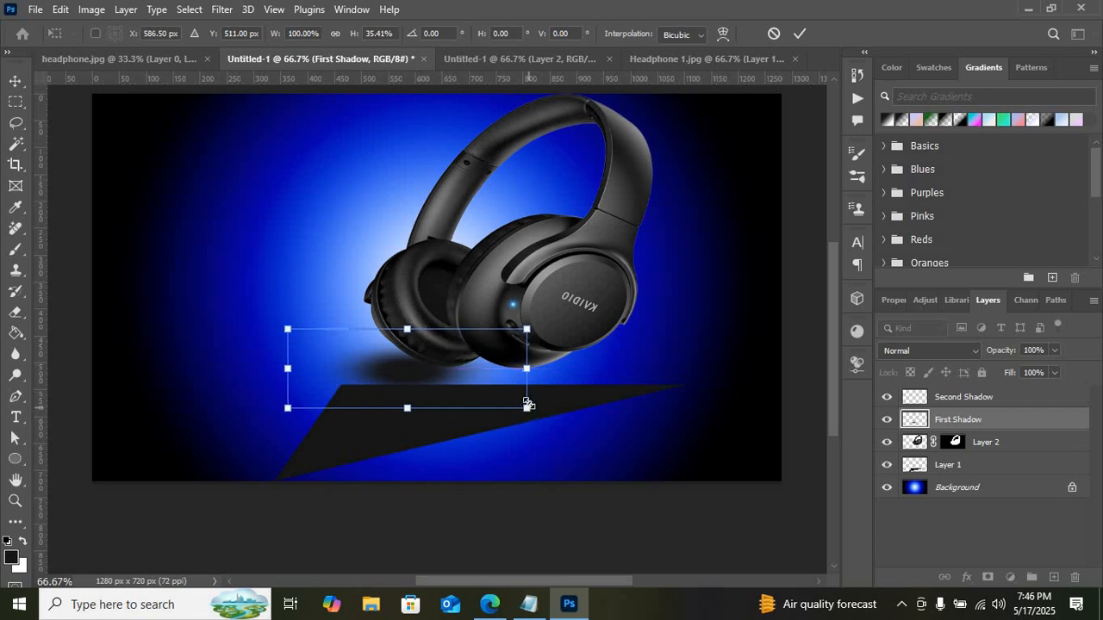
# - Refine First Shadow to about 86% width and 18% height beneath the left ear cup, apply the transform and hide the transform controls
pyautogui.moveTo(528, 403); pyautogui.dragTo(486, 400)
pyautogui.moveTo(405, 406); pyautogui.dragTo(397, 374)
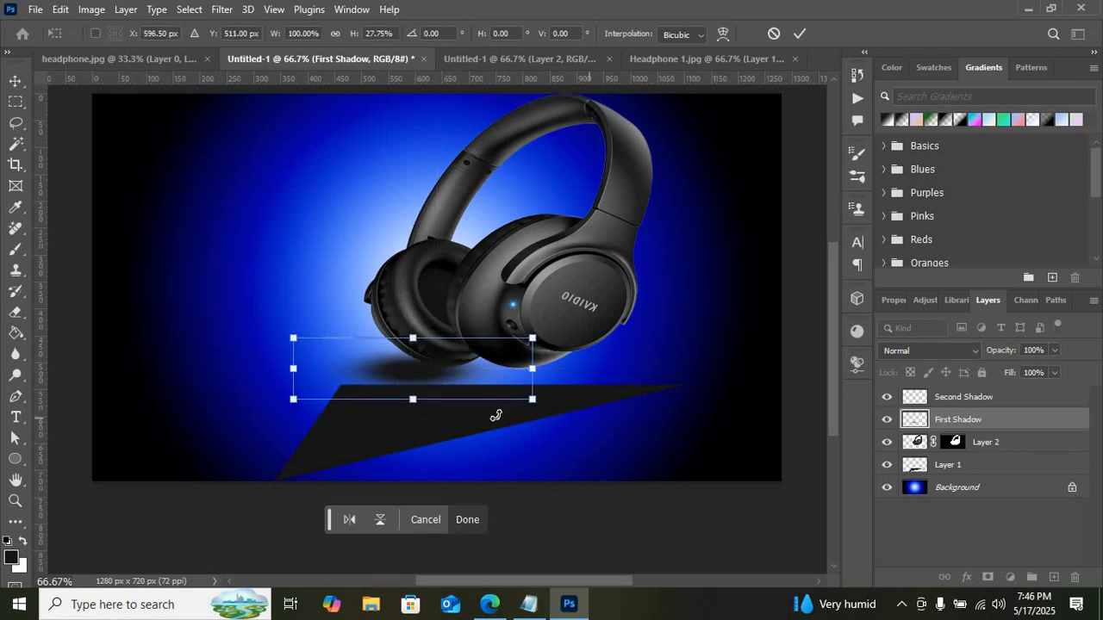
pyautogui.moveTo(414, 401); pyautogui.dragTo(394, 379)
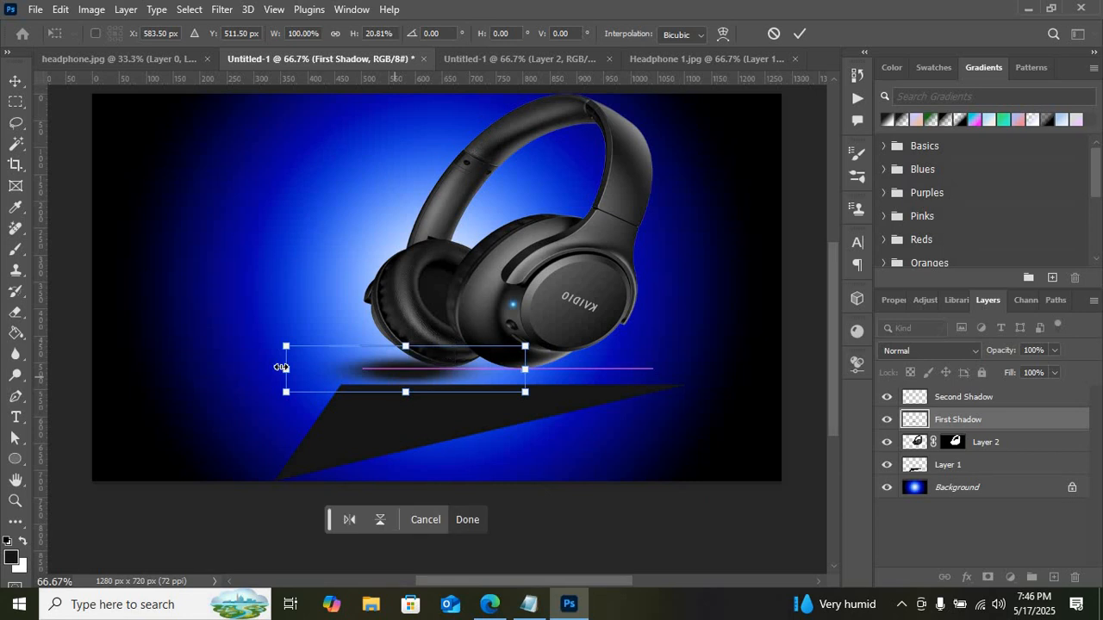
pyautogui.moveTo(280, 367); pyautogui.dragTo(312, 371)
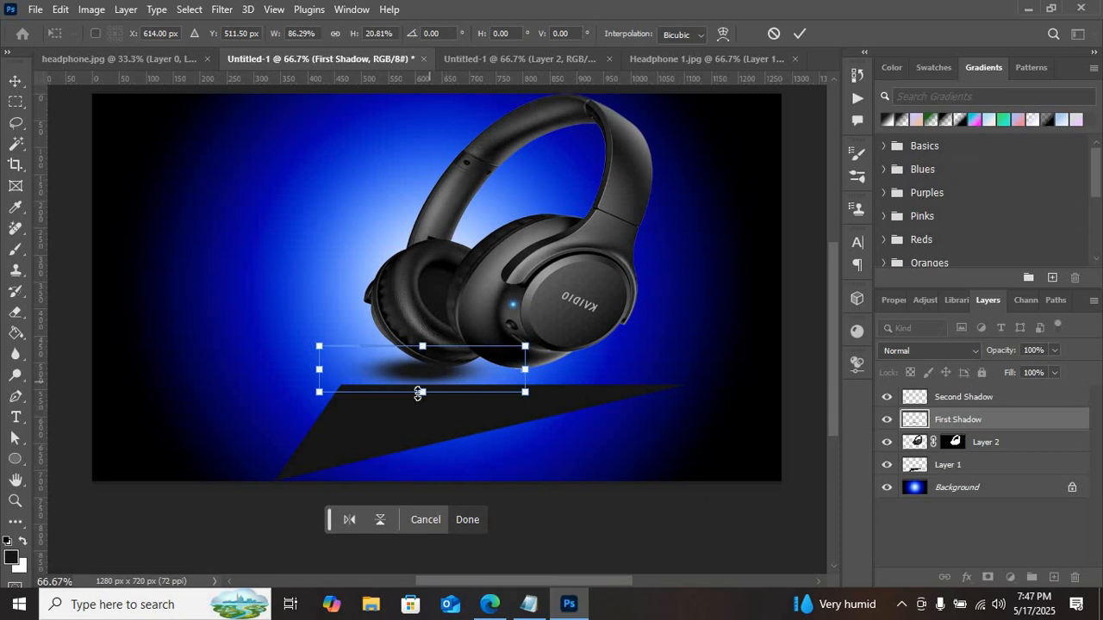
pyautogui.moveTo(422, 346); pyautogui.dragTo(422, 353)
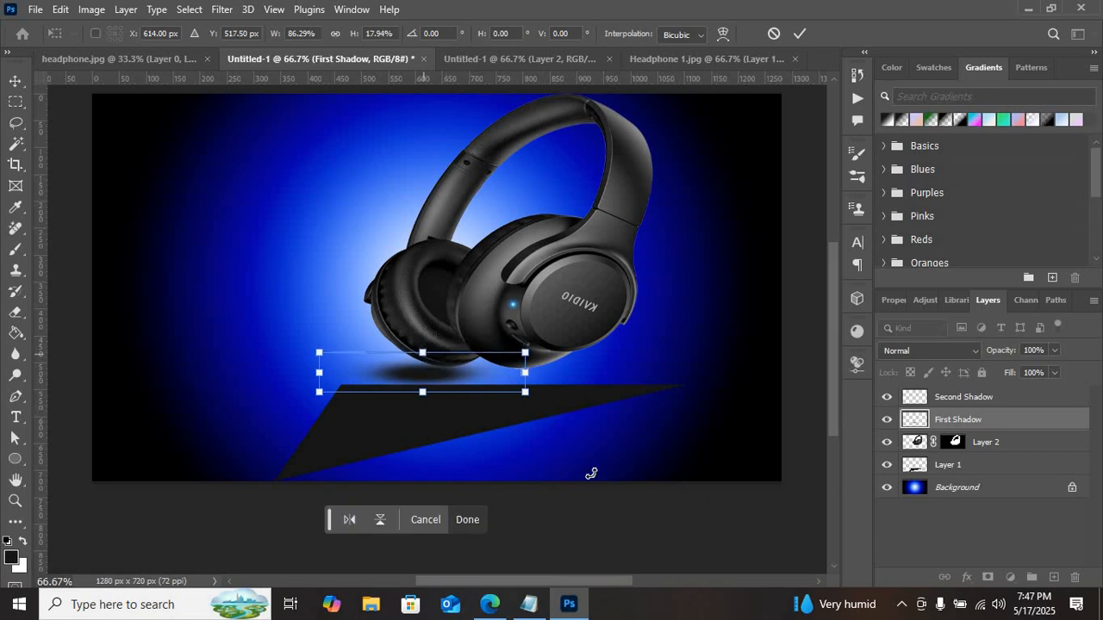
pyautogui.press('Return')
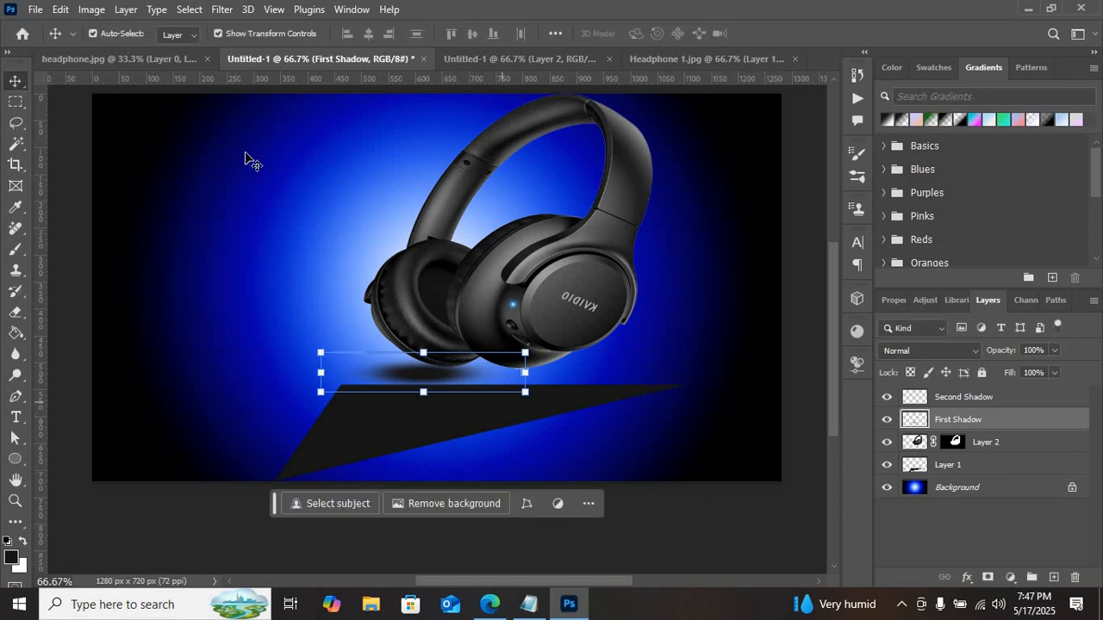
pyautogui.click(254, 37)
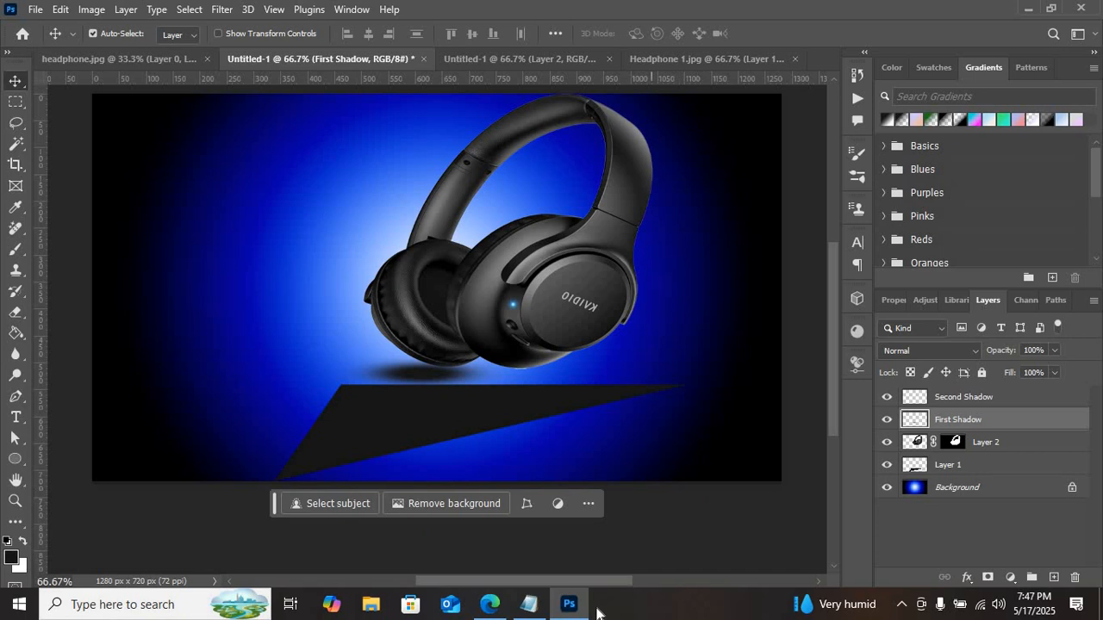
# - Advance the Notepad list to note 19, return to Photoshop and select the Second Shadow layer
pyautogui.click(529, 604)
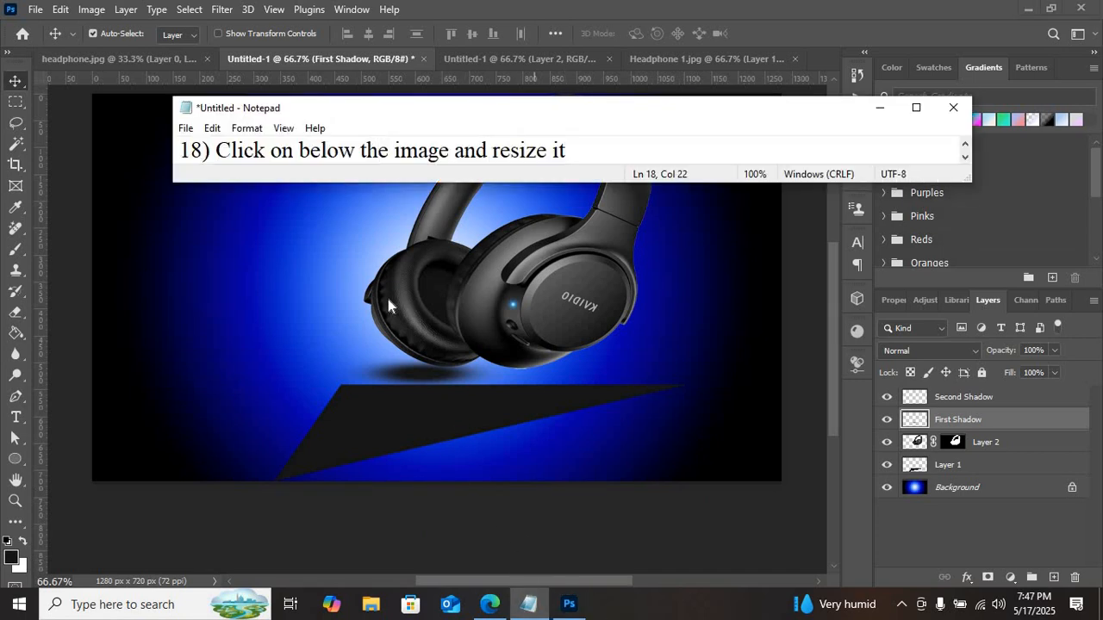
pyautogui.press('Down')
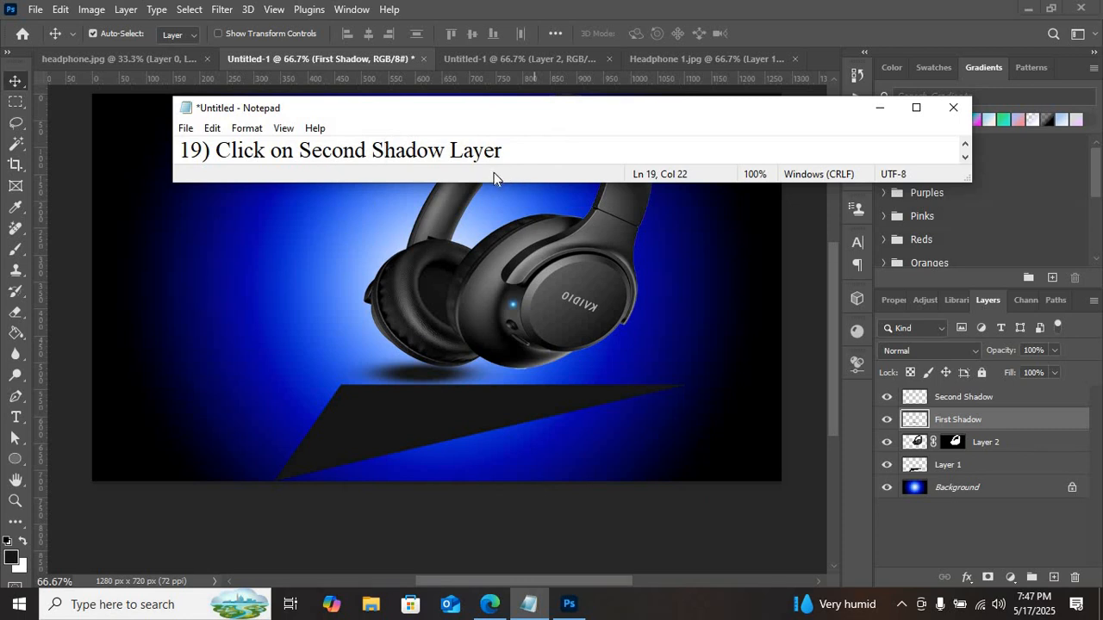
pyautogui.click(957, 394)
pyautogui.click(956, 396)
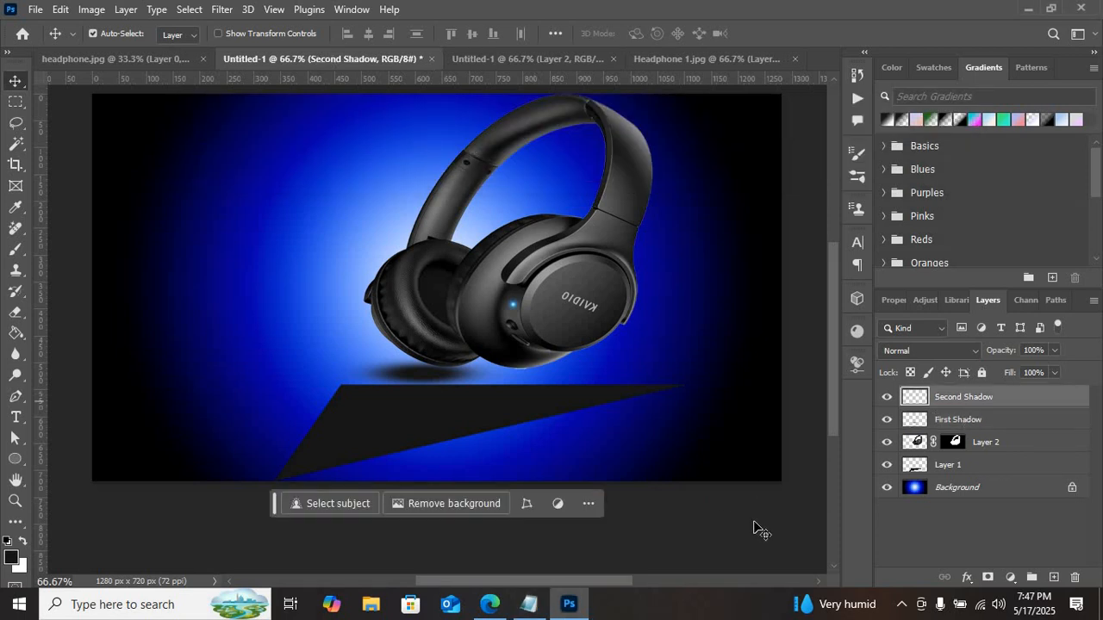
# - Advance the Notepad list to note 20, return to Photoshop and paint one Brush Tool dab beneath the right ear cup on Second Shadow
pyautogui.moveTo(521, 611)
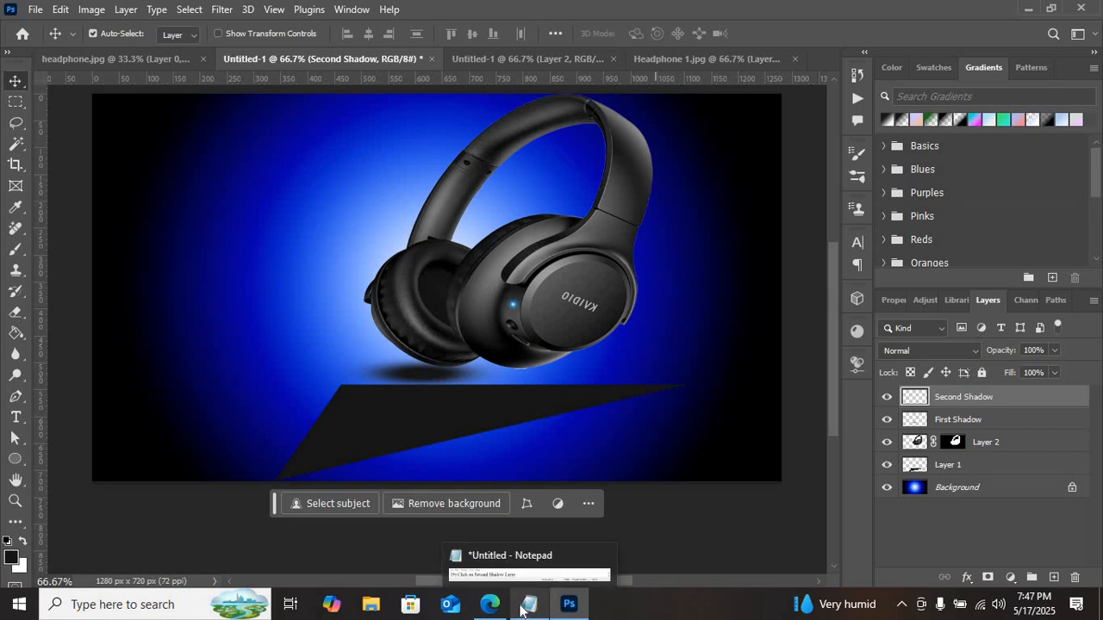
pyautogui.click(522, 608)
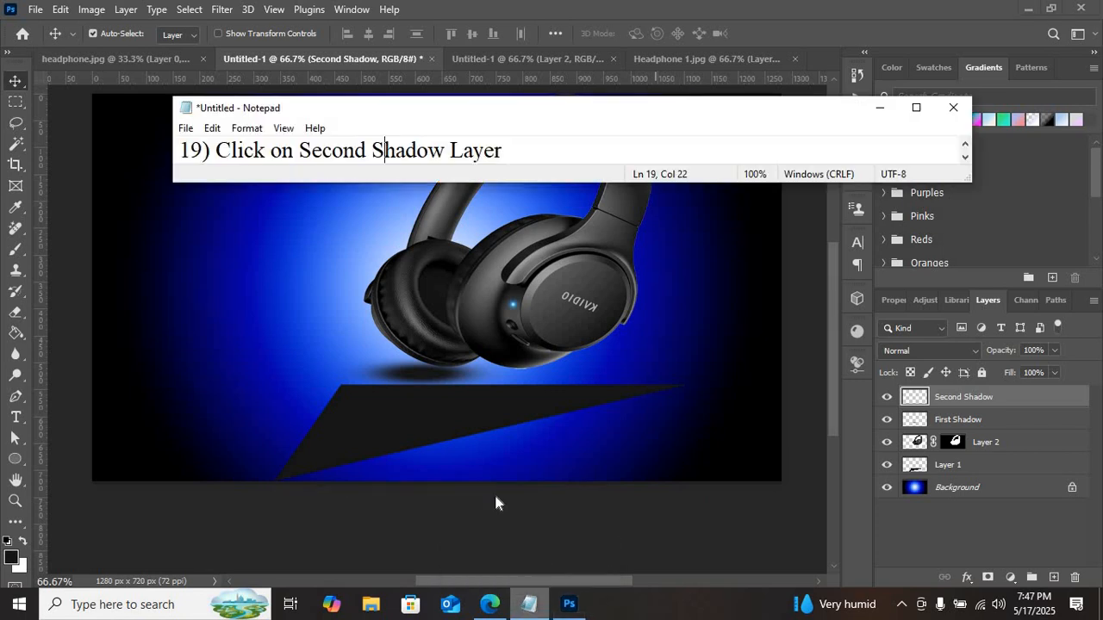
pyautogui.click(964, 158)
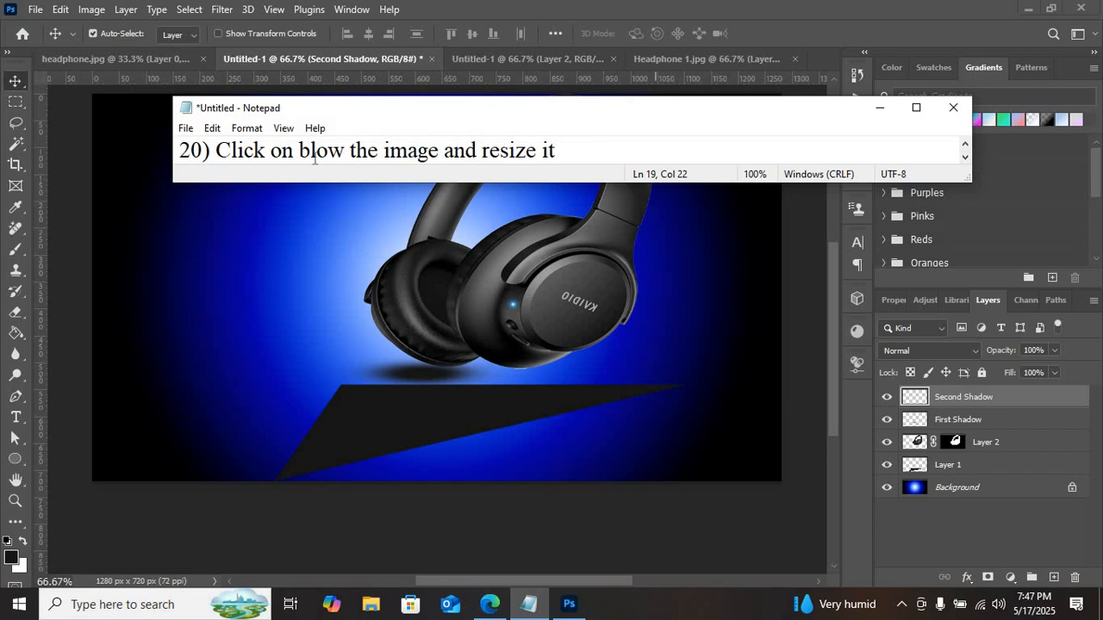
pyautogui.click(594, 1)
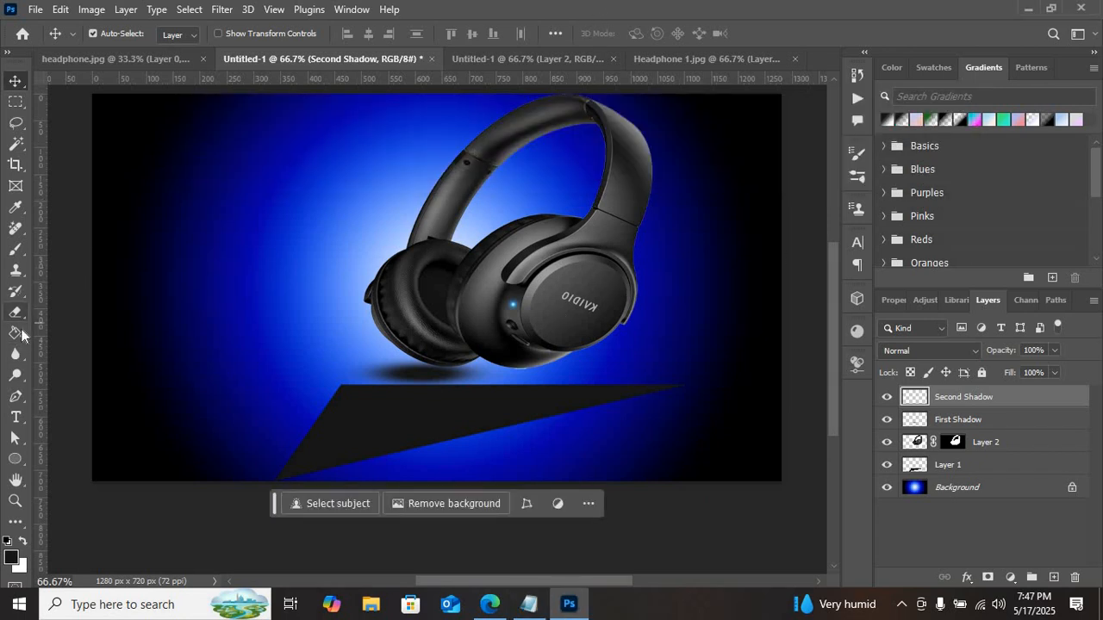
pyautogui.click(528, 604)
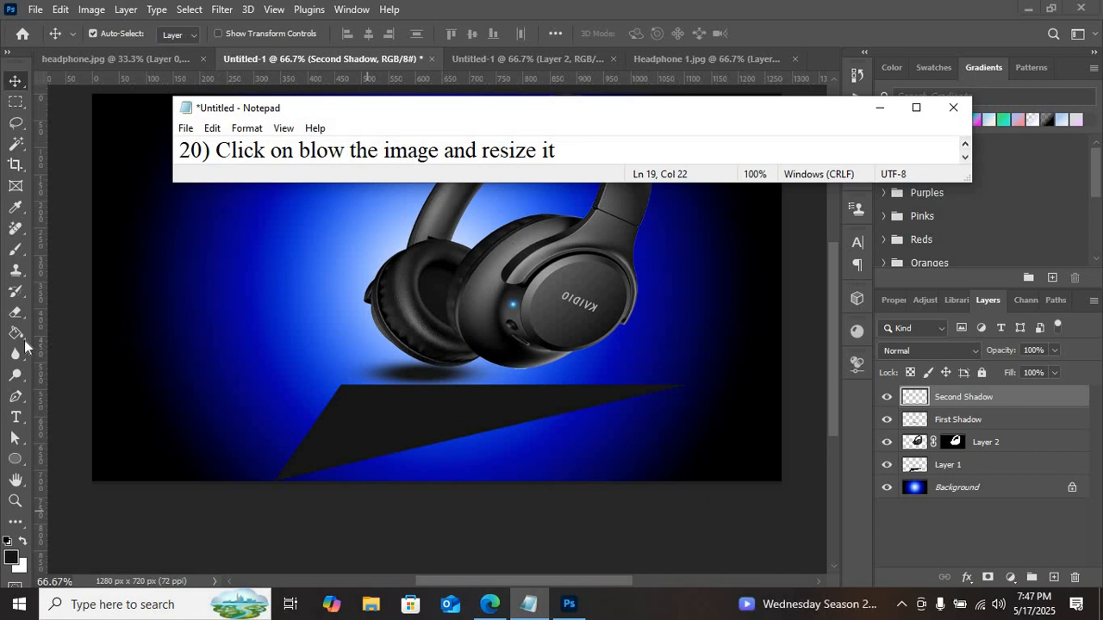
pyautogui.click(13, 256)
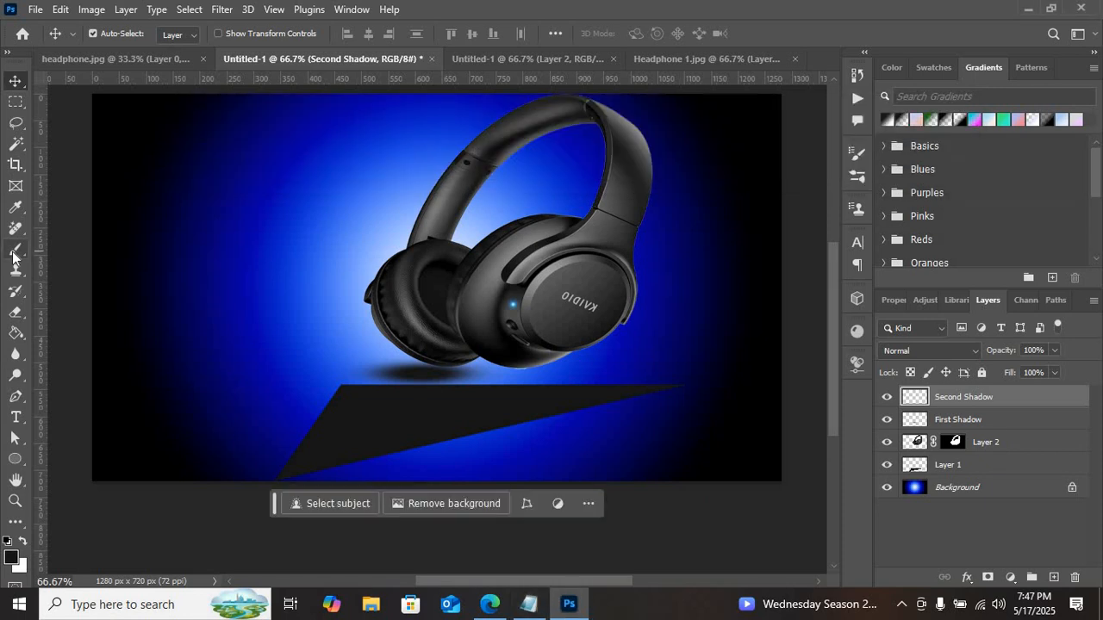
pyautogui.click(13, 254)
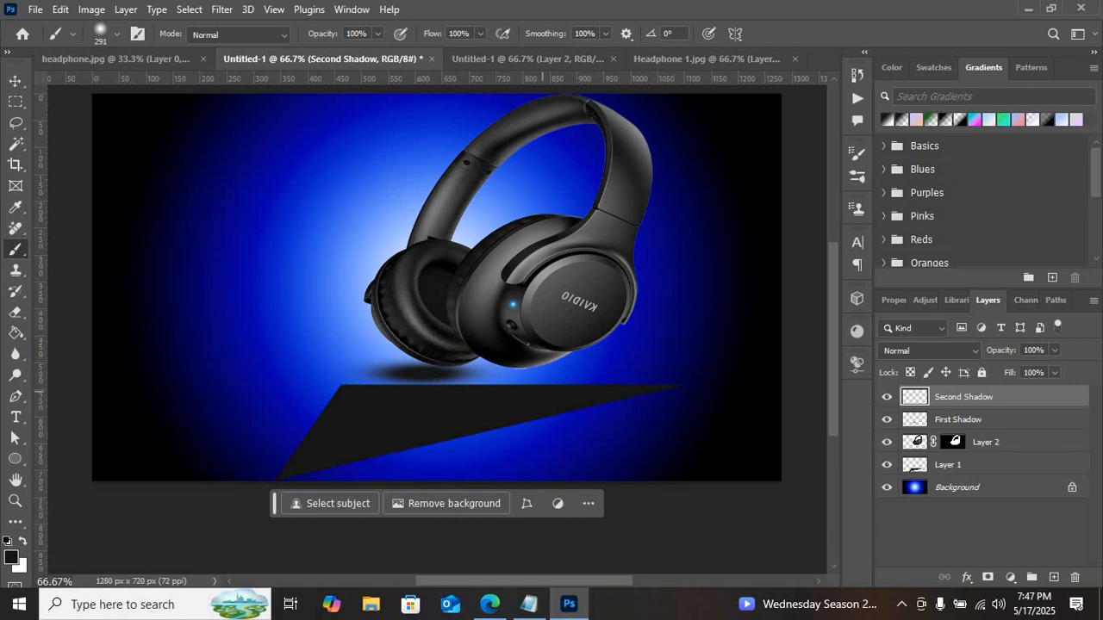
pyautogui.click(527, 353)
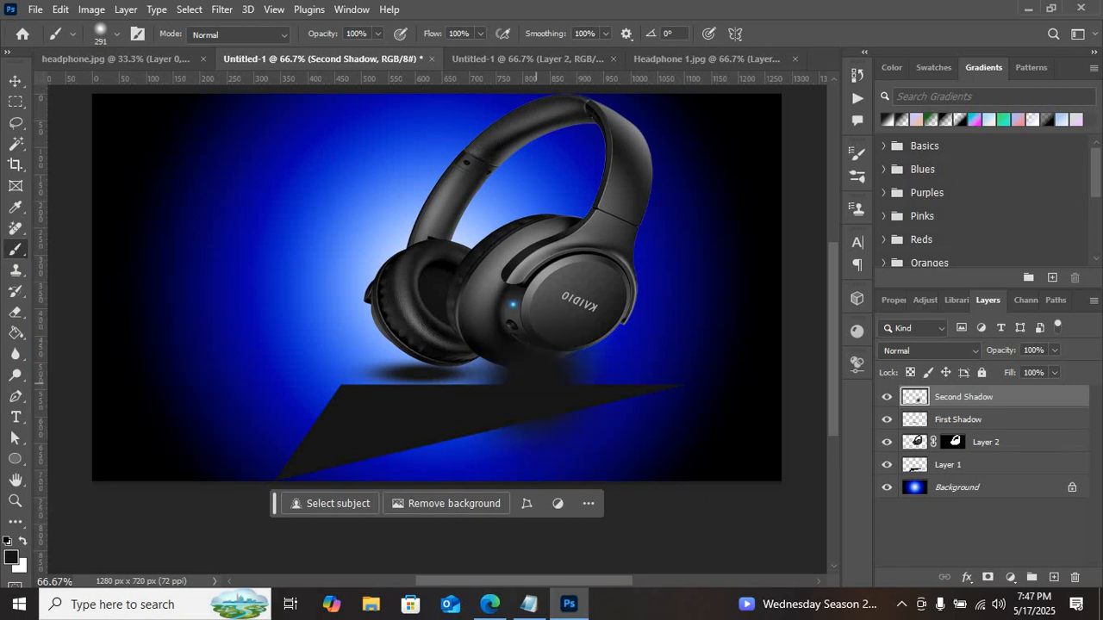
# - Recheck note 20 in Notepad, return to Photoshop, show Second Shadow's transform controls, squash it to about 11% height beneath the right ear cup and apply
pyautogui.click(541, 604)
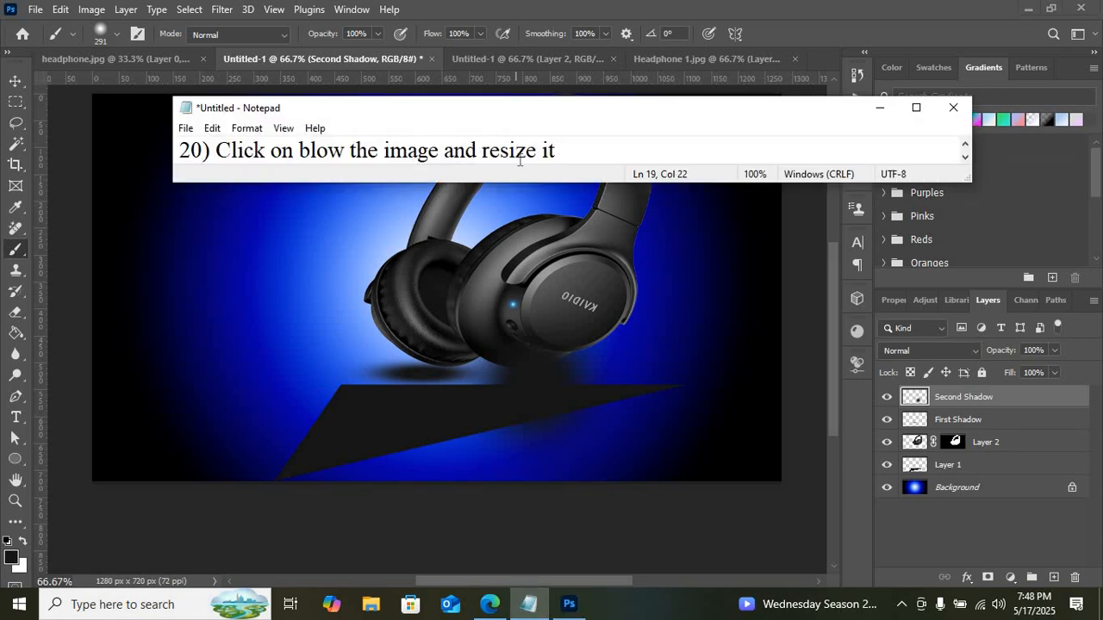
pyautogui.click(569, 603)
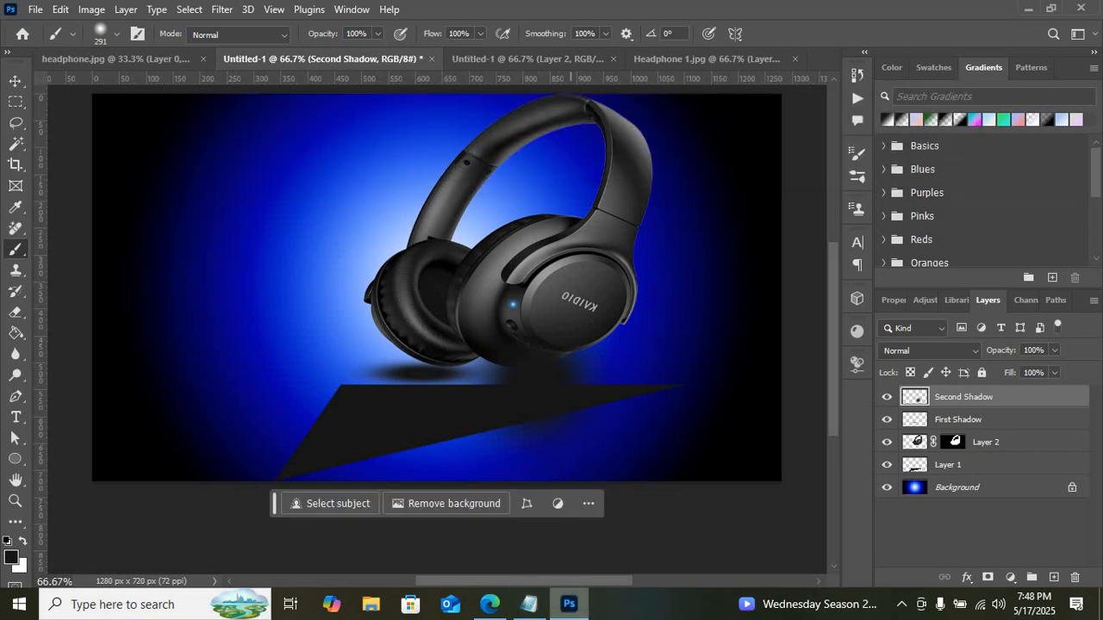
pyautogui.click(19, 80)
pyautogui.click(226, 34)
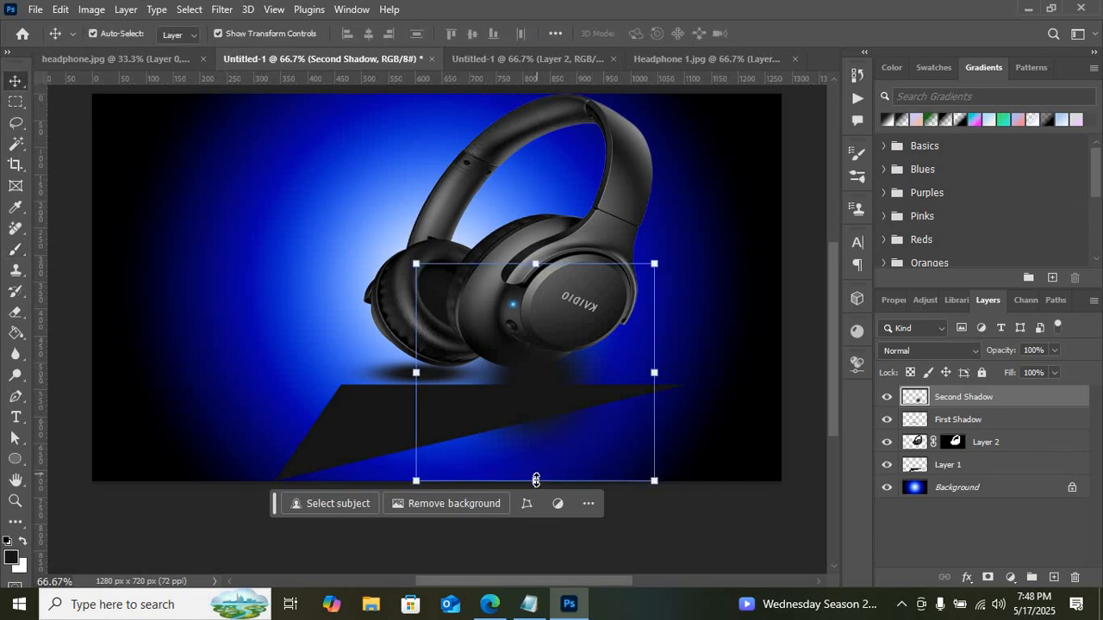
pyautogui.moveTo(535, 483); pyautogui.dragTo(535, 392)
pyautogui.moveTo(536, 261); pyautogui.dragTo(541, 383)
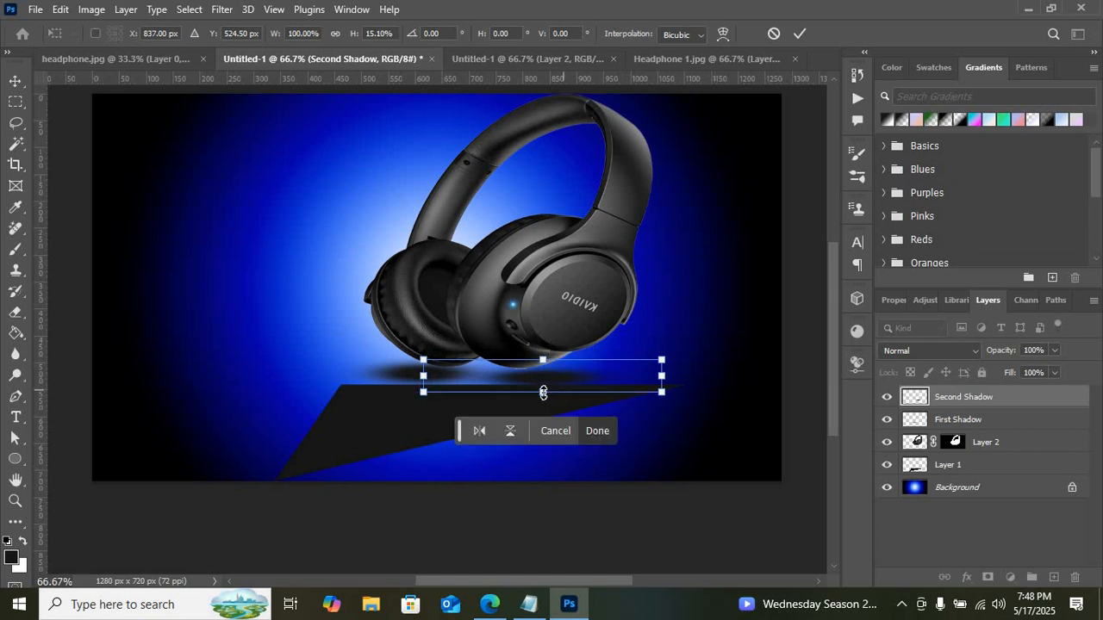
pyautogui.moveTo(543, 393); pyautogui.dragTo(542, 384)
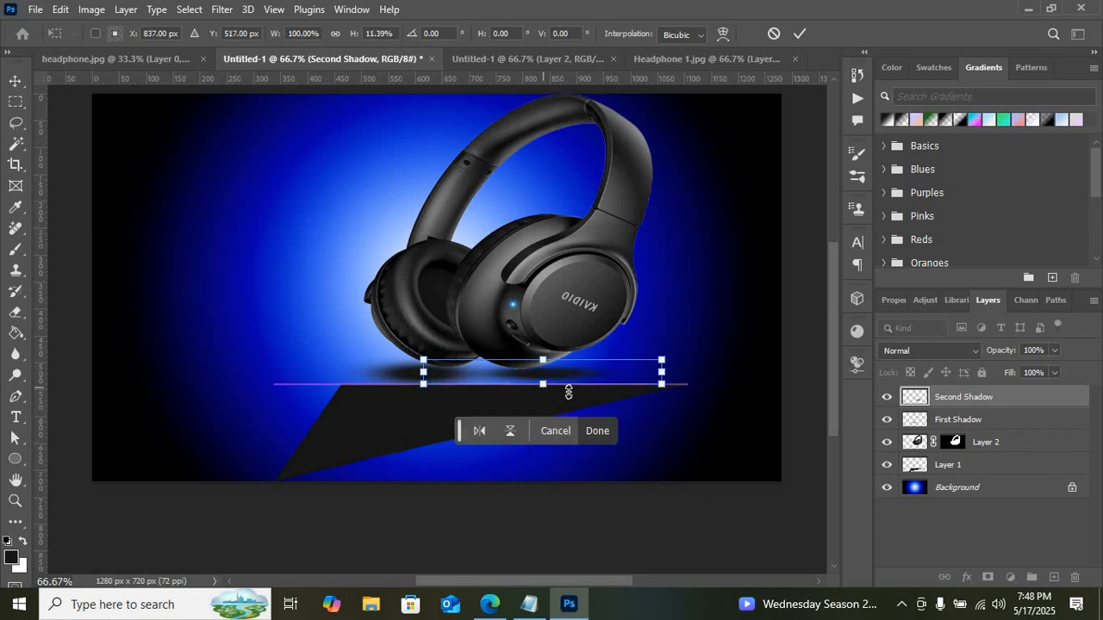
pyautogui.click(597, 433)
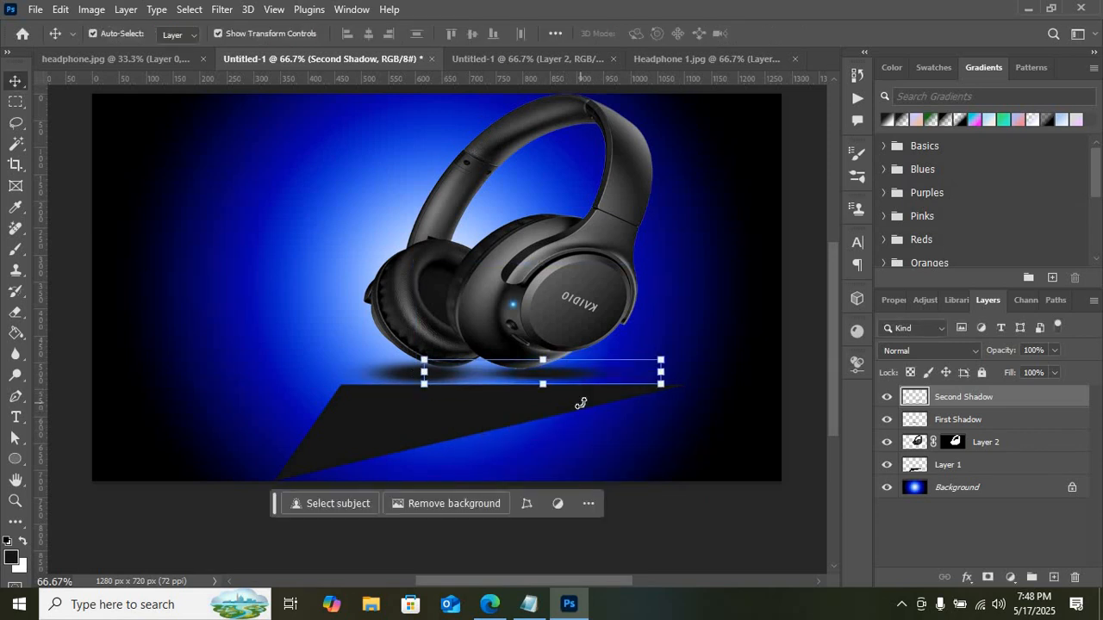
# - Nudge Second Shadow down 4 px beneath the right ear cup and deselect the layer
pyautogui.press('Down')
pyautogui.press('Down')
pyautogui.press('Down')
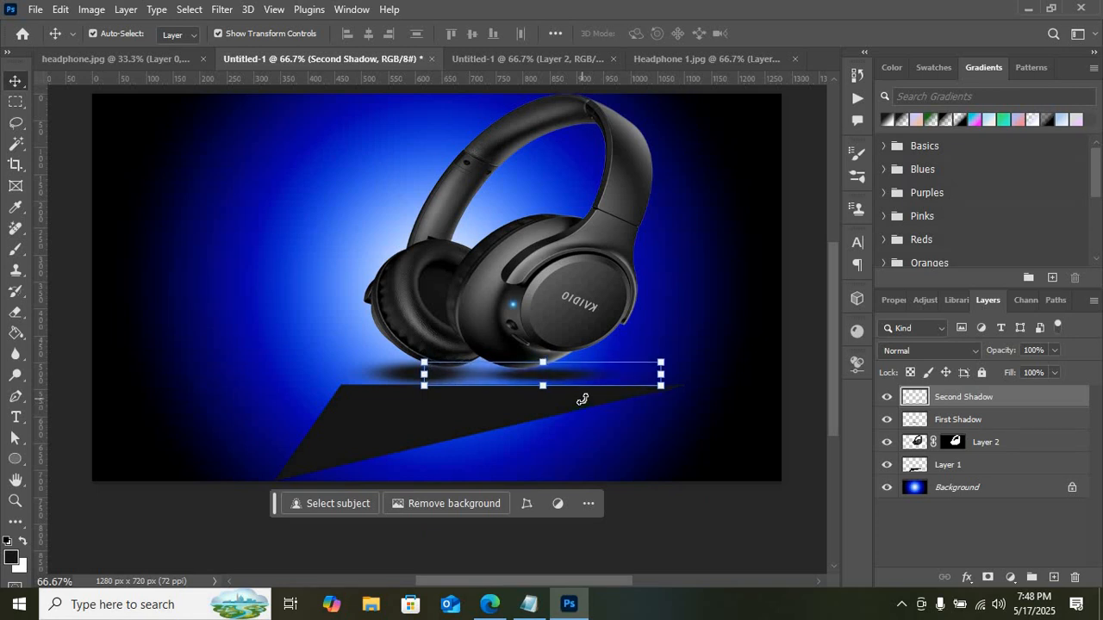
pyautogui.press('Down')
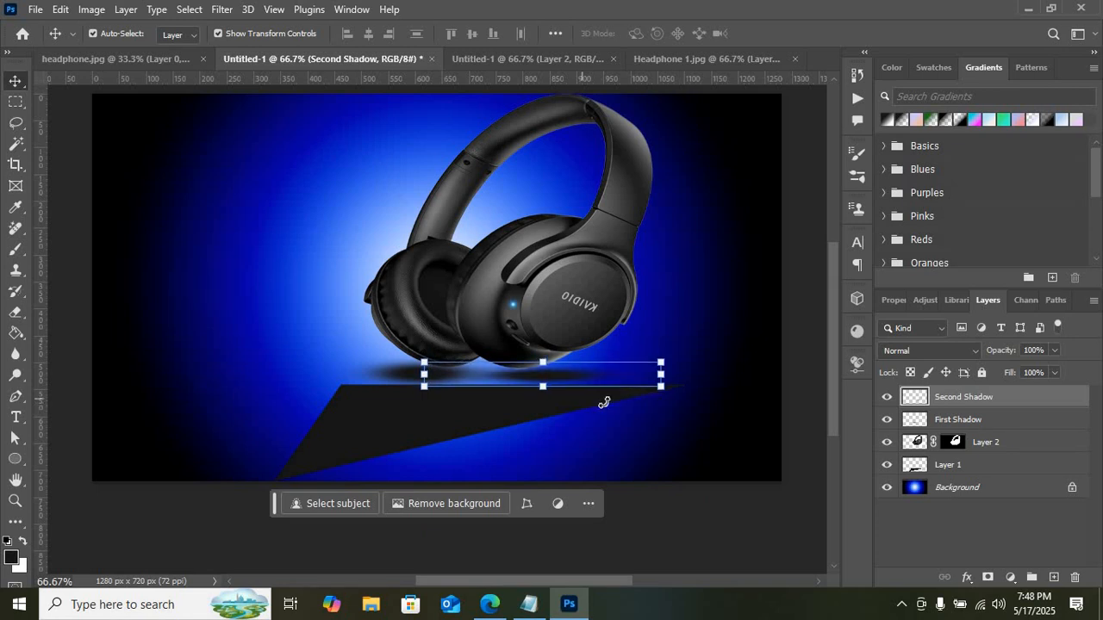
pyautogui.click(654, 444)
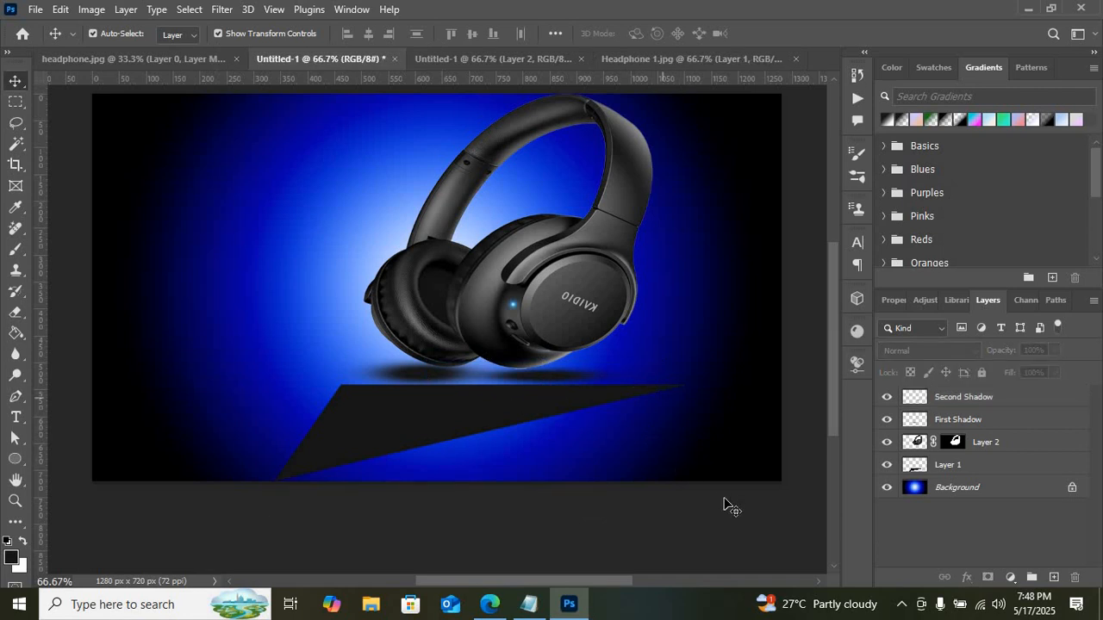
# - Review note 20 in the Notepad list once more and return to the Photoshop design
pyautogui.click(529, 605)
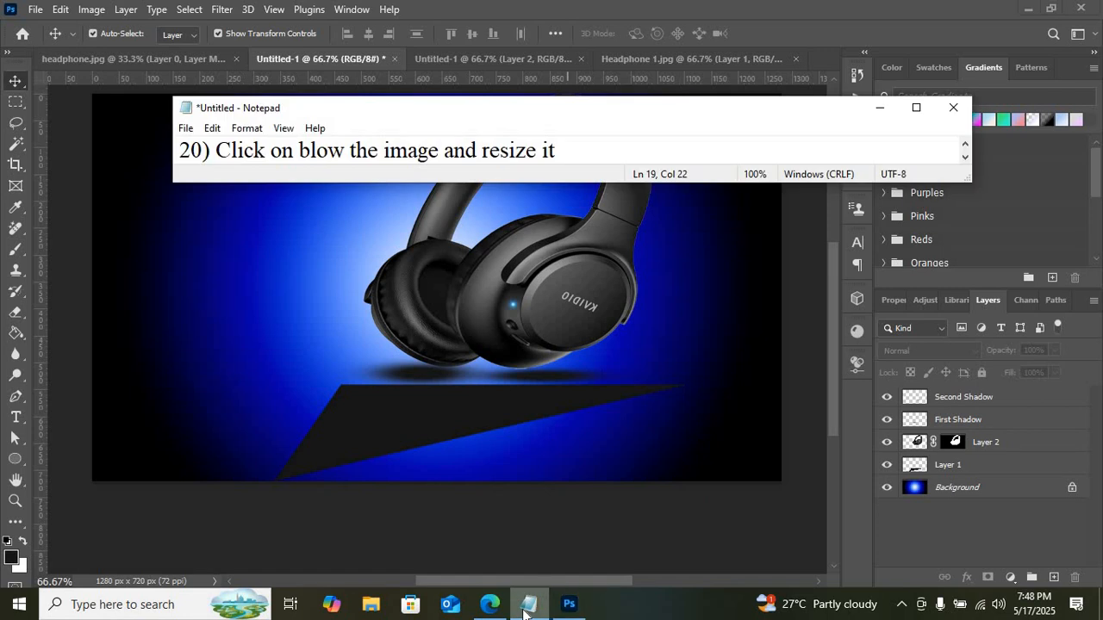
pyautogui.click(526, 158)
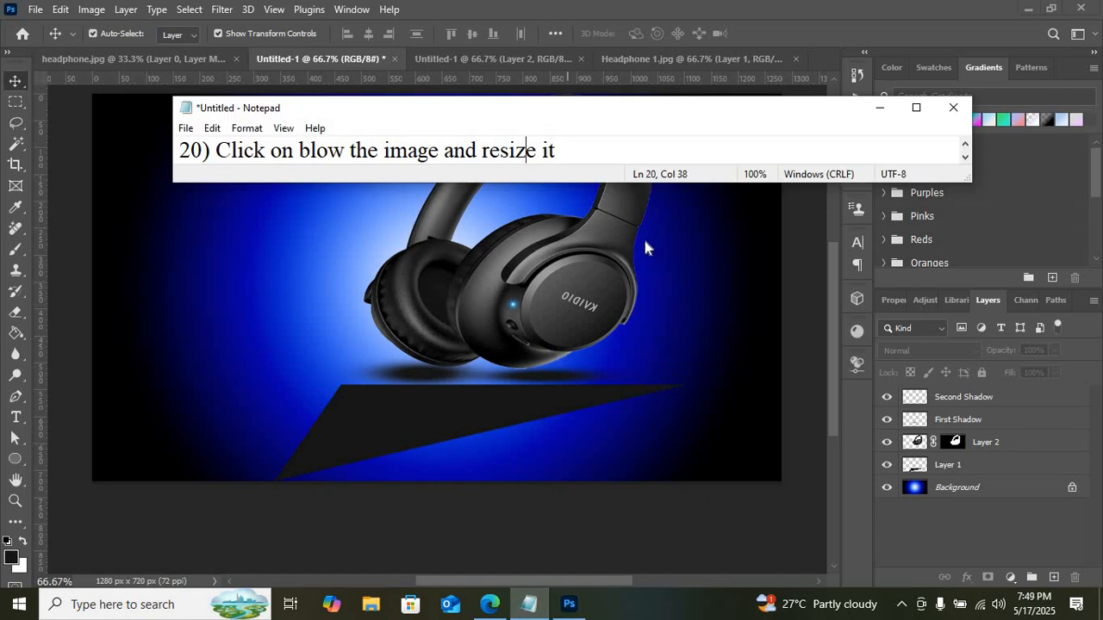
pyautogui.click(510, 291)
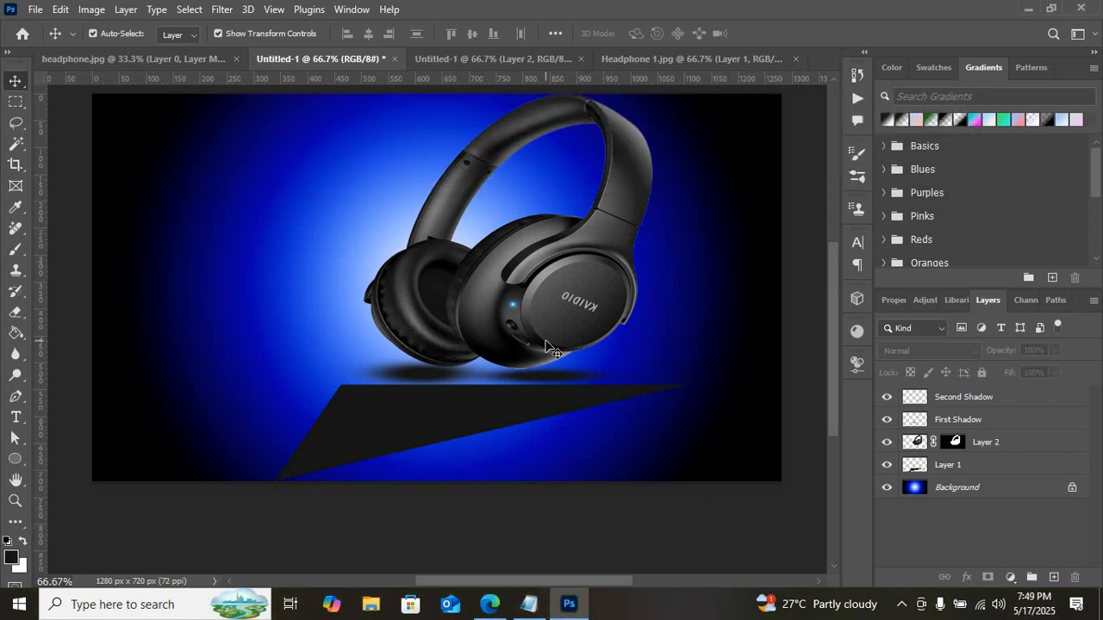